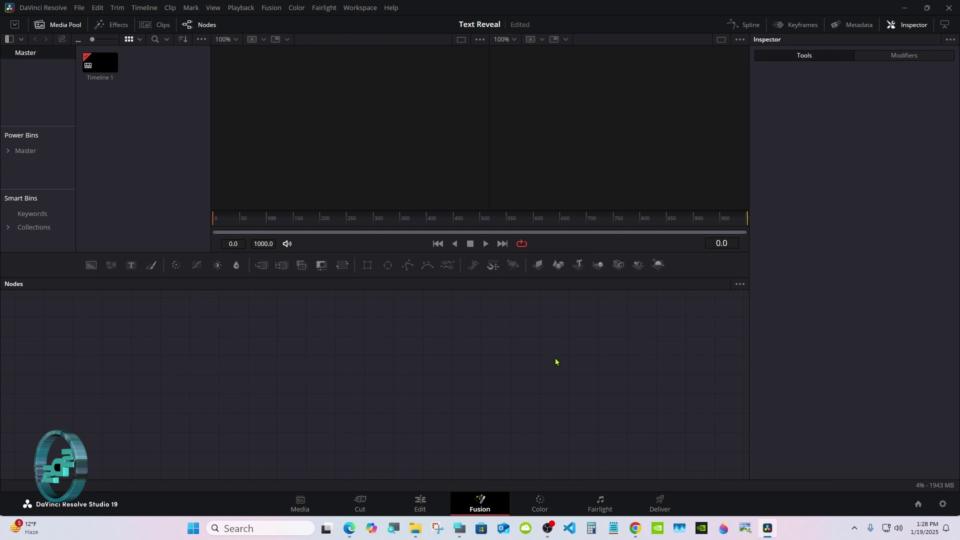
{"action": "left_click", "coordinate": [459, 528]}
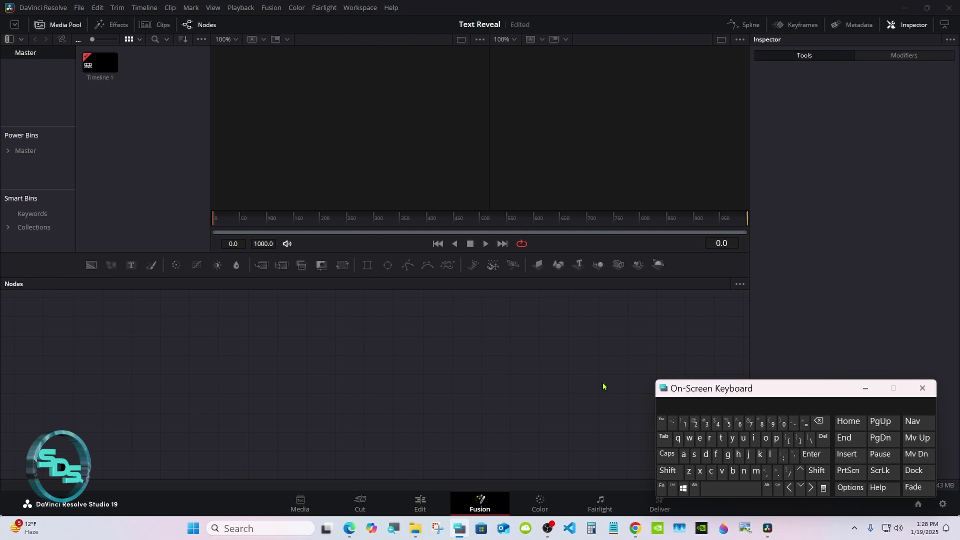
{"action": "left_click_drag", "start_coordinate": [742, 391], "coordinate": [762, 375]}
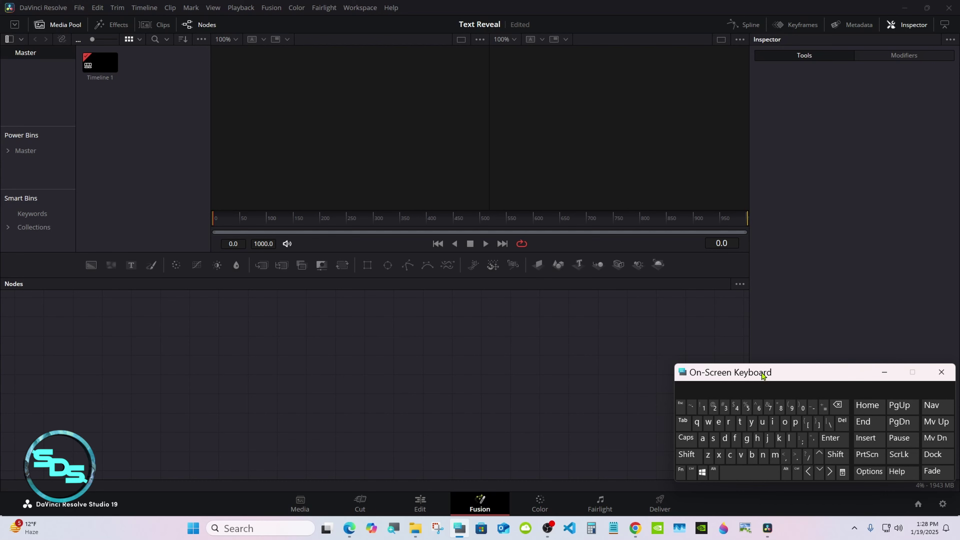
{"action": "left_click", "coordinate": [884, 372]}
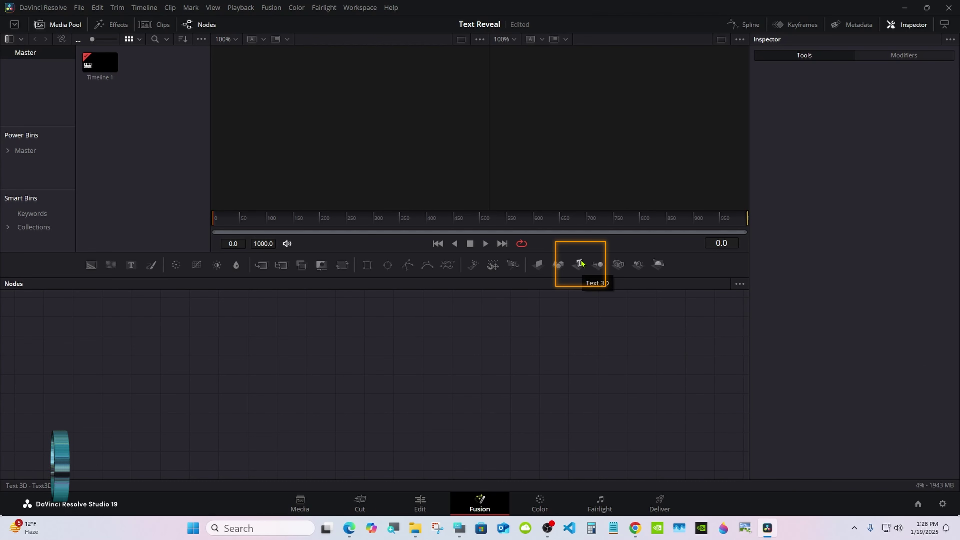
Add a Text 3D node followed by a Renderer 3D node, and connect the renderer to MediaOut1.
{"action": "left_click_drag", "start_coordinate": [581, 263], "coordinate": [638, 374]}
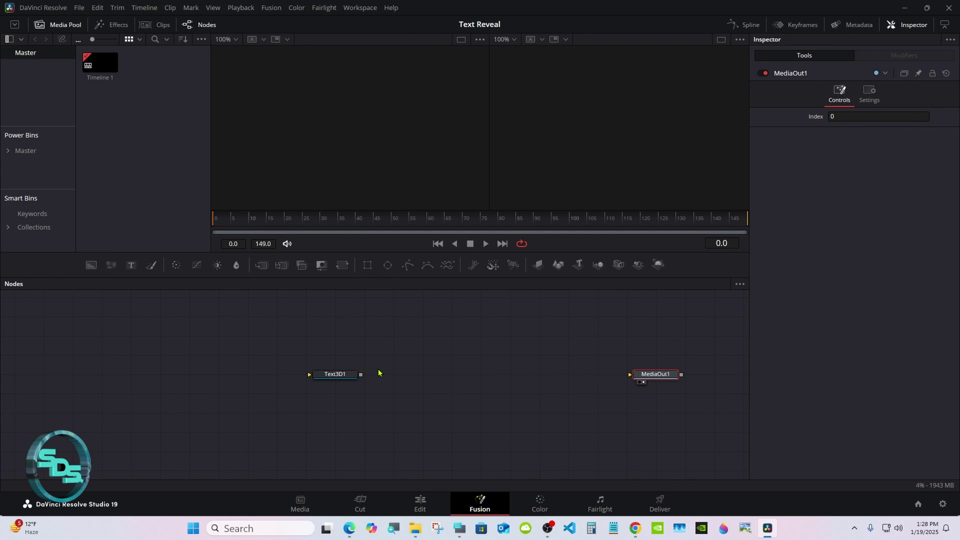
{"action": "left_click", "coordinate": [335, 374]}
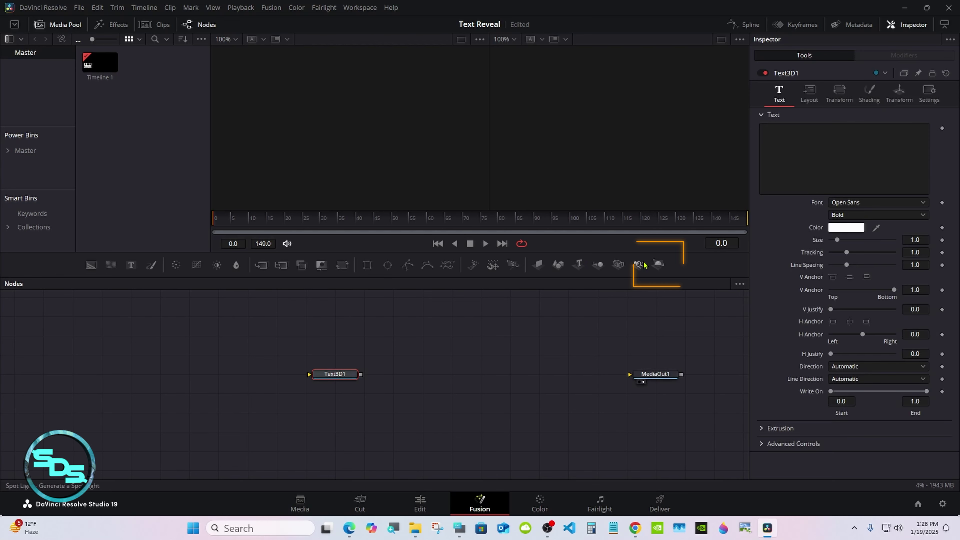
{"action": "left_click", "coordinate": [659, 264]}
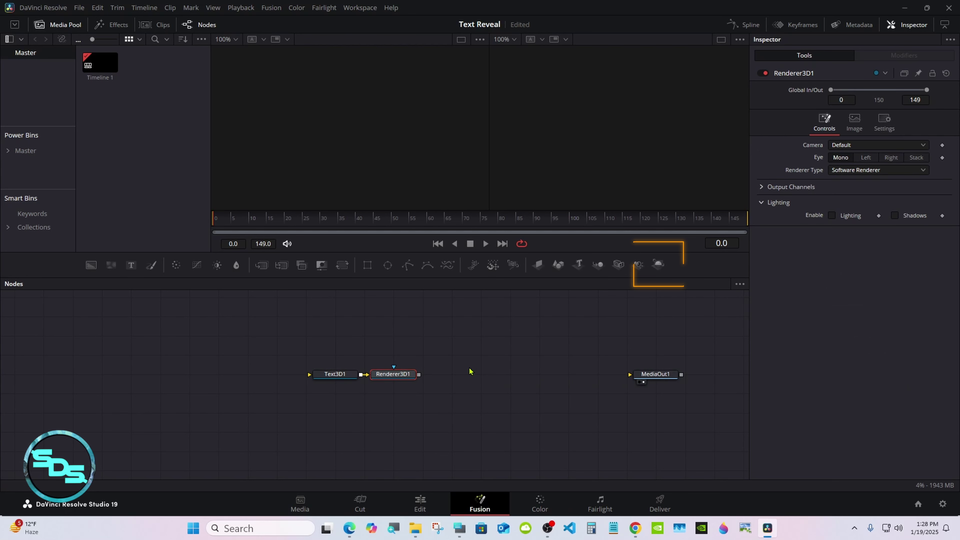
{"action": "left_click_drag", "start_coordinate": [396, 374], "coordinate": [644, 376]}
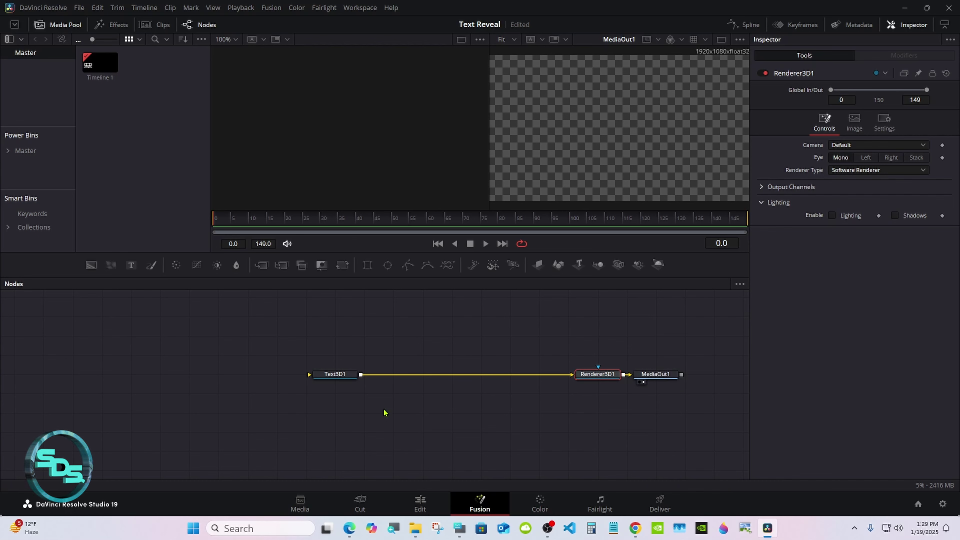
Open the On-Screen Keyboard and use it to enter DAVINCI as the text of the Text3D1 node.
{"action": "key", "text": "ctrl+super+o"}
{"action": "left_click_drag", "start_coordinate": [788, 371], "coordinate": [643, 388]}
{"action": "left_click", "coordinate": [335, 374]}
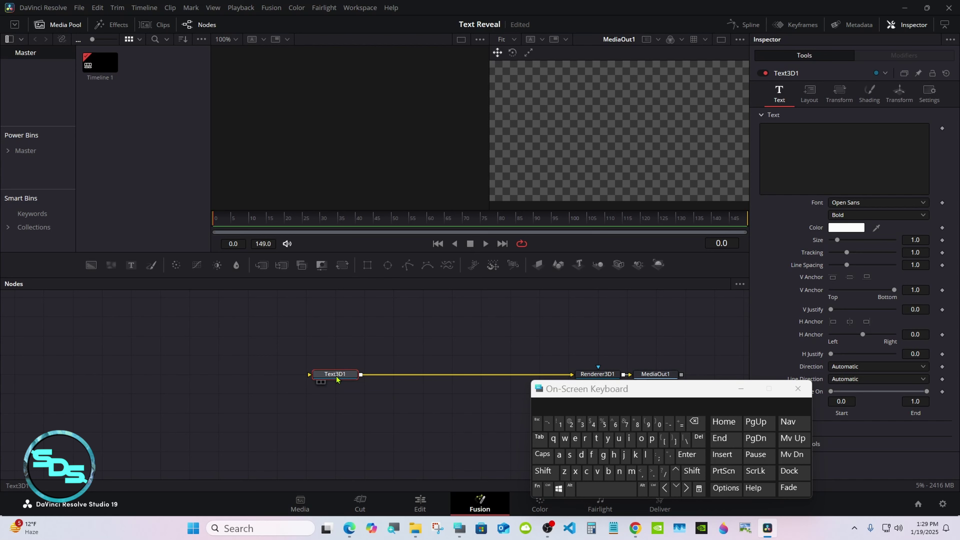
{"action": "left_click", "coordinate": [843, 159]}
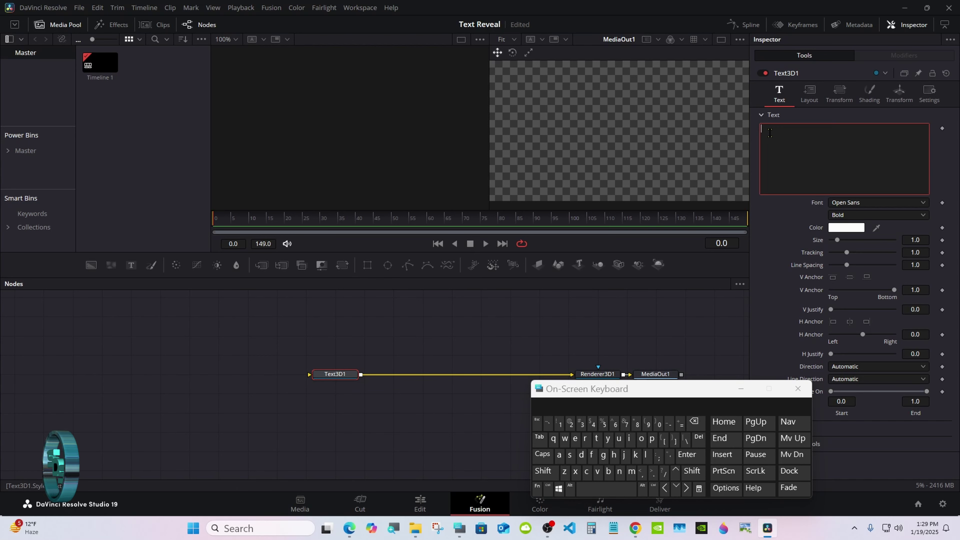
{"action": "left_click", "coordinate": [543, 454]}
{"action": "left_click", "coordinate": [581, 454]}
{"action": "left_click", "coordinate": [560, 454]}
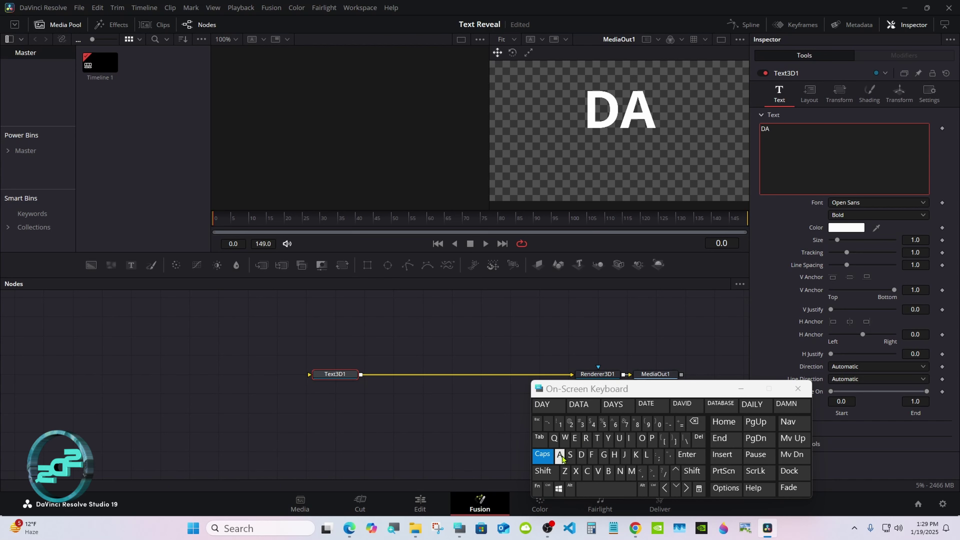
{"action": "left_click", "coordinate": [597, 471]}
{"action": "left_click", "coordinate": [629, 437]}
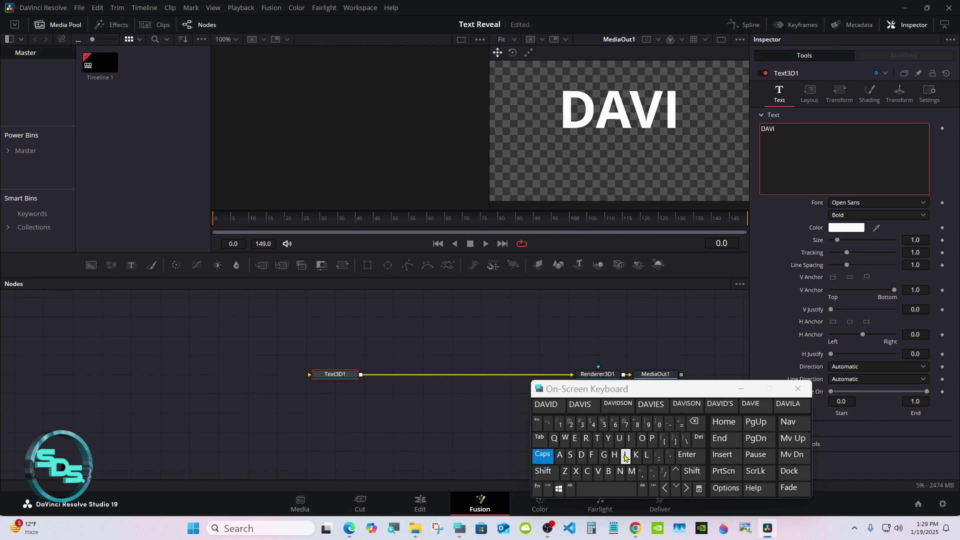
{"action": "left_click", "coordinate": [620, 471]}
{"action": "left_click", "coordinate": [588, 471]}
{"action": "left_click", "coordinate": [628, 438]}
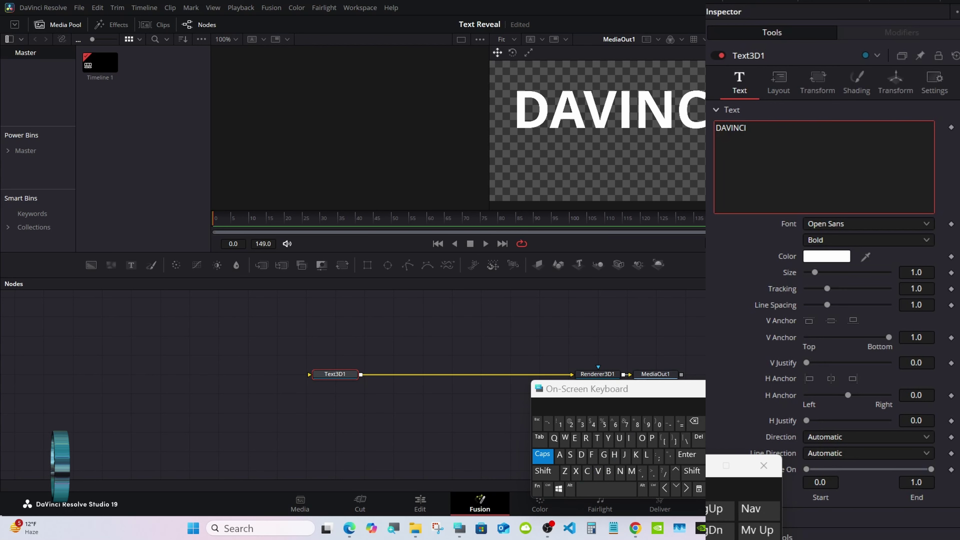
Center the text's vertical anchor and set its tracking to 1.04, with the On-Screen Keyboard moved clear of the text settings.
{"action": "left_click", "coordinate": [830, 322]}
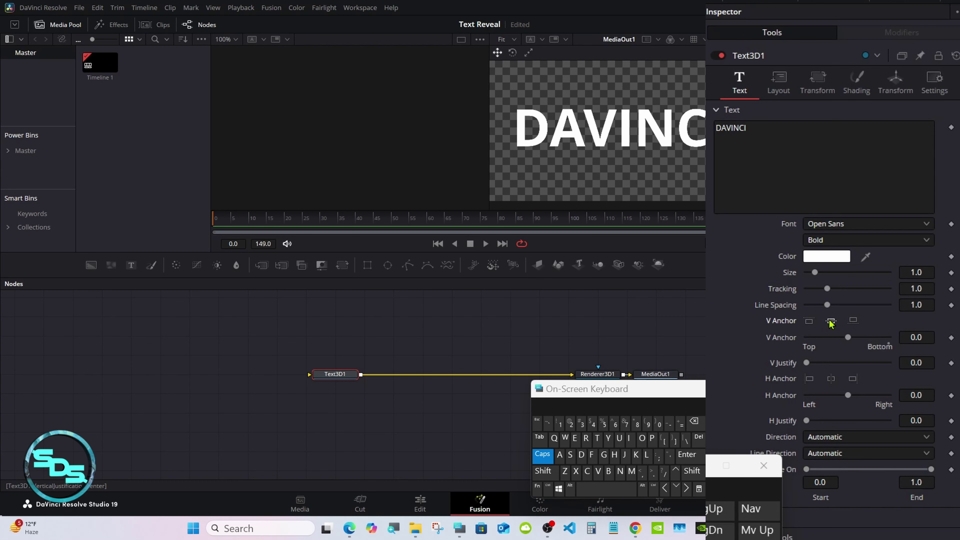
{"action": "left_click", "coordinate": [918, 288]}
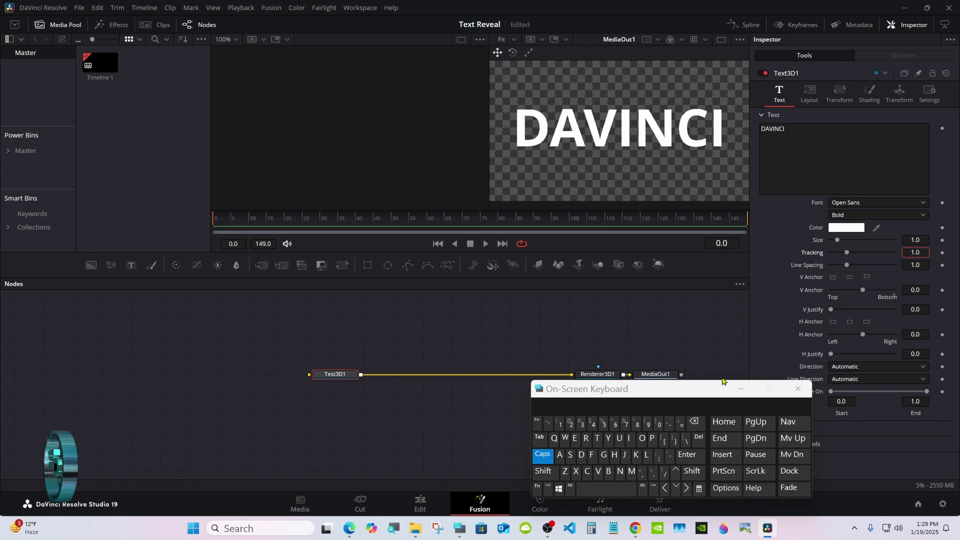
{"action": "left_click", "coordinate": [593, 424]}
{"action": "left_click", "coordinate": [687, 454]}
{"action": "left_click_drag", "start_coordinate": [683, 389], "coordinate": [518, 384]}
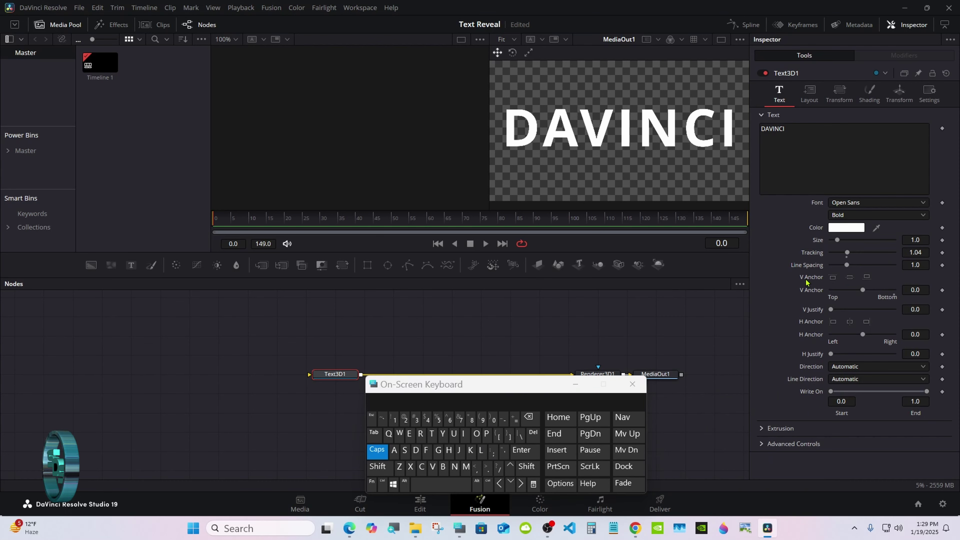
Change the text's font to Nulshock and reduce its size to about 0.63.
{"action": "left_click", "coordinate": [848, 203]}
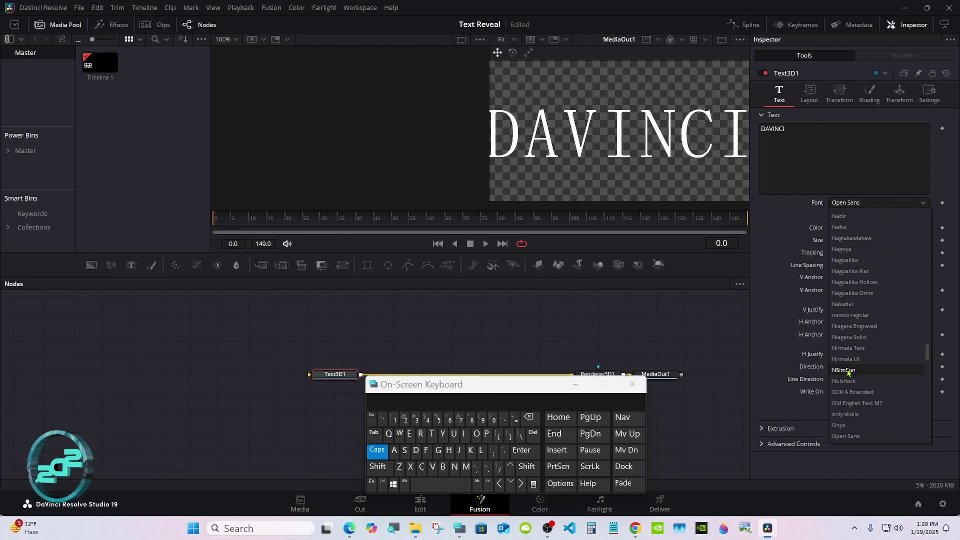
{"action": "left_click", "coordinate": [843, 380]}
{"action": "left_click_drag", "start_coordinate": [845, 242], "coordinate": [834, 241]}
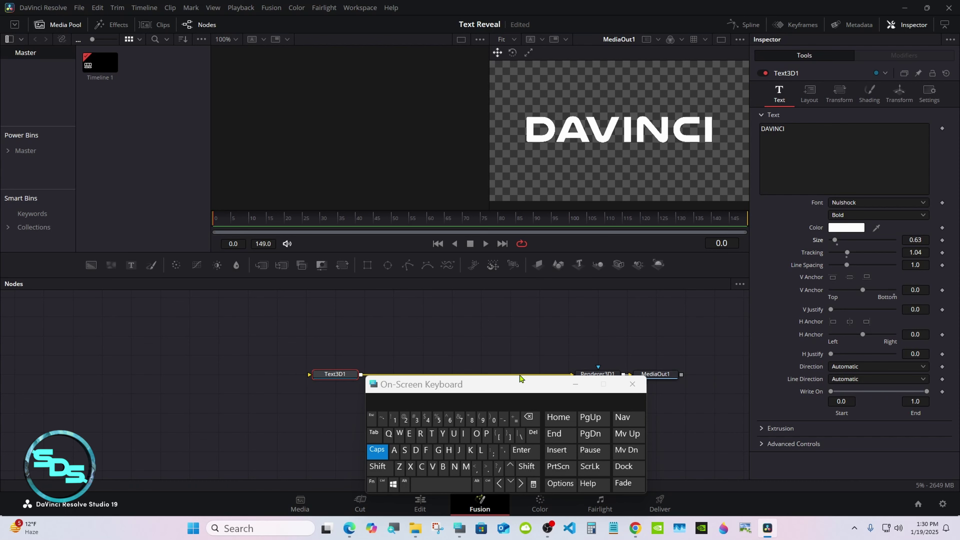
Set the DAVINCI text's size to exactly 0.55.
{"action": "left_click_drag", "start_coordinate": [495, 380], "coordinate": [557, 327]}
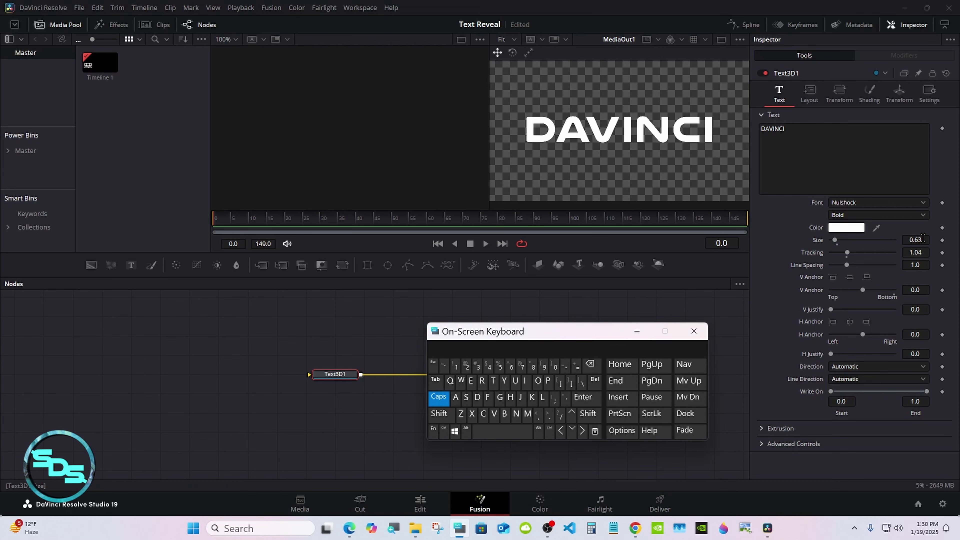
{"action": "left_click", "coordinate": [922, 239]}
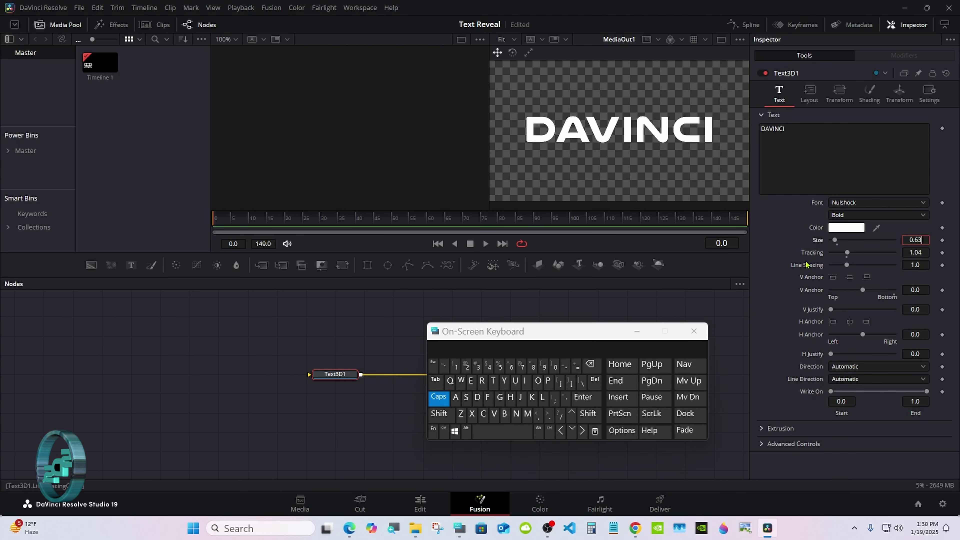
{"action": "left_click", "coordinate": [597, 364]}
{"action": "left_click", "coordinate": [597, 364]}
{"action": "left_click", "coordinate": [499, 366]}
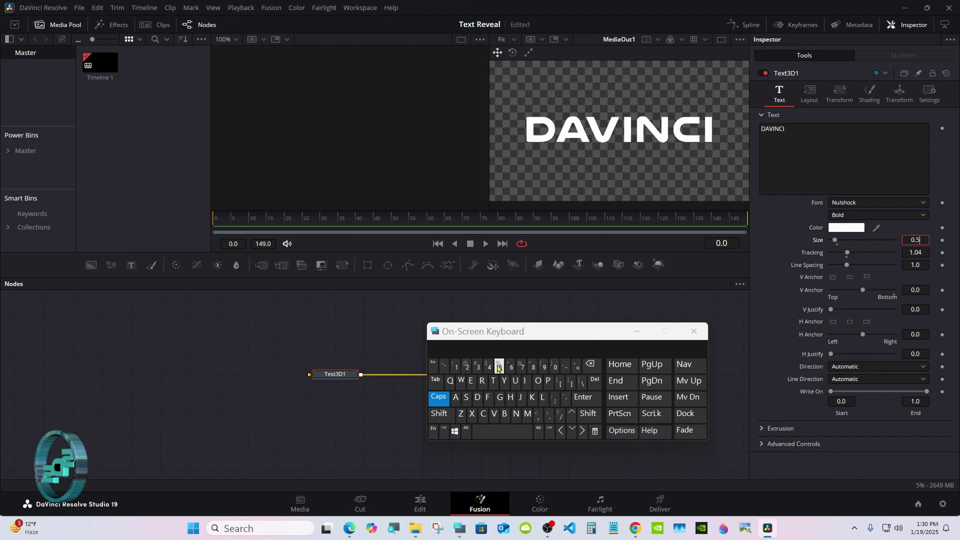
{"action": "left_click", "coordinate": [499, 367]}
{"action": "left_click", "coordinate": [583, 397]}
{"action": "left_click_drag", "start_coordinate": [565, 335], "coordinate": [517, 390]}
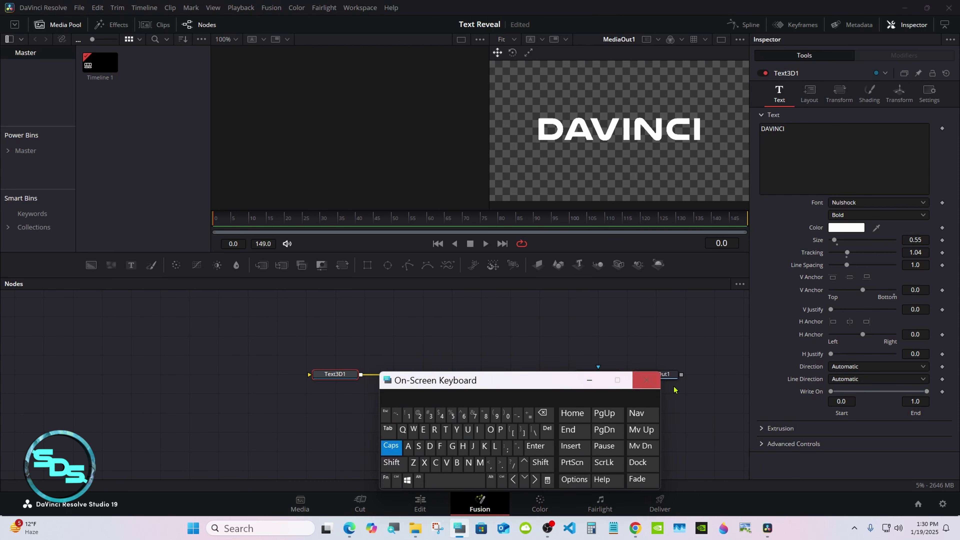
Expand the Extrusion settings of Text3D1 and set the bevel depth to 0.001.
{"action": "left_click", "coordinate": [762, 430]}
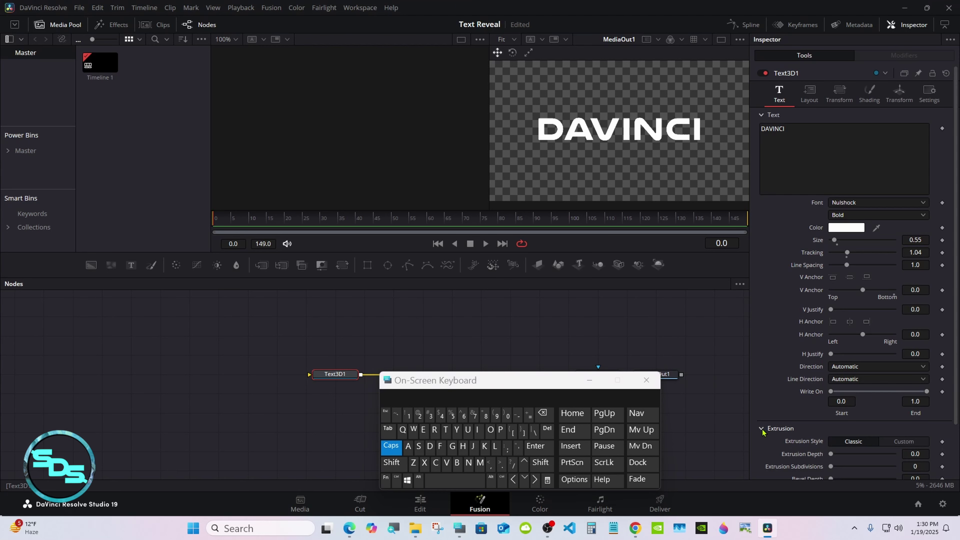
{"action": "left_click_drag", "start_coordinate": [954, 160], "coordinate": [956, 282]}
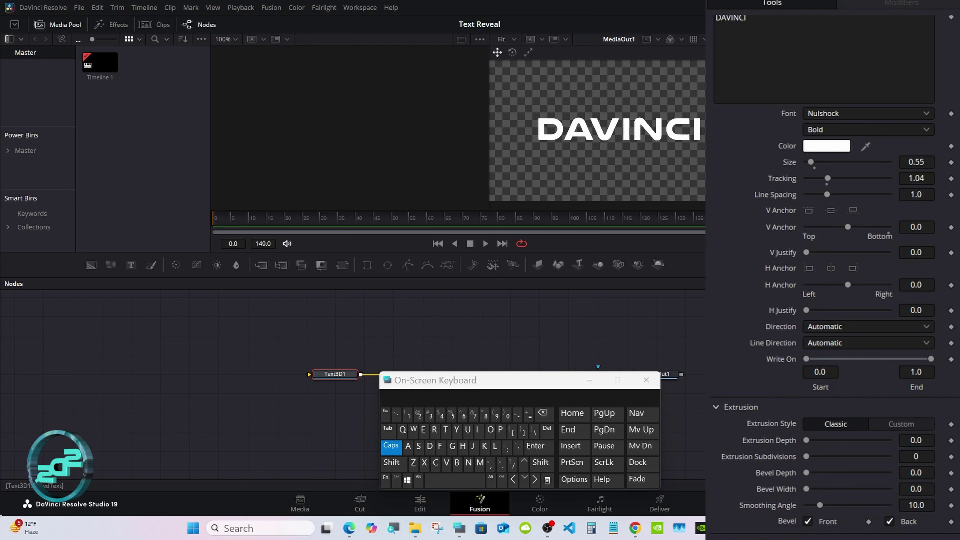
{"action": "left_click", "coordinate": [923, 472]}
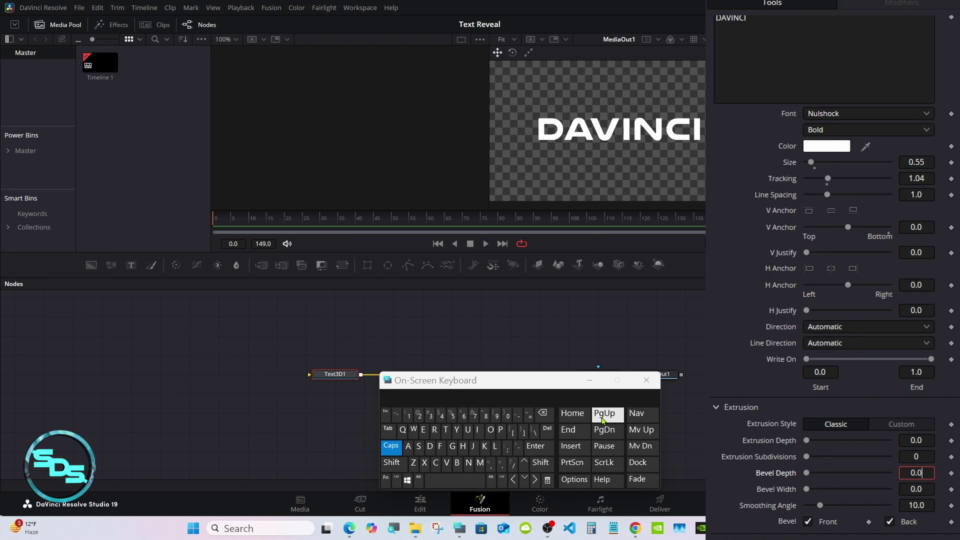
{"action": "left_click", "coordinate": [507, 415]}
{"action": "left_click", "coordinate": [407, 416]}
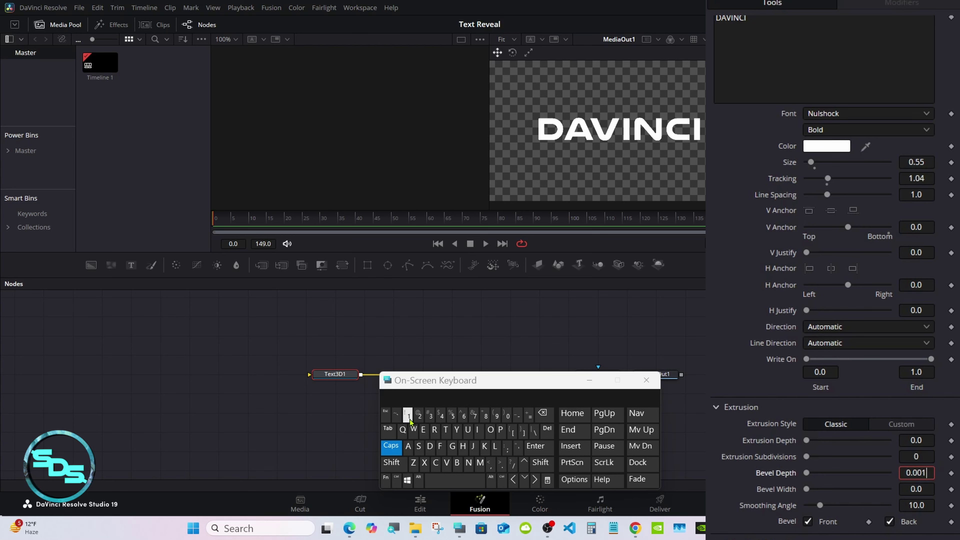
{"action": "left_click", "coordinate": [535, 447]}
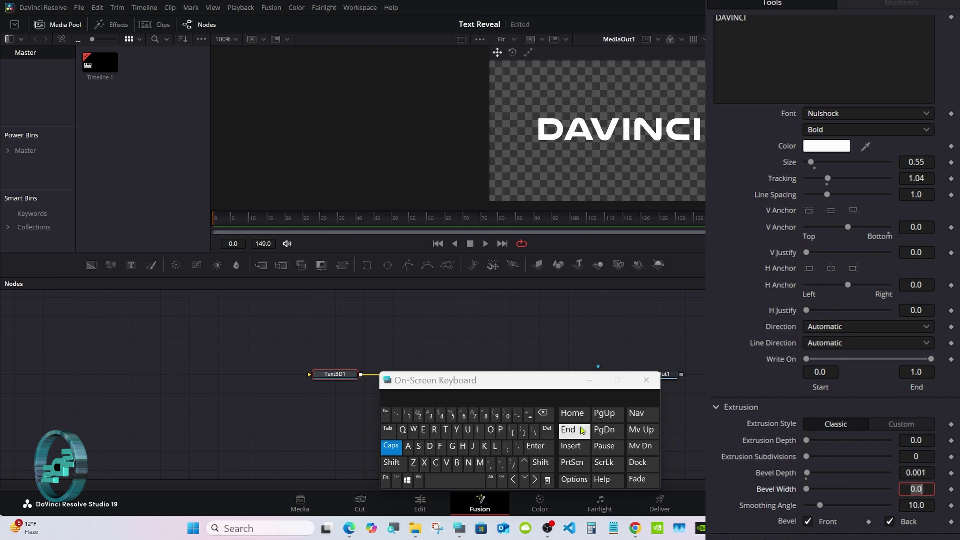
Set the text's bevel width to 0.007 and close the On-Screen Keyboard.
{"action": "left_click", "coordinate": [507, 415]}
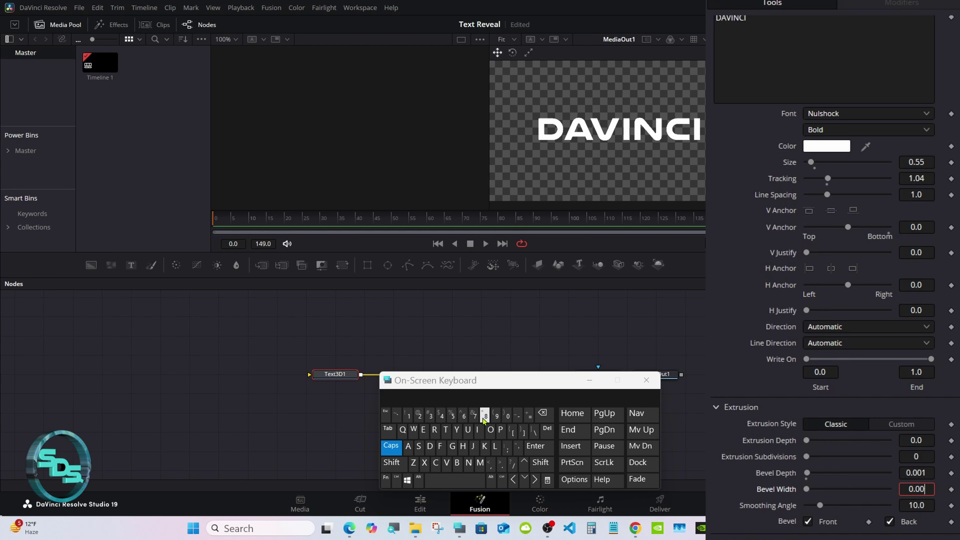
{"action": "left_click", "coordinate": [473, 415]}
{"action": "left_click", "coordinate": [535, 446]}
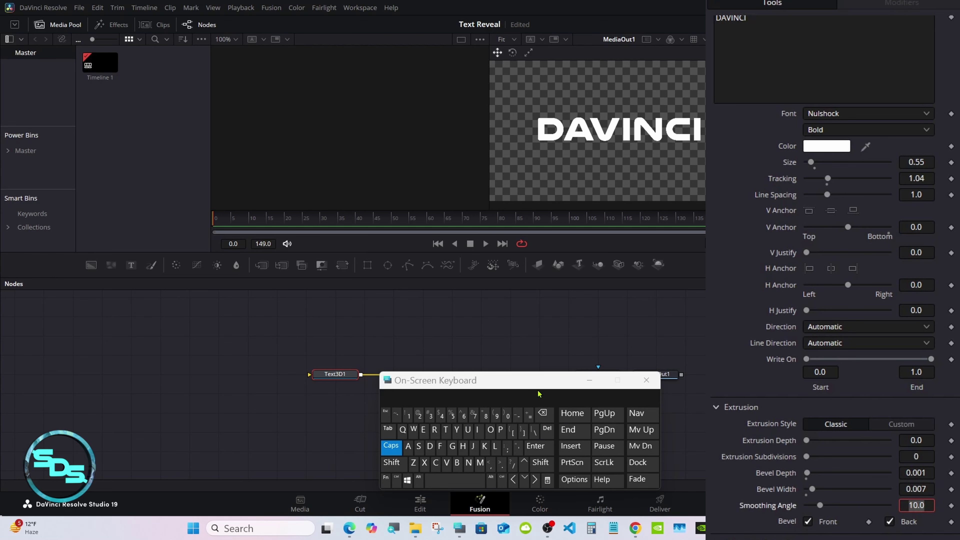
{"action": "left_click", "coordinate": [646, 380]}
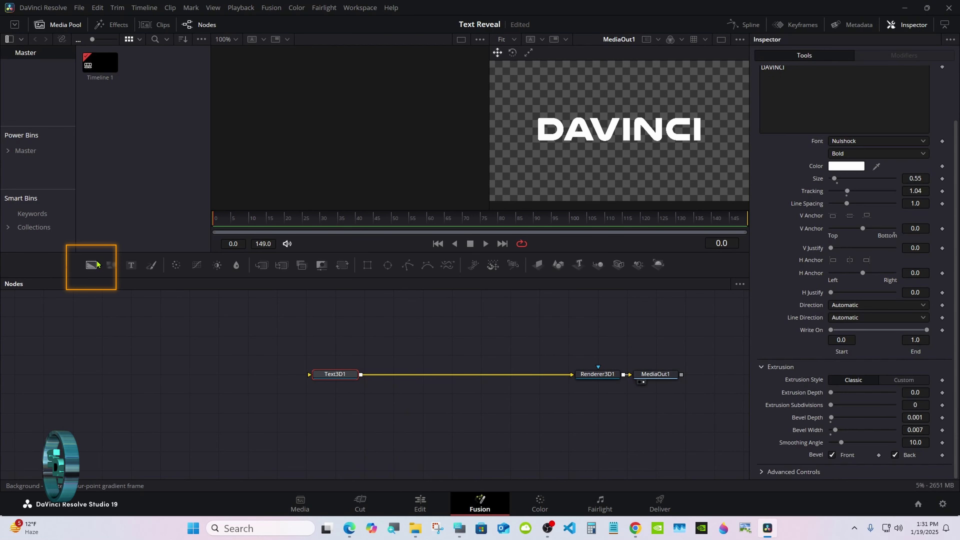
Add a Background node below Text3D1 and try to connect its output to Text3D1's scene input.
{"action": "left_click_drag", "start_coordinate": [91, 265], "coordinate": [349, 432]}
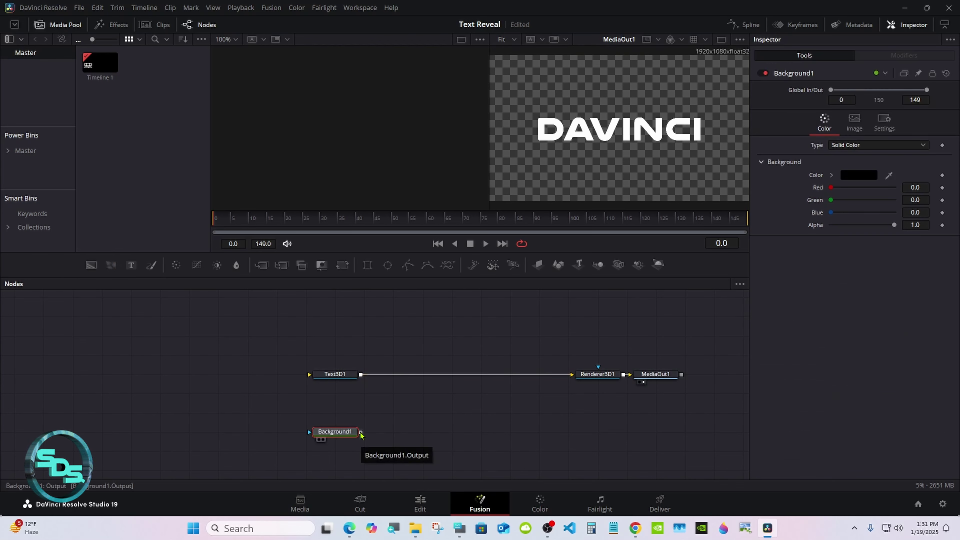
{"action": "left_click_drag", "start_coordinate": [360, 435], "coordinate": [311, 376]}
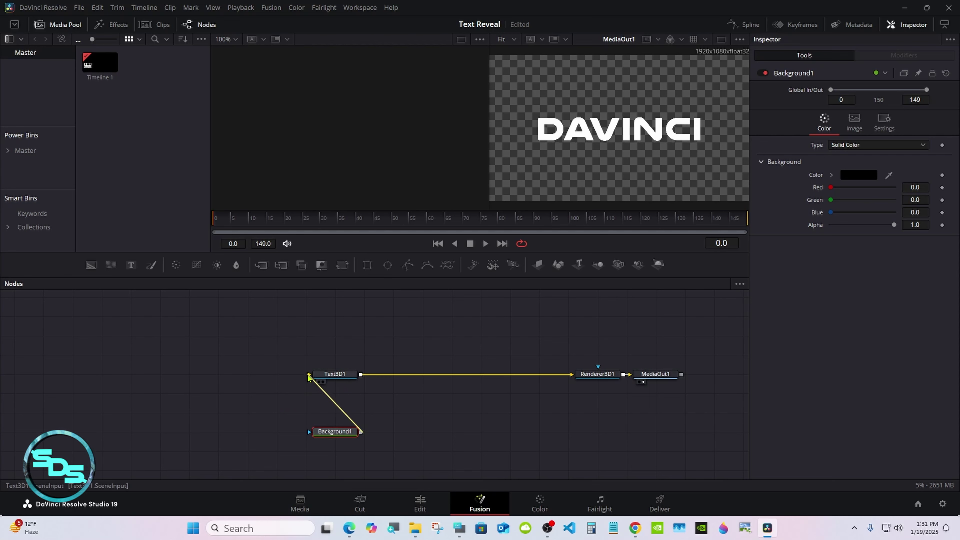
Turn off Use One Material in Text3D1's shading and set the bevel material type to Image.
{"action": "left_click", "coordinate": [347, 375]}
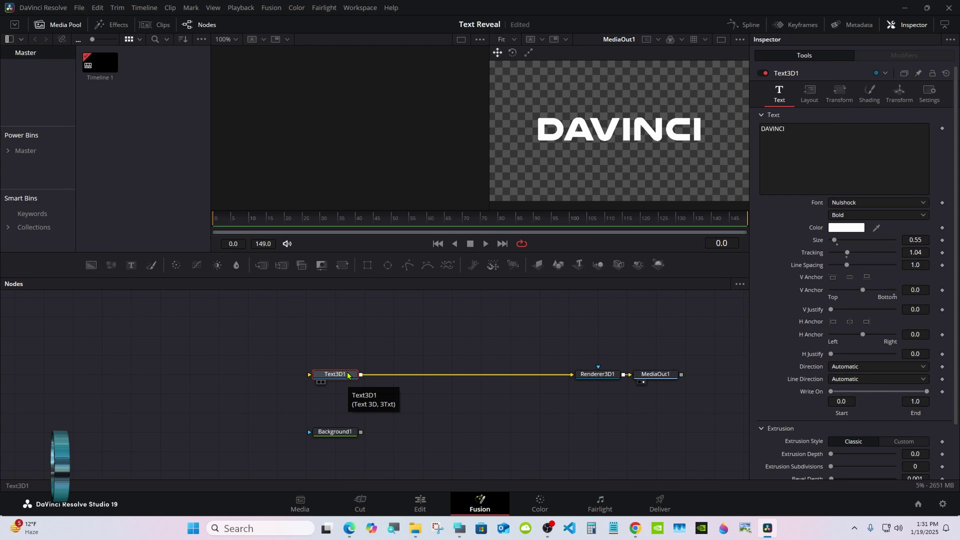
{"action": "left_click", "coordinate": [856, 90]}
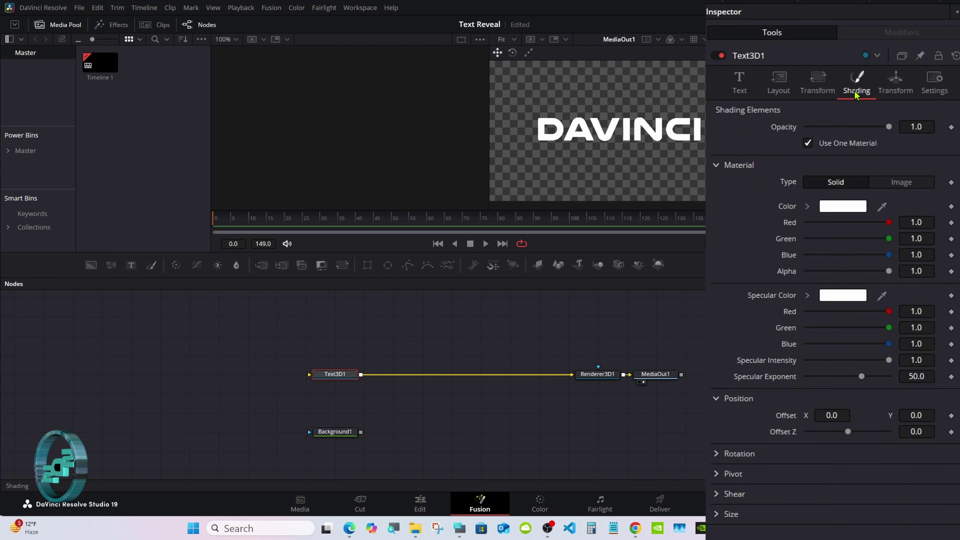
{"action": "left_click", "coordinate": [807, 143]}
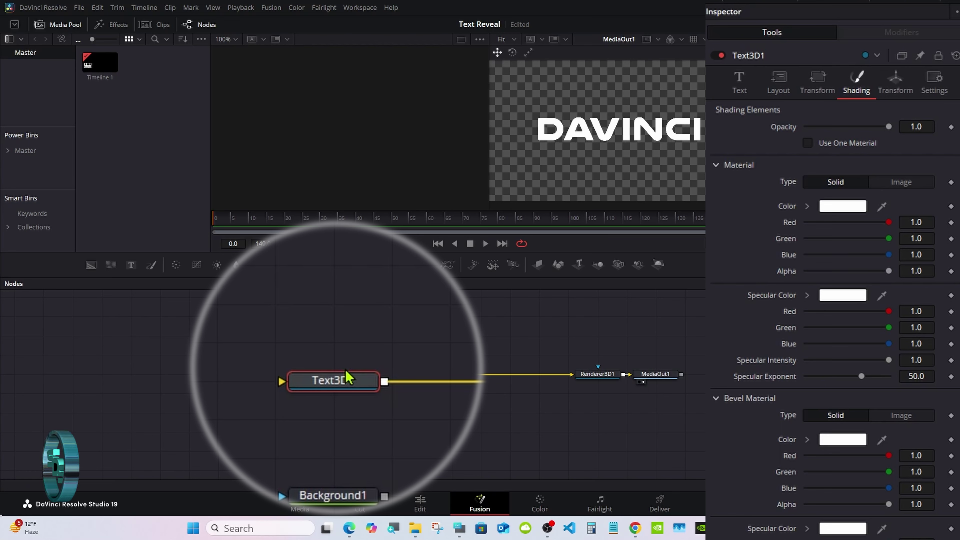
{"action": "left_click", "coordinate": [908, 416]}
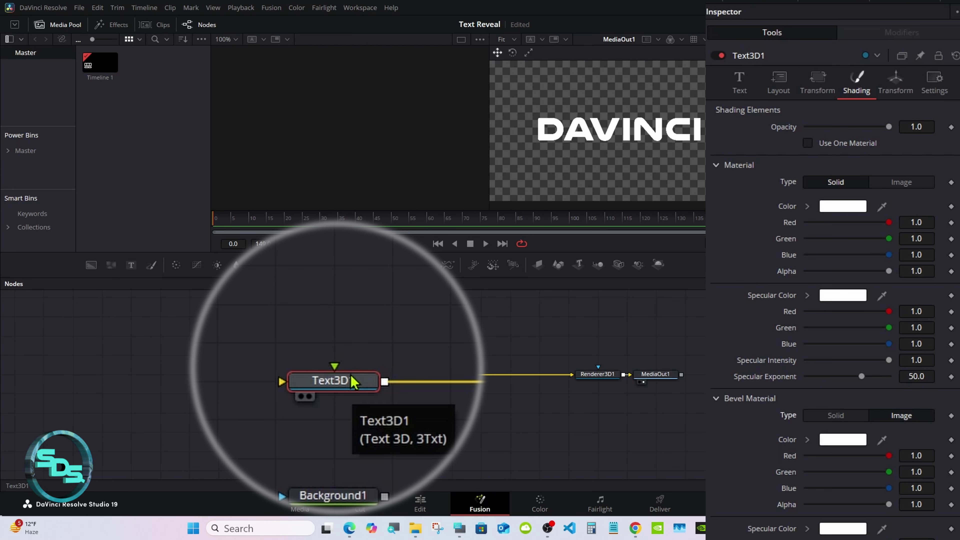
Connect Background1's output to Text3D1's bevel material input and show Background1 in the empty viewer.
{"action": "left_click_drag", "start_coordinate": [361, 433], "coordinate": [335, 374]}
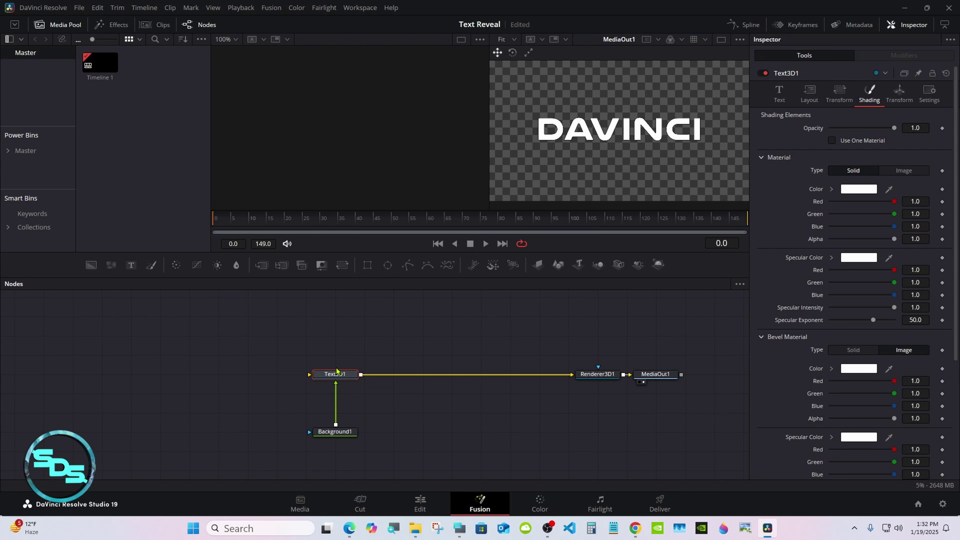
{"action": "left_click", "coordinate": [321, 435]}
{"action": "left_click", "coordinate": [319, 439]}
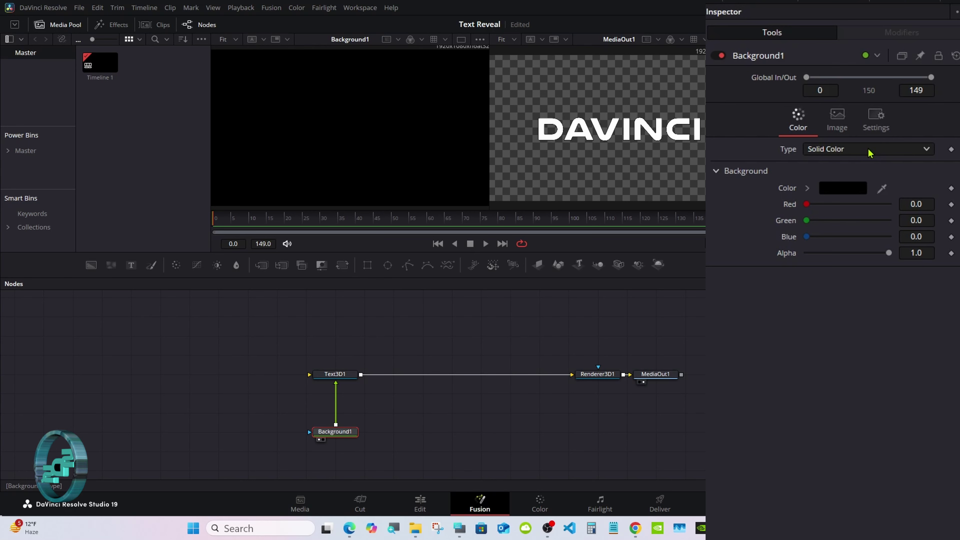
Switch Background1 to a Gradient fill and set the black start stop's alpha to 0.0.
{"action": "left_click", "coordinate": [854, 153]}
{"action": "left_click", "coordinate": [834, 223]}
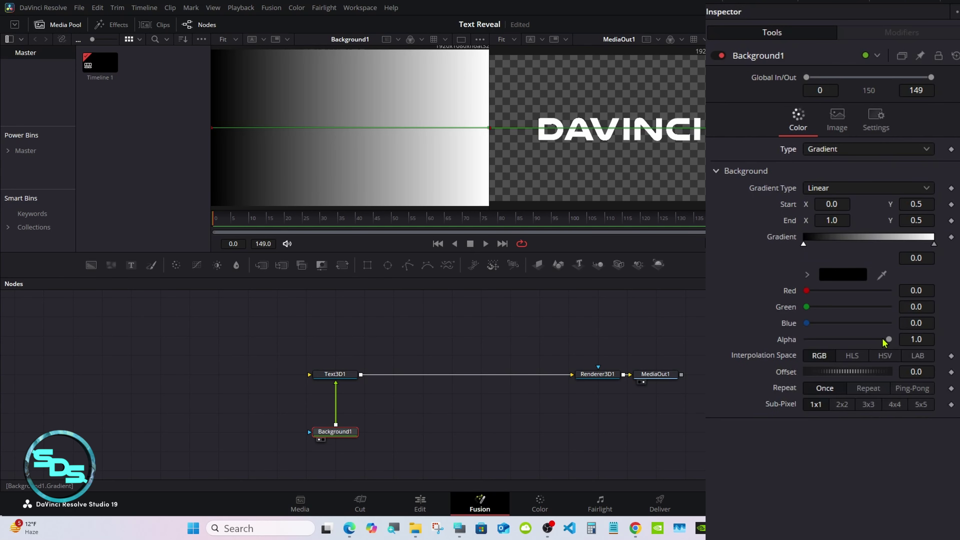
{"action": "left_click_drag", "start_coordinate": [889, 339], "coordinate": [779, 346]}
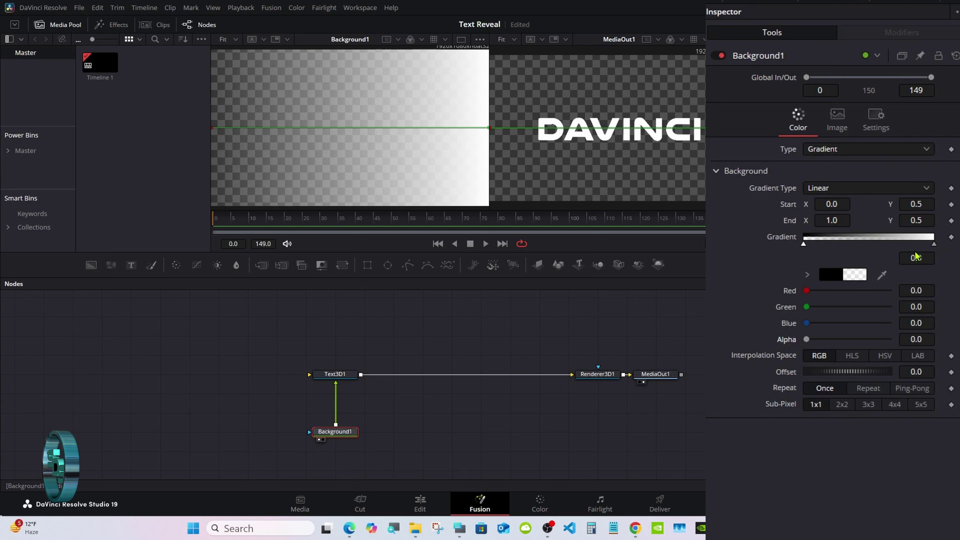
Change the gradient's white end stop to orange, #ffaa00.
{"action": "left_click", "coordinate": [934, 245]}
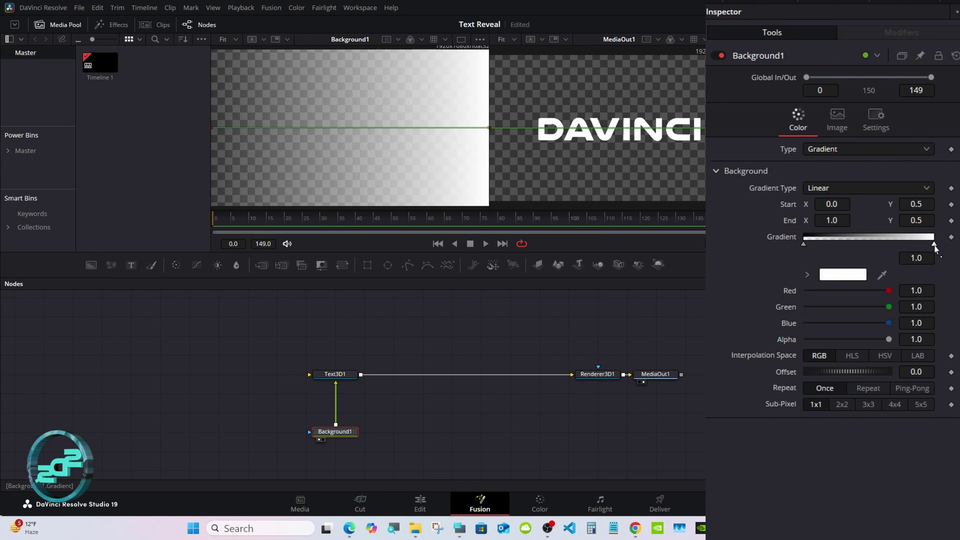
{"action": "left_click", "coordinate": [839, 275]}
{"action": "left_click", "coordinate": [432, 231]}
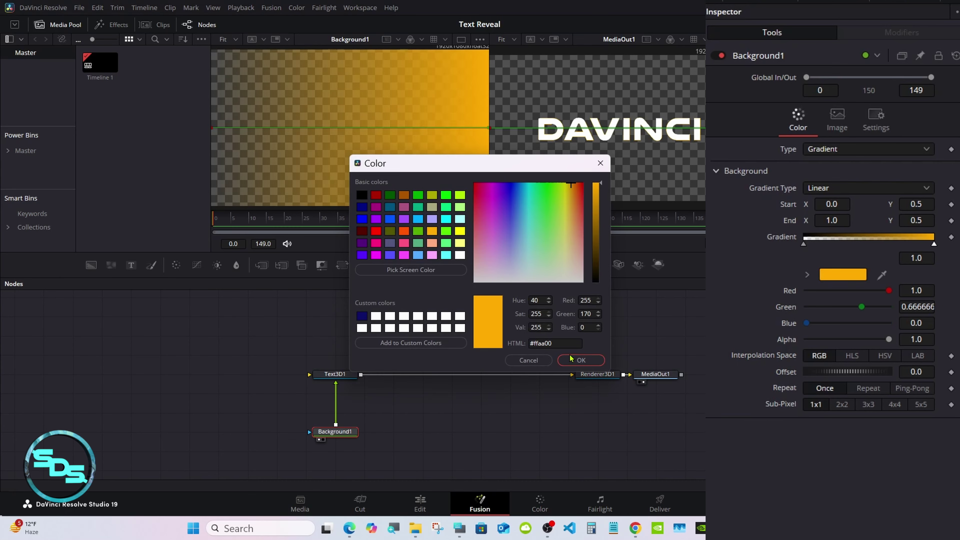
{"action": "left_click", "coordinate": [581, 360]}
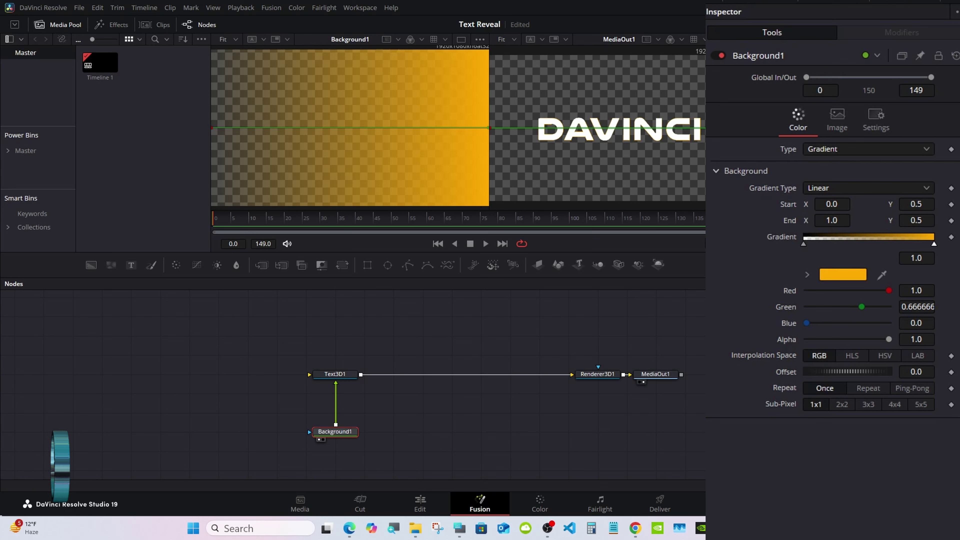
Set the gradient's end stop to near-white with red 0.992, green 0.986048 and blue 0.974144.
{"action": "left_click", "coordinate": [806, 274]}
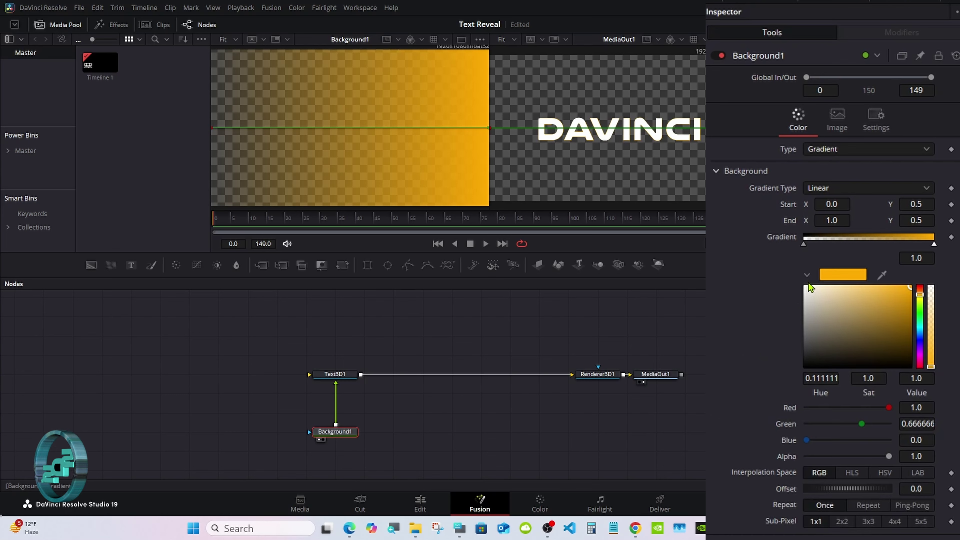
{"action": "left_click", "coordinate": [808, 287]}
{"action": "left_click", "coordinate": [807, 274]}
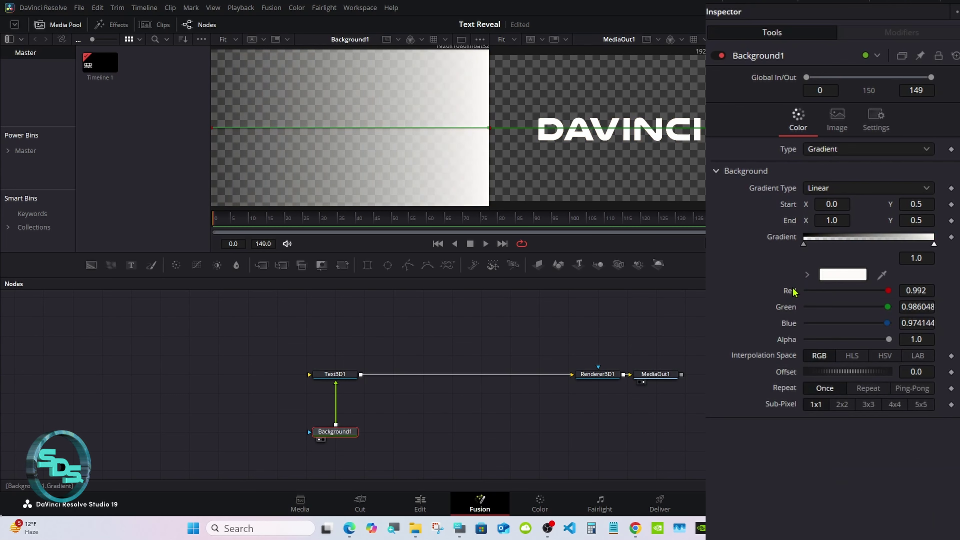
Set Text3D1's solid main material color to black.
{"action": "left_click", "coordinate": [341, 373]}
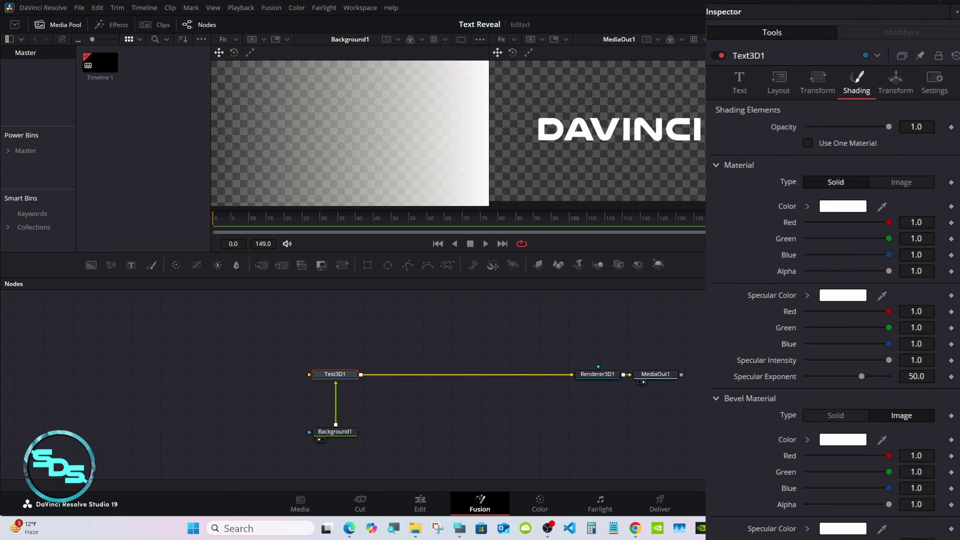
{"action": "left_click", "coordinate": [807, 206]}
{"action": "left_click_drag", "start_coordinate": [808, 231], "coordinate": [808, 298]}
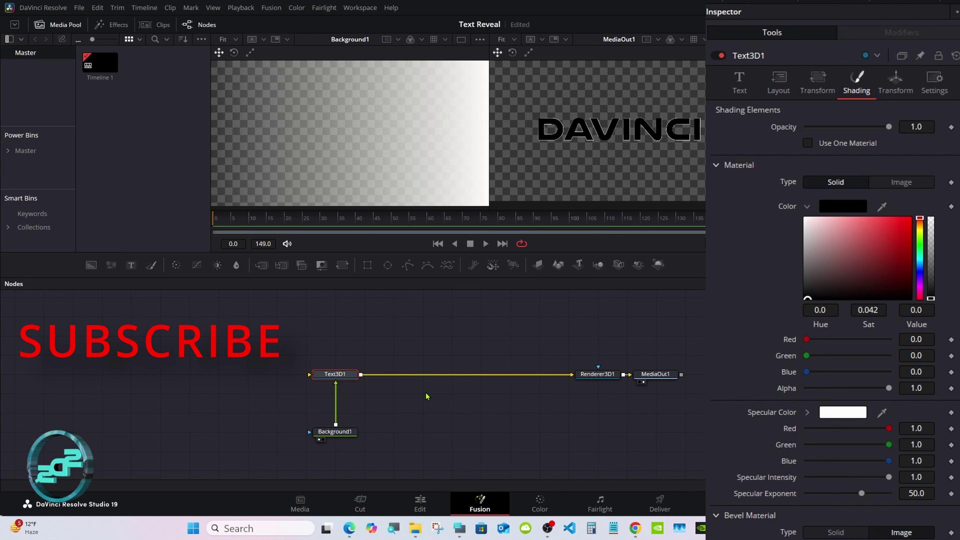
With the On-Screen Keyboard open, set Background1's gradient offset to 0.384 and move the white stop to about 0.03.
{"action": "left_click", "coordinate": [343, 432]}
{"action": "left_click", "coordinate": [458, 528]}
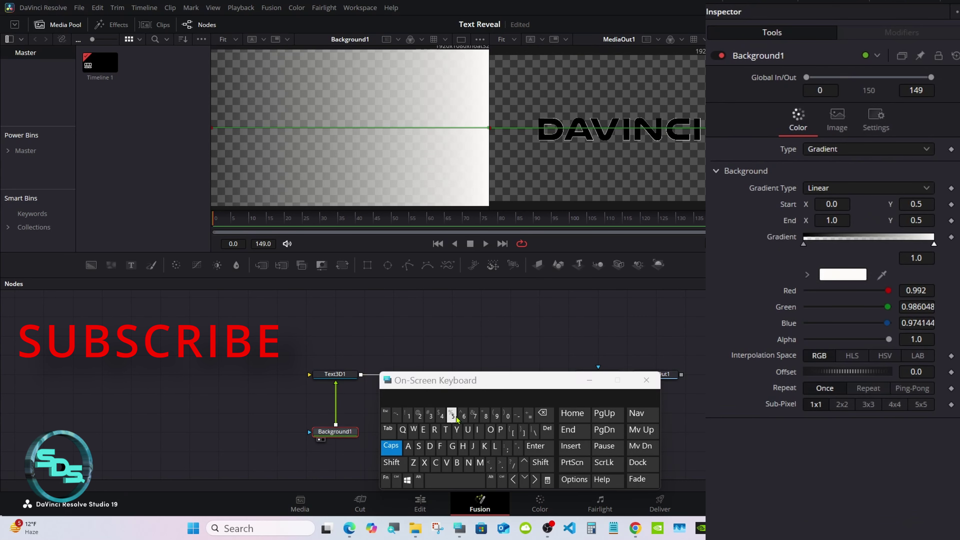
{"action": "left_click_drag", "start_coordinate": [453, 385], "coordinate": [454, 402]}
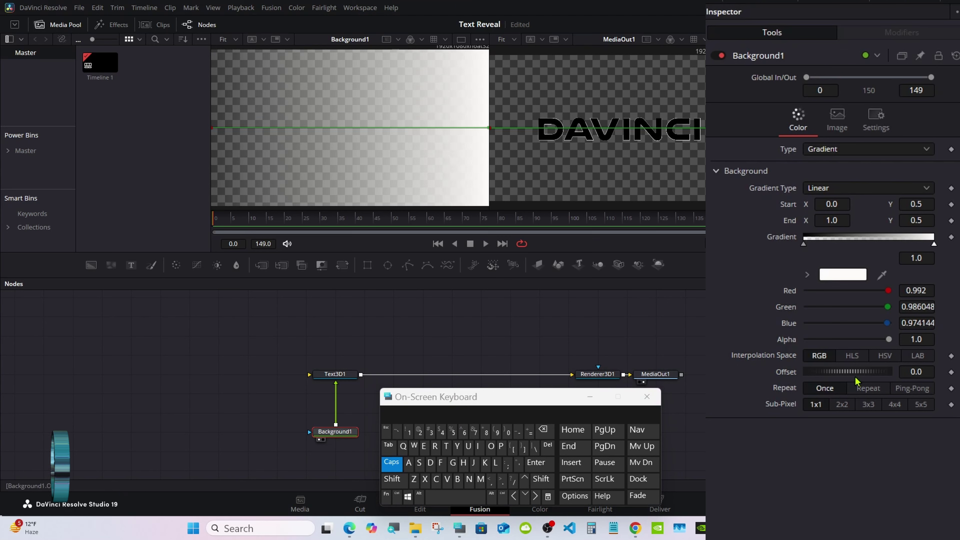
{"action": "left_click_drag", "start_coordinate": [836, 377], "coordinate": [877, 373]}
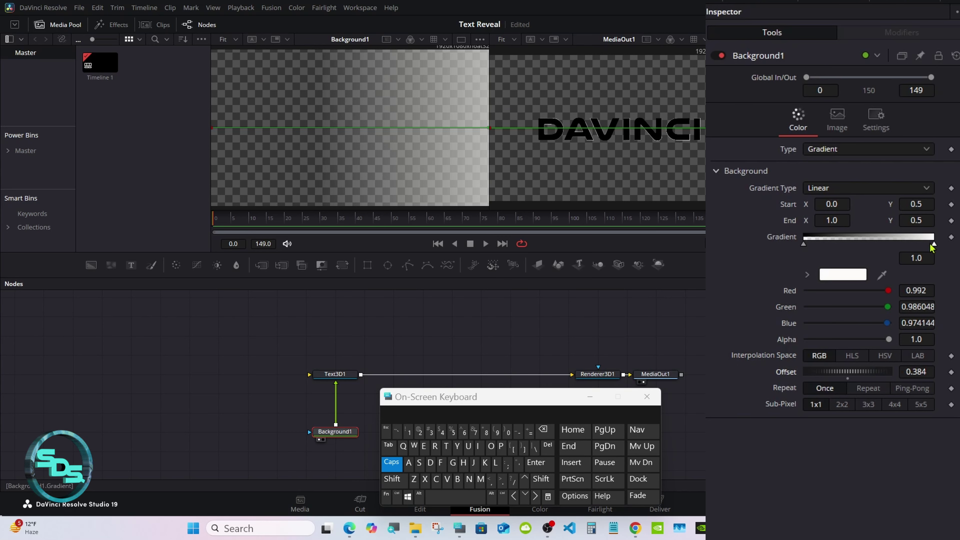
{"action": "left_click_drag", "start_coordinate": [934, 245], "coordinate": [826, 246]}
{"action": "left_click_drag", "start_coordinate": [812, 247], "coordinate": [807, 248]}
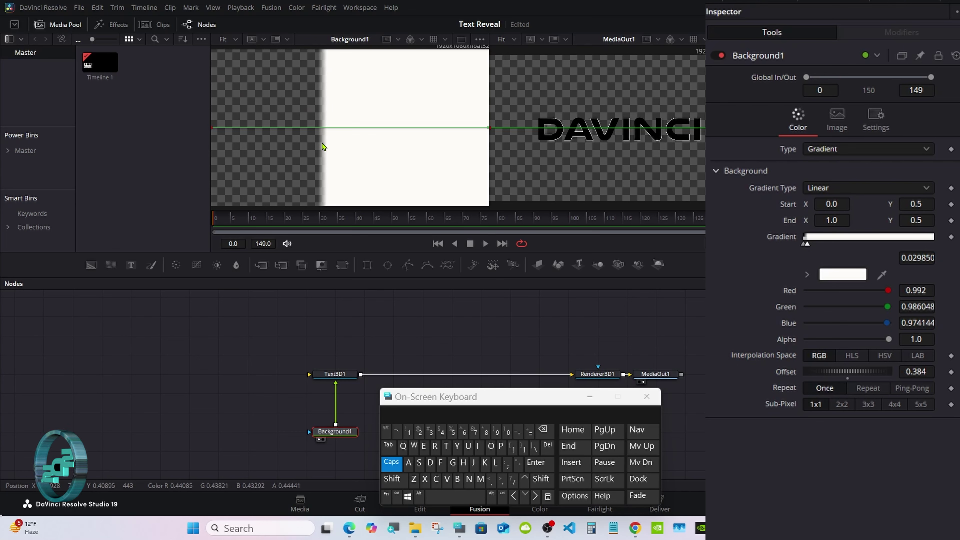
Set Background1's gradient offset to 1.0 and keyframe it at frame 0.
{"action": "left_click_drag", "start_coordinate": [831, 375], "coordinate": [892, 373]}
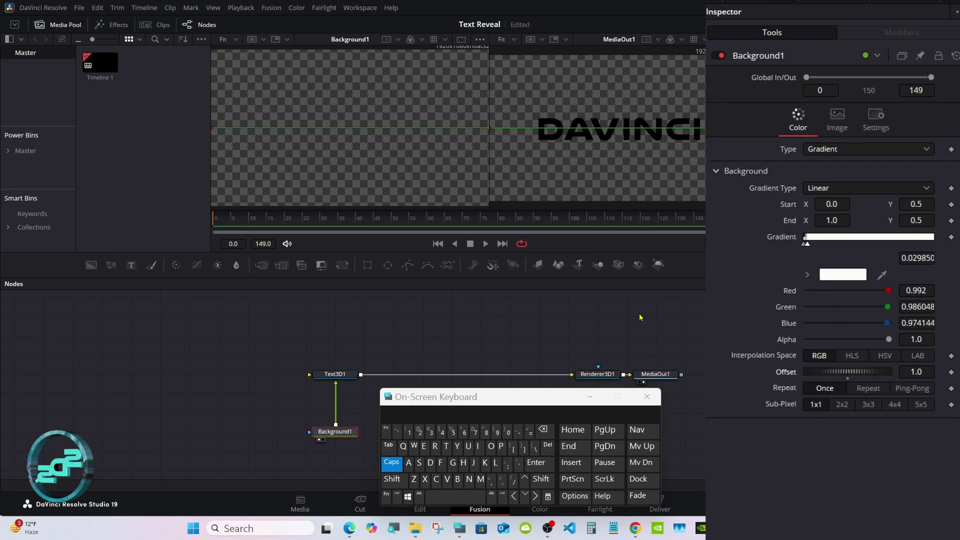
{"action": "left_click", "coordinate": [951, 372]}
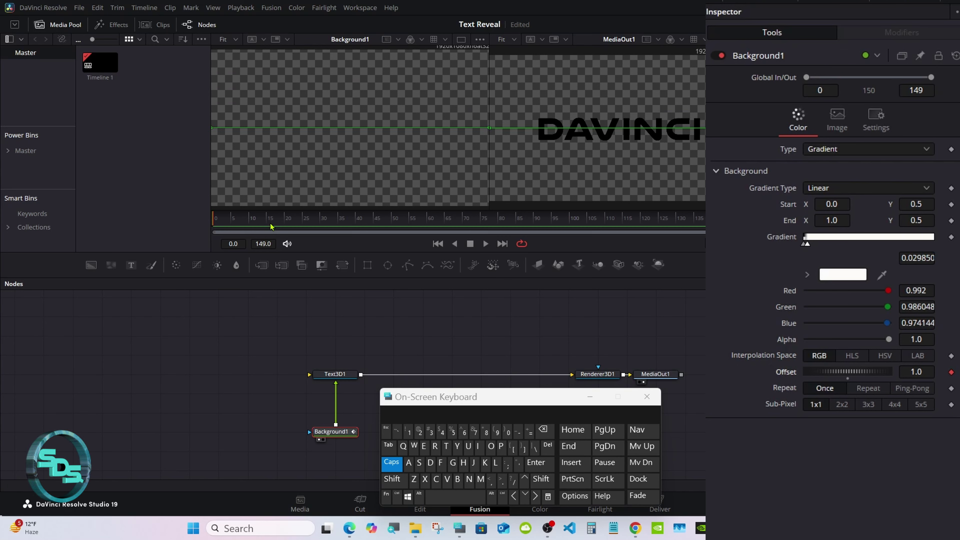
Keyframe Background1's gradient offset at -1.0 on frame 50 and again on frame 60.
{"action": "left_click_drag", "start_coordinate": [270, 224], "coordinate": [393, 222]}
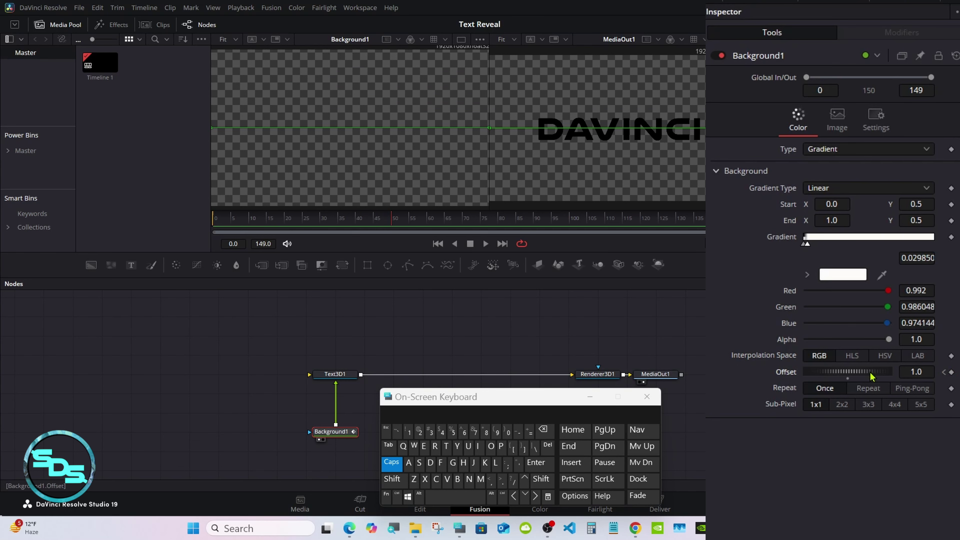
{"action": "left_click_drag", "start_coordinate": [870, 375], "coordinate": [780, 366]}
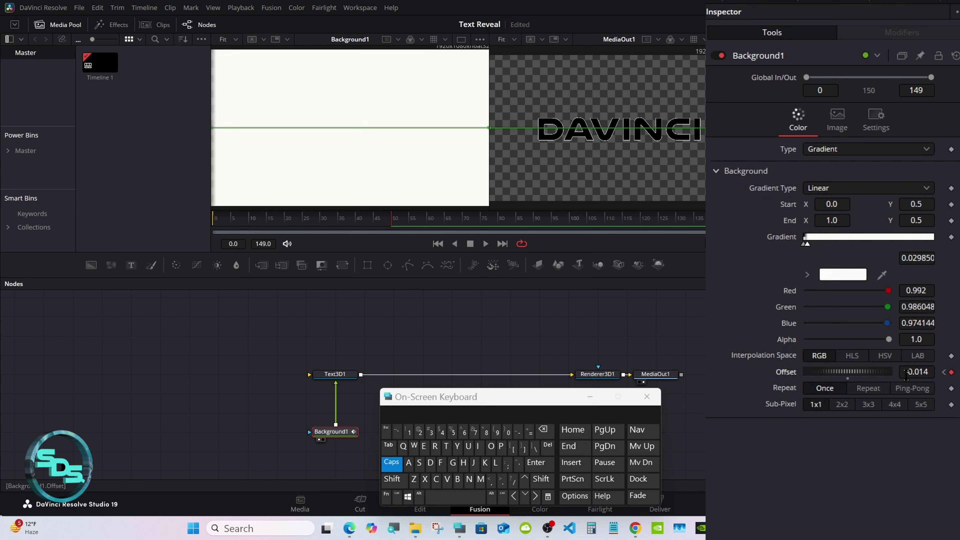
{"action": "left_click", "coordinate": [917, 371]}
{"action": "left_click", "coordinate": [543, 430]}
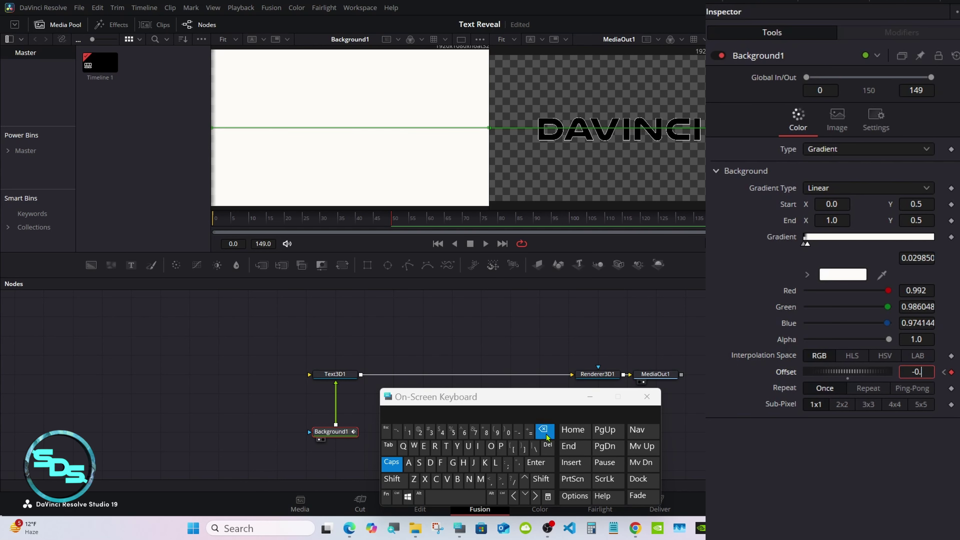
{"action": "left_click", "coordinate": [543, 430]}
{"action": "left_click", "coordinate": [409, 431]}
{"action": "left_click", "coordinate": [536, 463]}
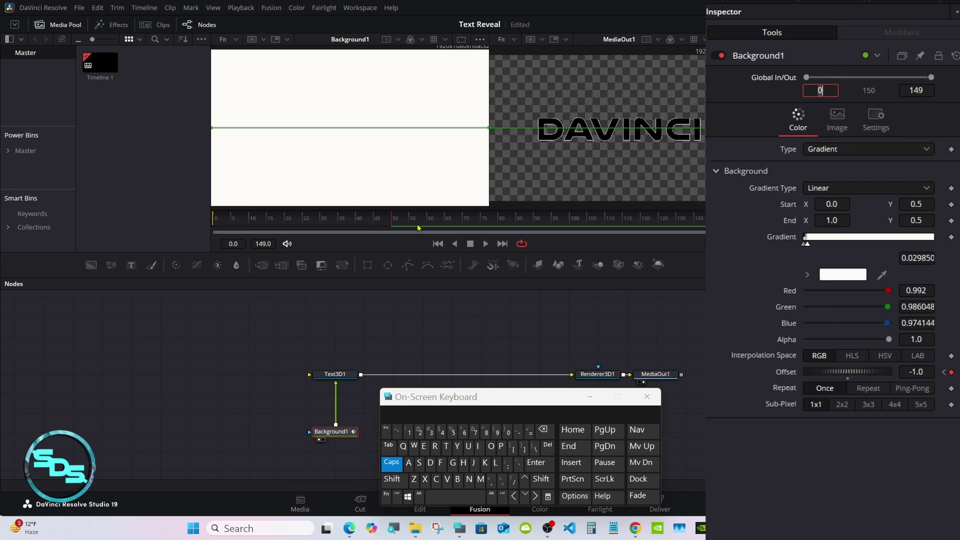
{"action": "left_click", "coordinate": [428, 225]}
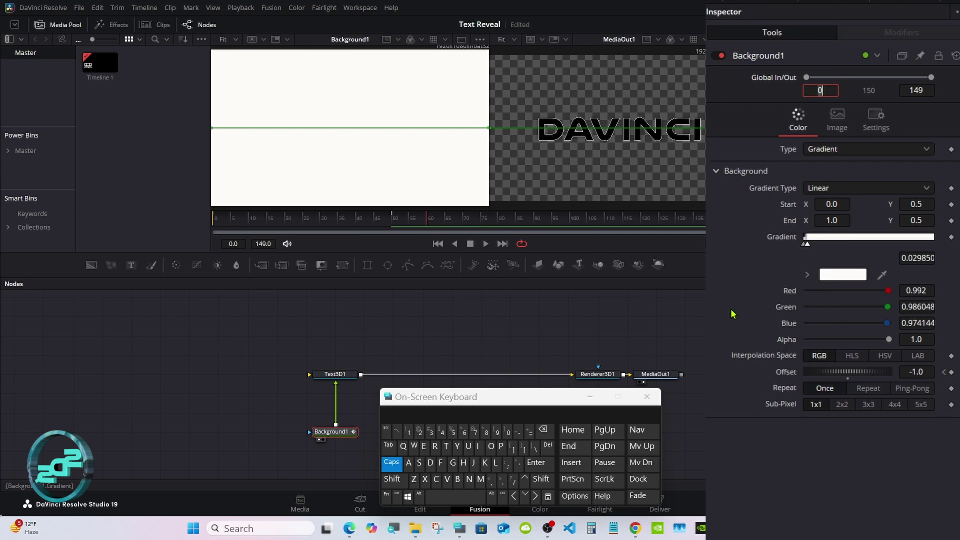
{"action": "left_click", "coordinate": [952, 373]}
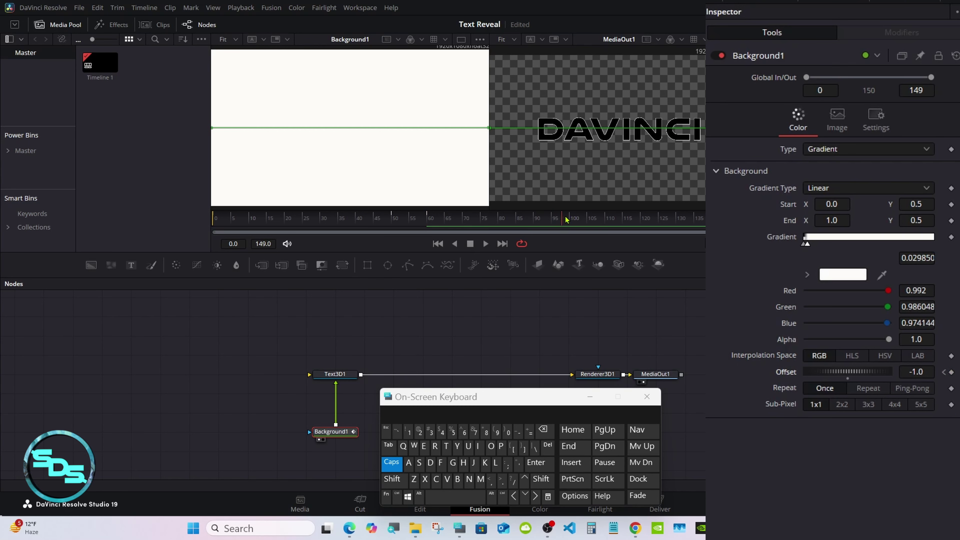
Keyframe Background1's gradient offset at 1.0 on frame 110.
{"action": "left_click_drag", "start_coordinate": [565, 219], "coordinate": [604, 219]}
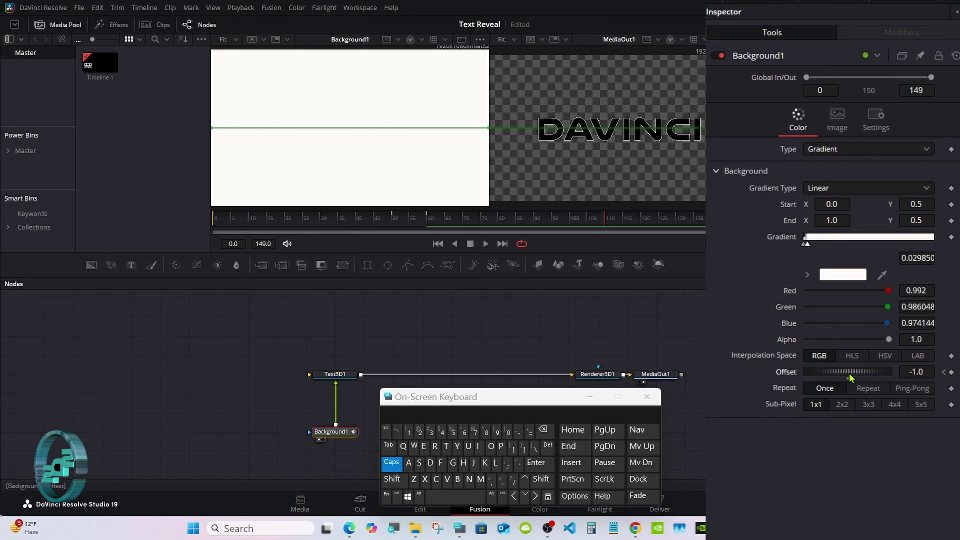
{"action": "left_click_drag", "start_coordinate": [838, 378], "coordinate": [921, 378]}
{"action": "left_click", "coordinate": [543, 430]}
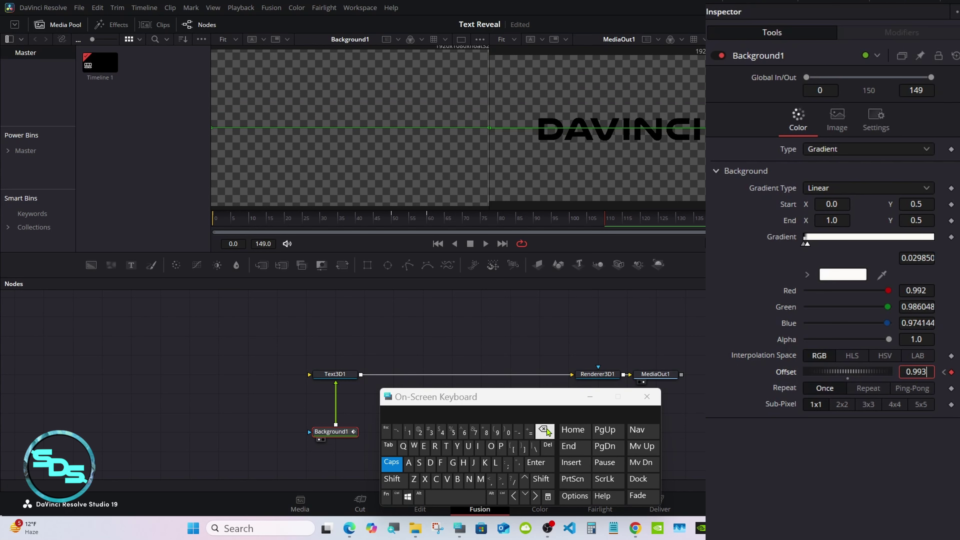
{"action": "left_click", "coordinate": [543, 430]}
{"action": "left_click", "coordinate": [542, 429]}
{"action": "left_click", "coordinate": [543, 429]}
{"action": "left_click", "coordinate": [543, 429]}
{"action": "left_click", "coordinate": [408, 431]}
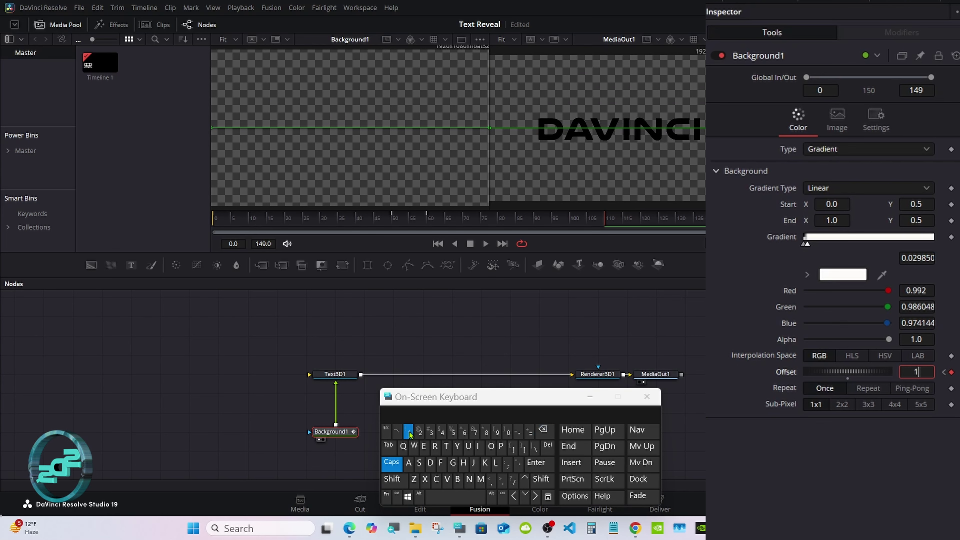
{"action": "left_click", "coordinate": [536, 462]}
Preview the outline reveal by scrubbing the composition and playing the clip from its start on the Edit page.
{"action": "left_click_drag", "start_coordinate": [476, 399], "coordinate": [558, 399]}
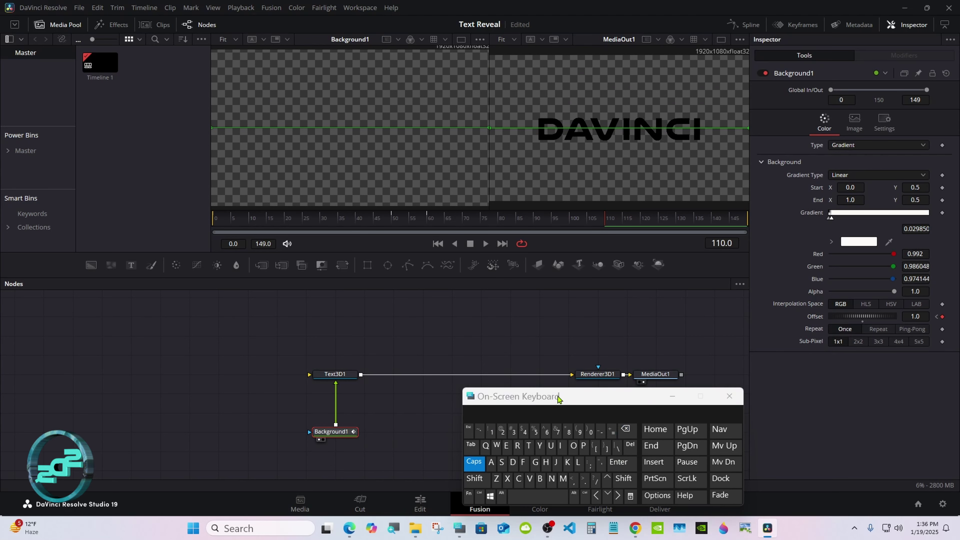
{"action": "left_click_drag", "start_coordinate": [521, 221], "coordinate": [401, 223]}
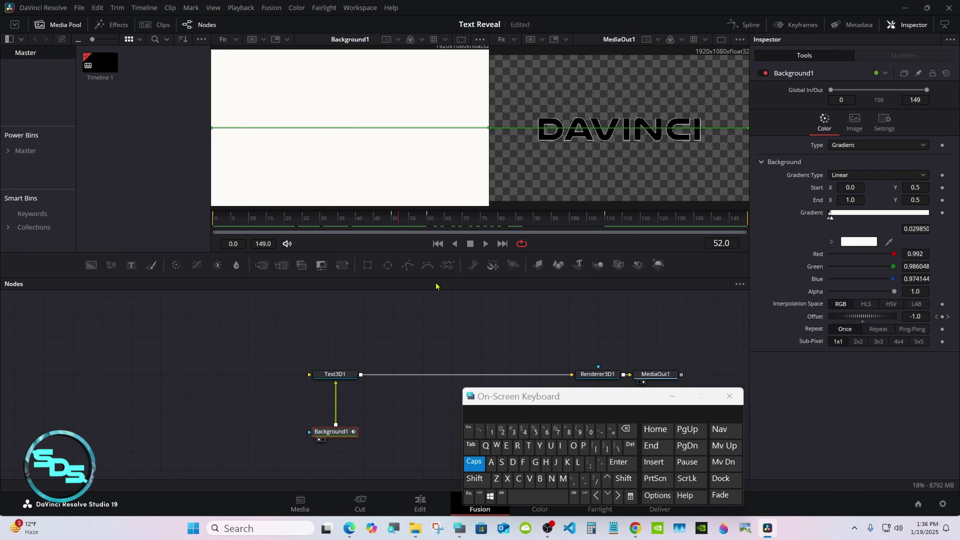
{"action": "left_click_drag", "start_coordinate": [529, 396], "coordinate": [628, 392]}
{"action": "left_click", "coordinate": [421, 503]}
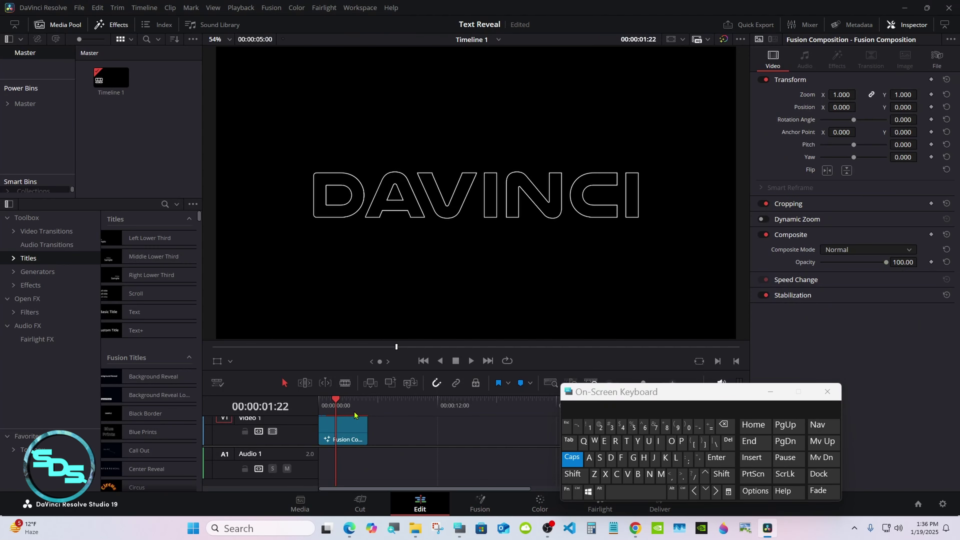
{"action": "left_click", "coordinate": [322, 398]}
{"action": "left_click", "coordinate": [471, 361]}
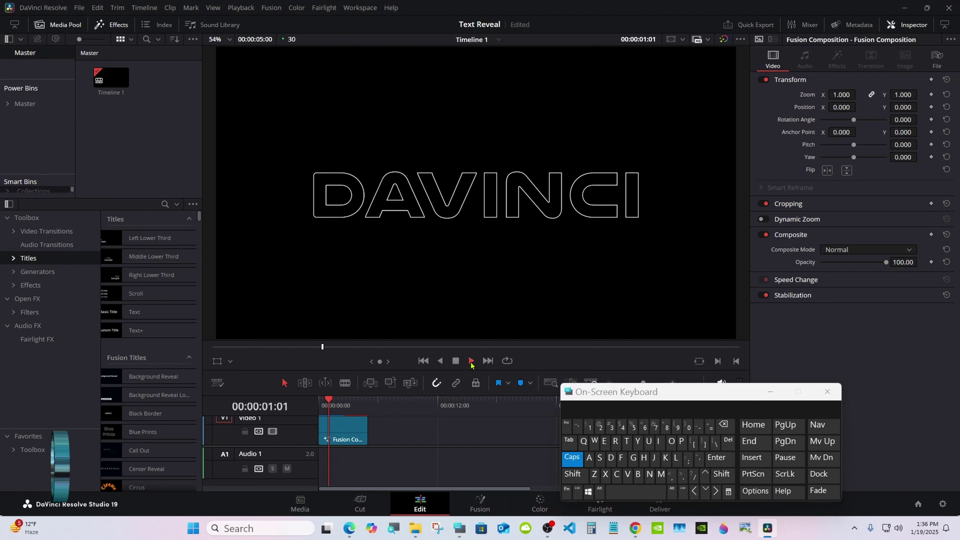
{"action": "left_click", "coordinate": [327, 405]}
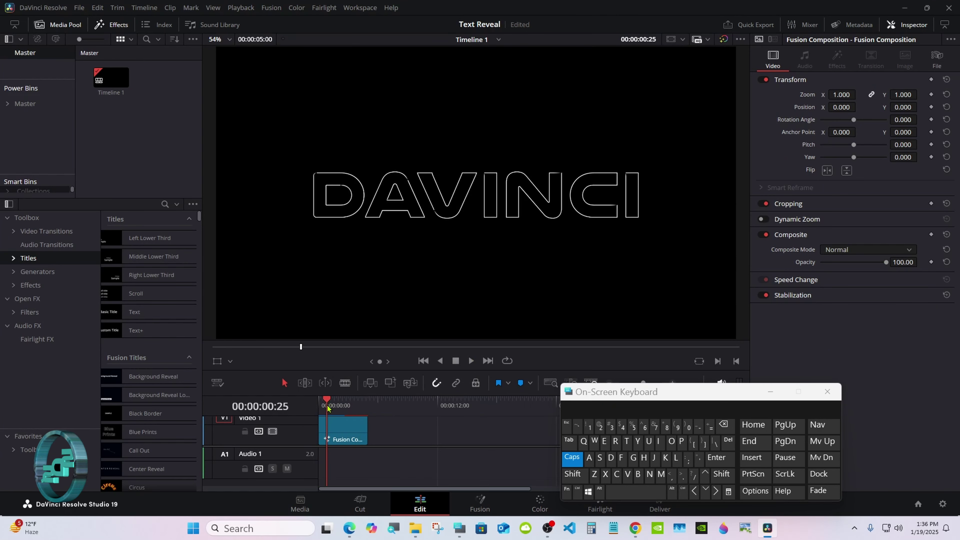
Return to the Fusion page and set Renderer3D1's renderer type to Hardware Renderer.
{"action": "left_click", "coordinate": [479, 503]}
{"action": "left_click_drag", "start_coordinate": [583, 401], "coordinate": [521, 405]}
{"action": "left_click", "coordinate": [513, 453]}
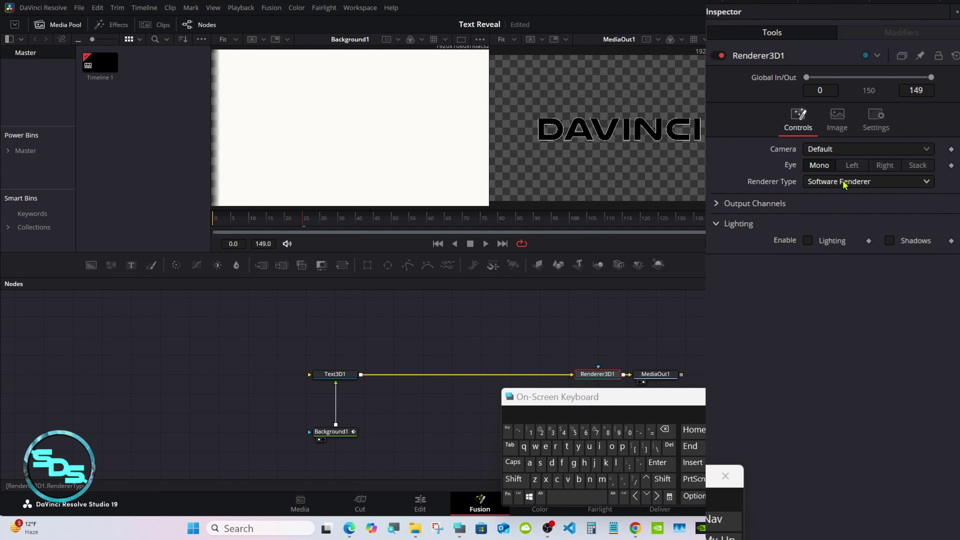
{"action": "left_click", "coordinate": [844, 182]}
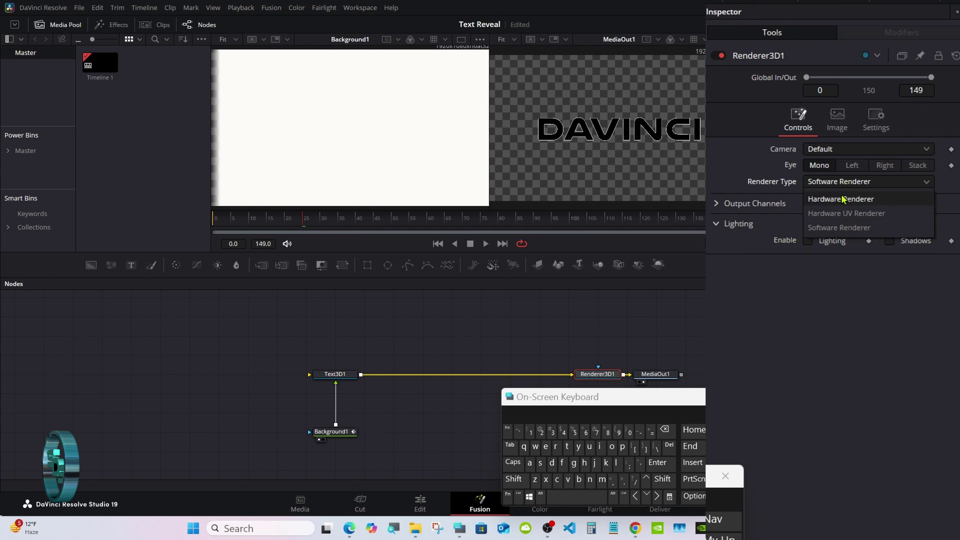
{"action": "left_click", "coordinate": [842, 198]}
Move the On-Screen Keyboard aside and add a second Background node above Text3D1.
{"action": "left_click_drag", "start_coordinate": [547, 398], "coordinate": [566, 391]}
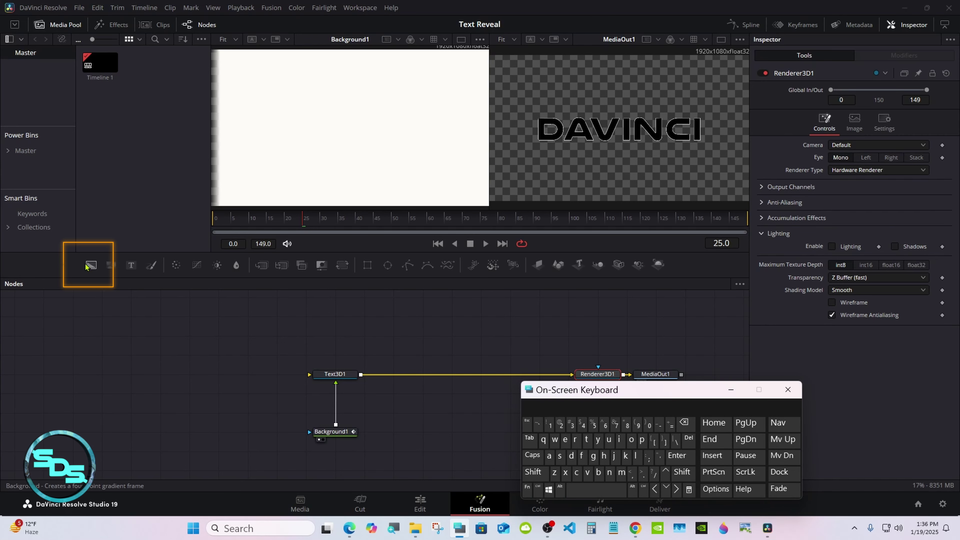
{"action": "left_click_drag", "start_coordinate": [86, 267], "coordinate": [342, 335]}
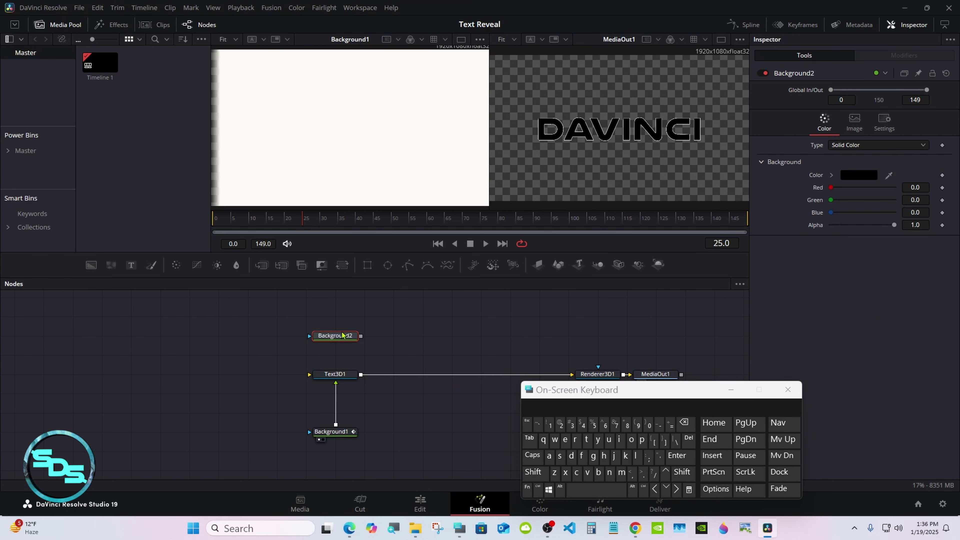
Move the Background1 node closer beneath Text3D1 and rename it as Bevel.
{"action": "left_click_drag", "start_coordinate": [337, 438], "coordinate": [338, 420]}
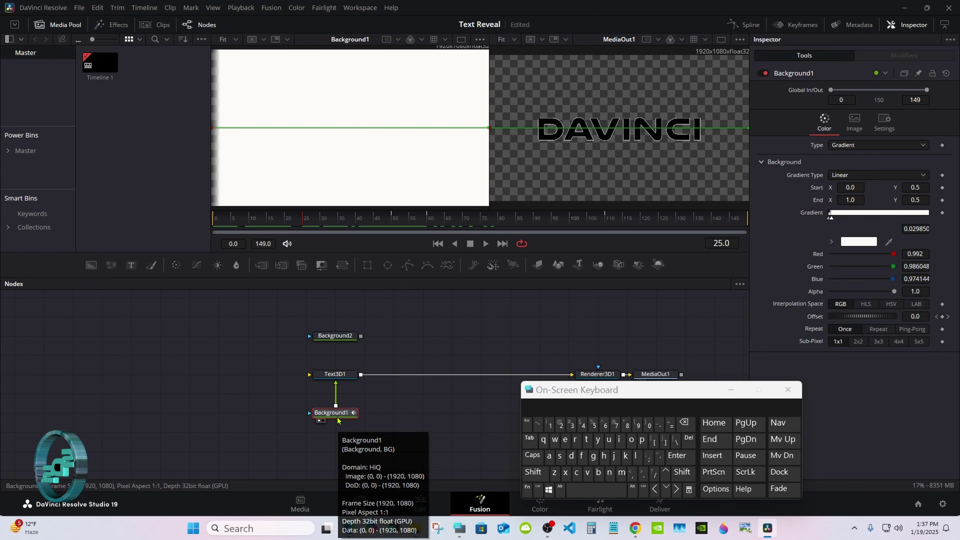
{"action": "right_click", "coordinate": [337, 420]}
{"action": "left_click", "coordinate": [356, 331]}
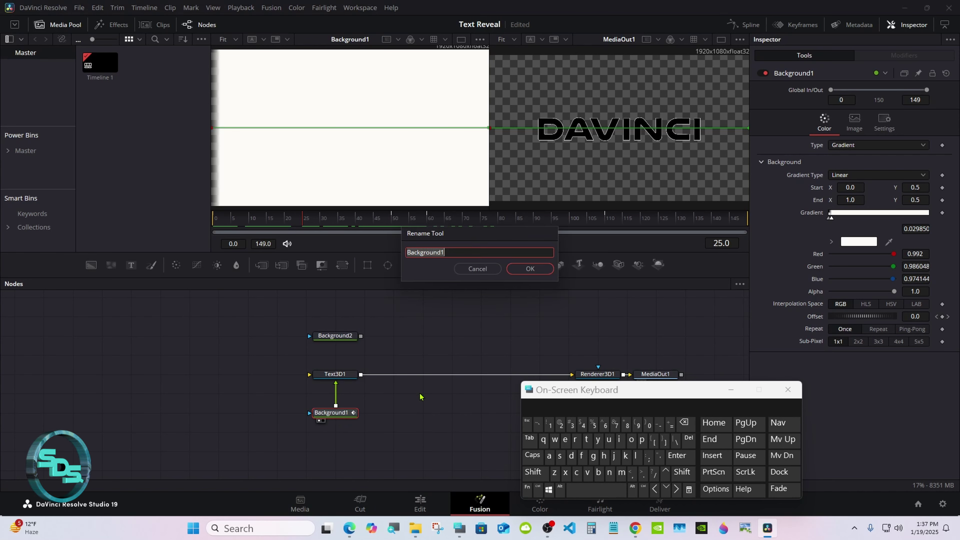
{"action": "left_click", "coordinate": [528, 474]}
{"action": "left_click", "coordinate": [597, 472]}
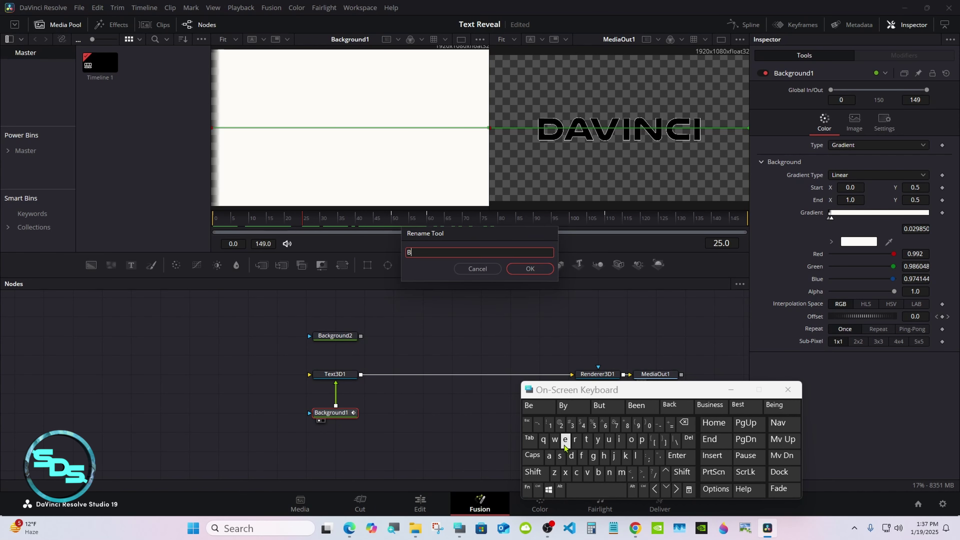
{"action": "left_click", "coordinate": [565, 439]}
{"action": "left_click", "coordinate": [587, 472]}
{"action": "left_click", "coordinate": [565, 440]}
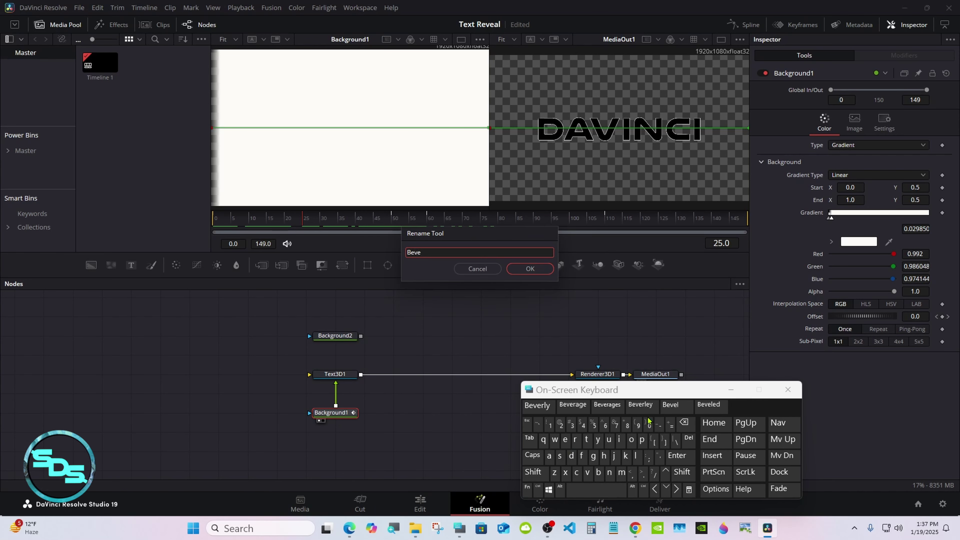
{"action": "left_click", "coordinate": [676, 407]}
{"action": "left_click", "coordinate": [530, 268]}
Rename the Background2 node above Text3D1 as Face.
{"action": "left_click", "coordinate": [335, 336]}
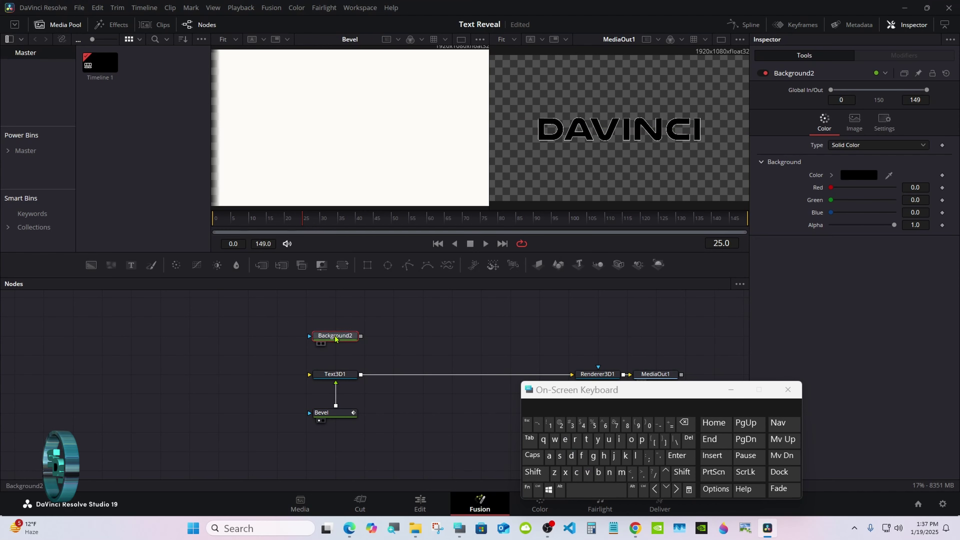
{"action": "right_click", "coordinate": [335, 336]}
{"action": "left_click", "coordinate": [362, 246]}
{"action": "left_click", "coordinate": [533, 472]}
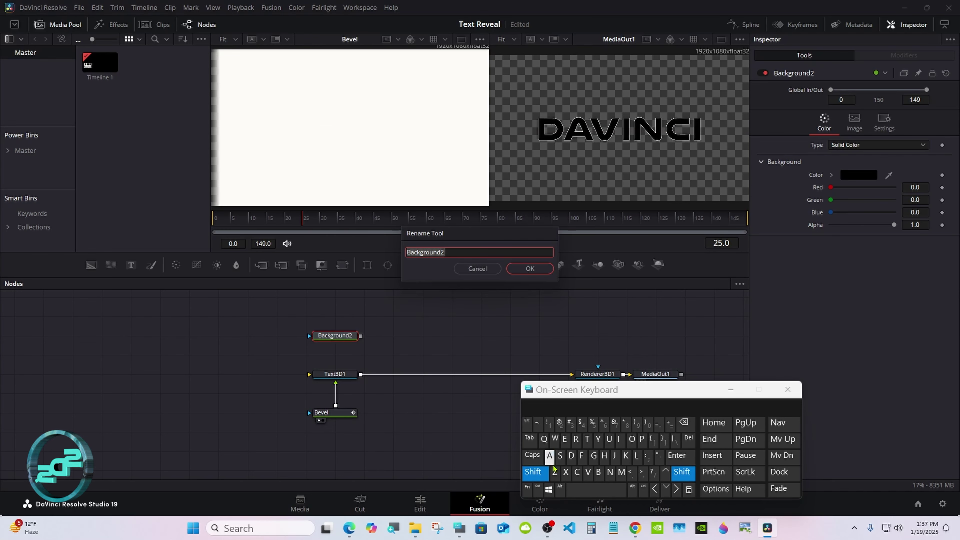
{"action": "left_click", "coordinate": [583, 455]}
{"action": "left_click", "coordinate": [549, 456]}
{"action": "left_click", "coordinate": [577, 473]}
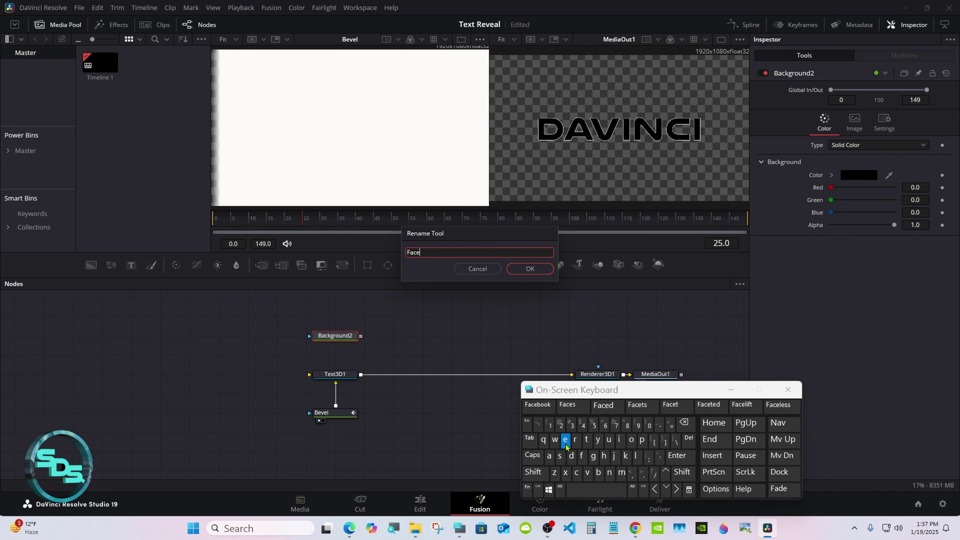
{"action": "left_click", "coordinate": [565, 440]}
{"action": "left_click", "coordinate": [529, 268]}
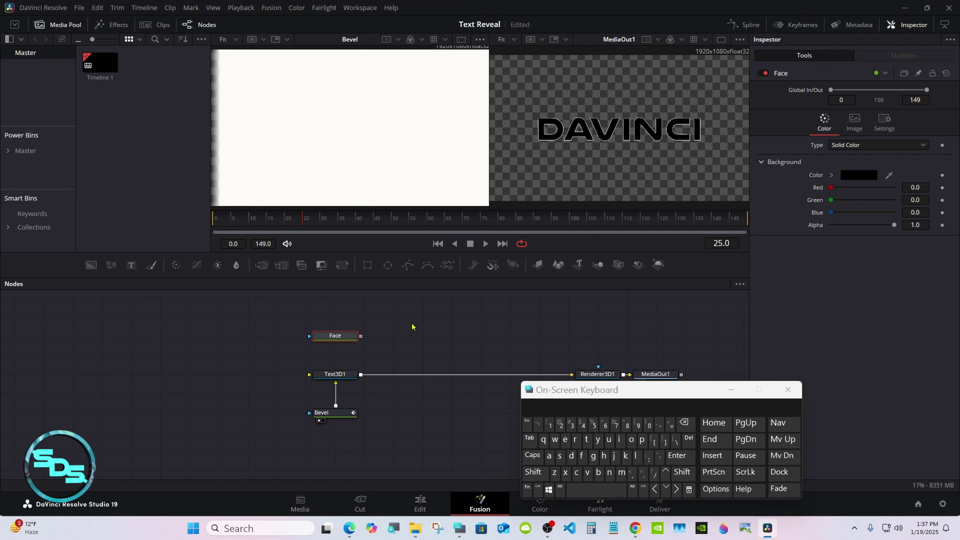
Set Text3D1's main Material type to Image and connect the Face node to its material colour image input.
{"action": "left_click_drag", "start_coordinate": [361, 336], "coordinate": [333, 378]}
{"action": "left_click", "coordinate": [350, 377]}
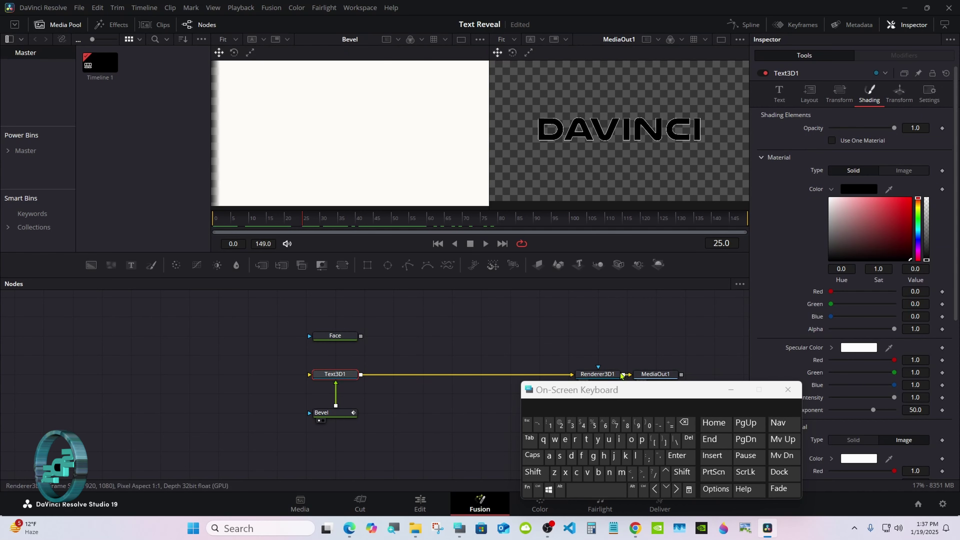
{"action": "left_click_drag", "start_coordinate": [693, 391], "coordinate": [620, 396]}
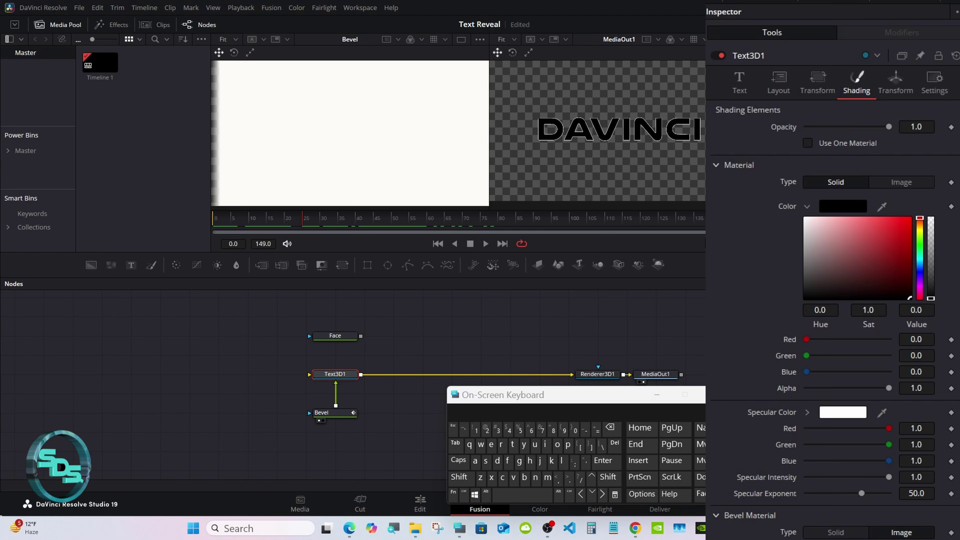
{"action": "scroll", "coordinate": [791, 182], "scroll_direction": "down", "scroll_amount": 2}
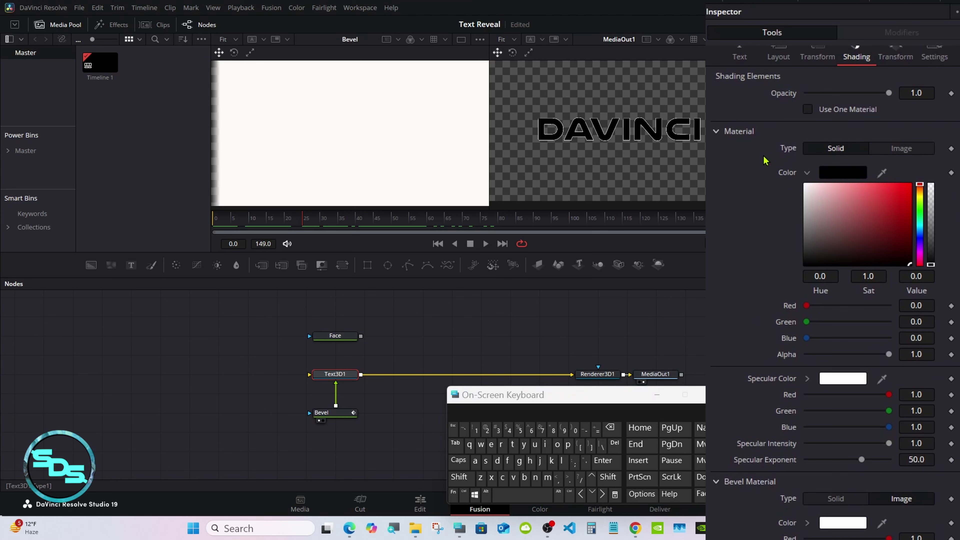
{"action": "left_click", "coordinate": [907, 155]}
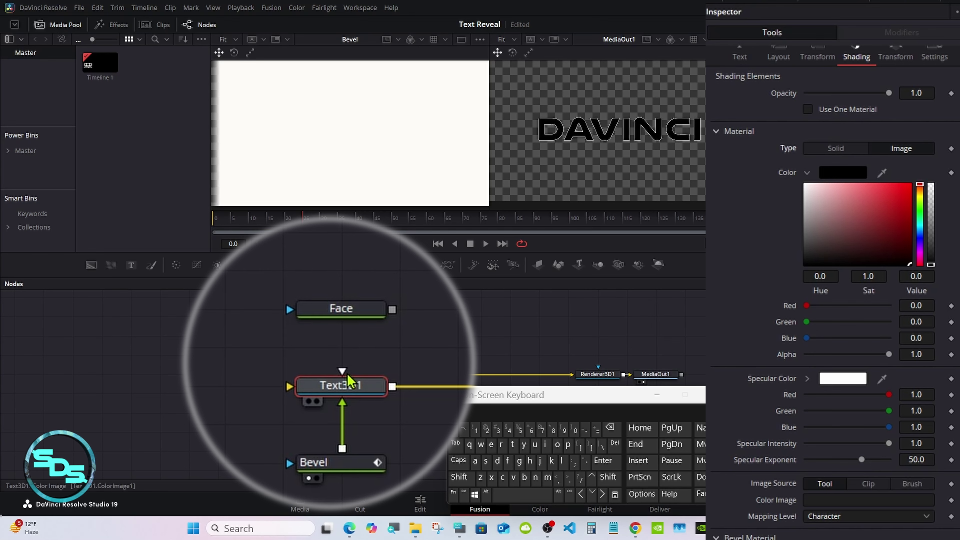
{"action": "left_click_drag", "start_coordinate": [342, 371], "coordinate": [334, 340]}
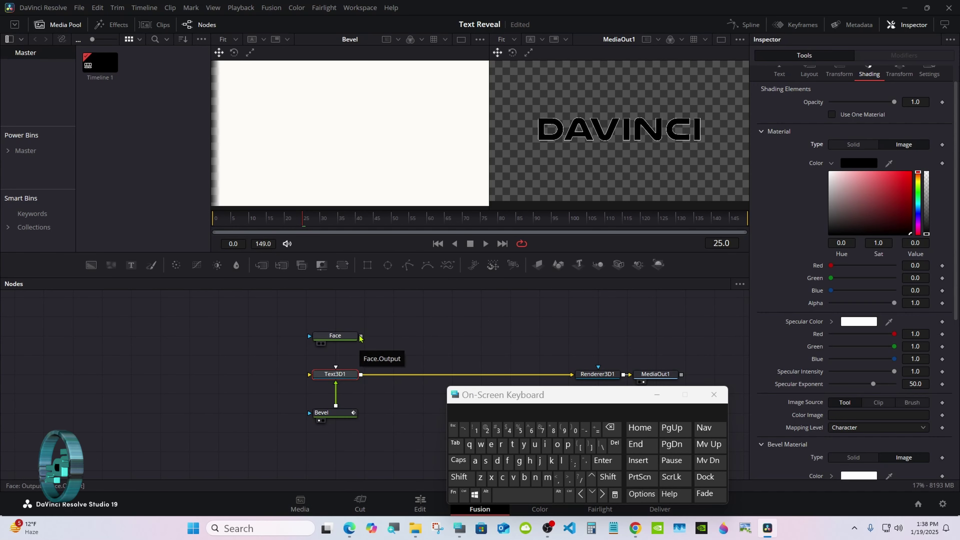
Show the Face node in the first viewer and change it to a Gradient whose starting colour stop has alpha 0.0.
{"action": "left_click", "coordinate": [334, 340]}
{"action": "key", "text": "1"}
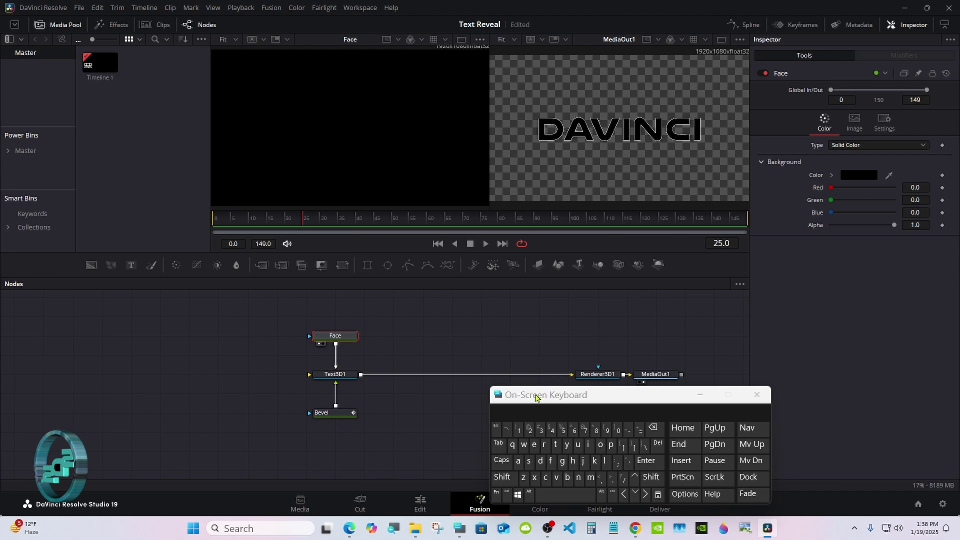
{"action": "left_click_drag", "start_coordinate": [274, 310], "coordinate": [352, 435]}
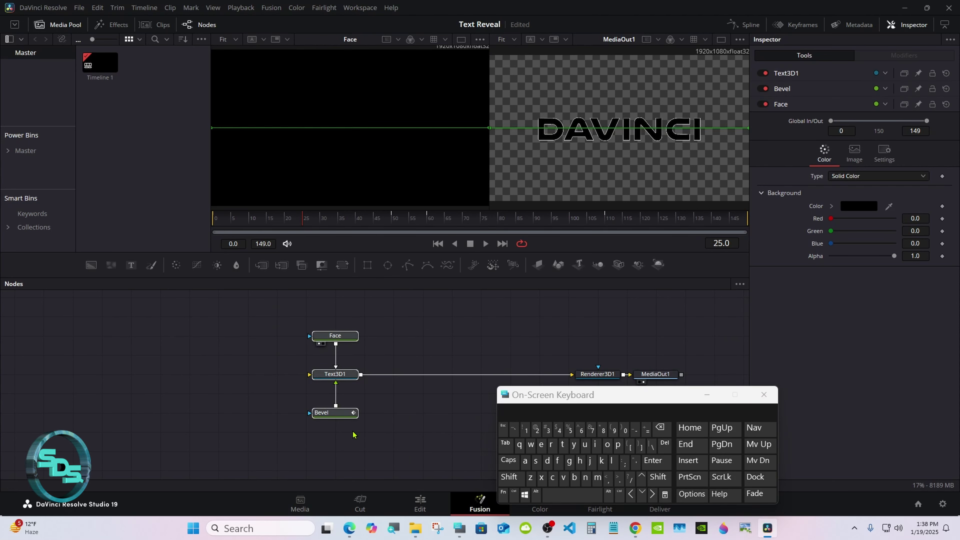
{"action": "left_click", "coordinate": [328, 340]}
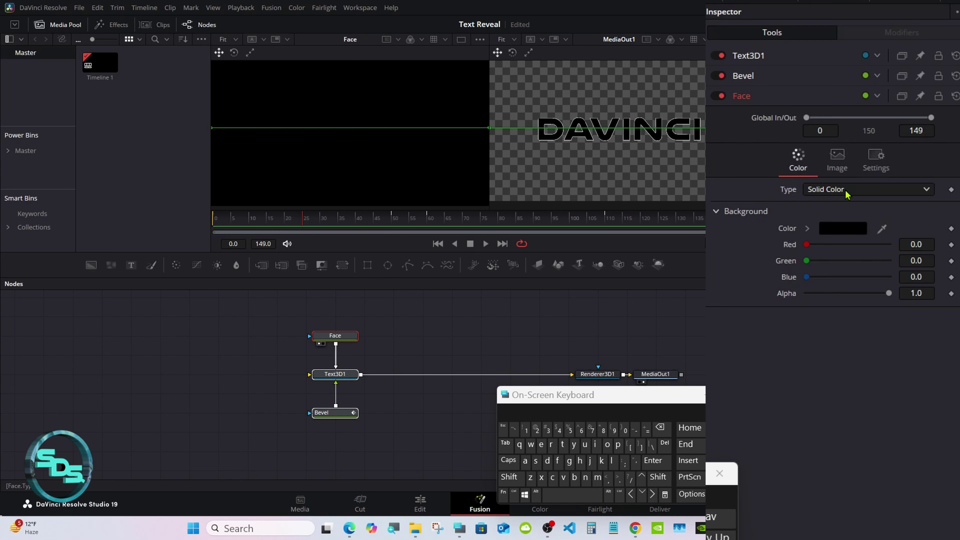
{"action": "left_click", "coordinate": [864, 177]}
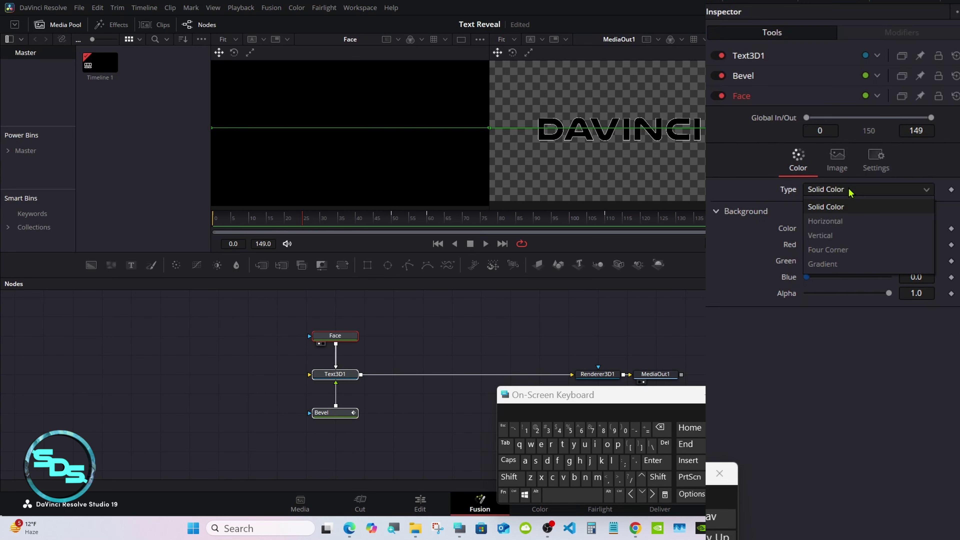
{"action": "left_click", "coordinate": [822, 264]}
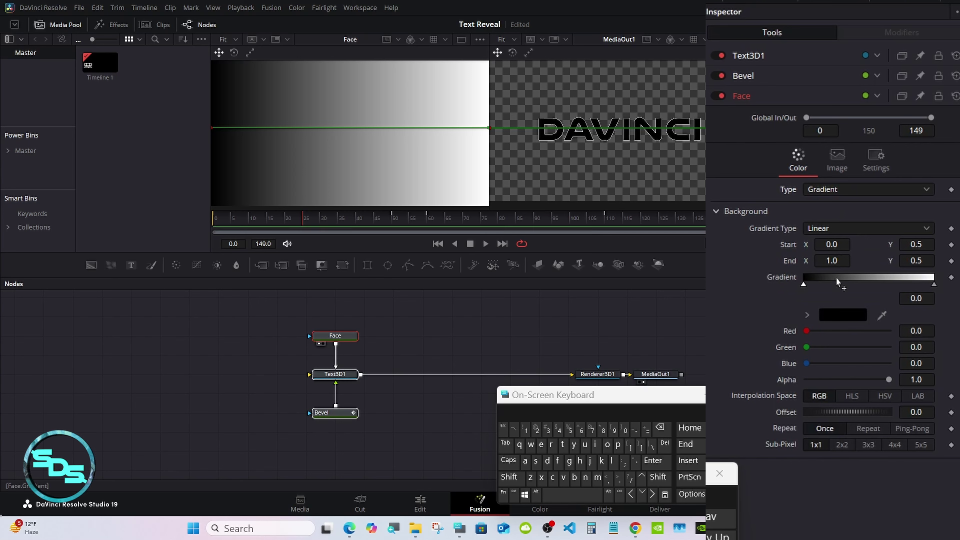
{"action": "left_click_drag", "start_coordinate": [889, 379], "coordinate": [797, 381]}
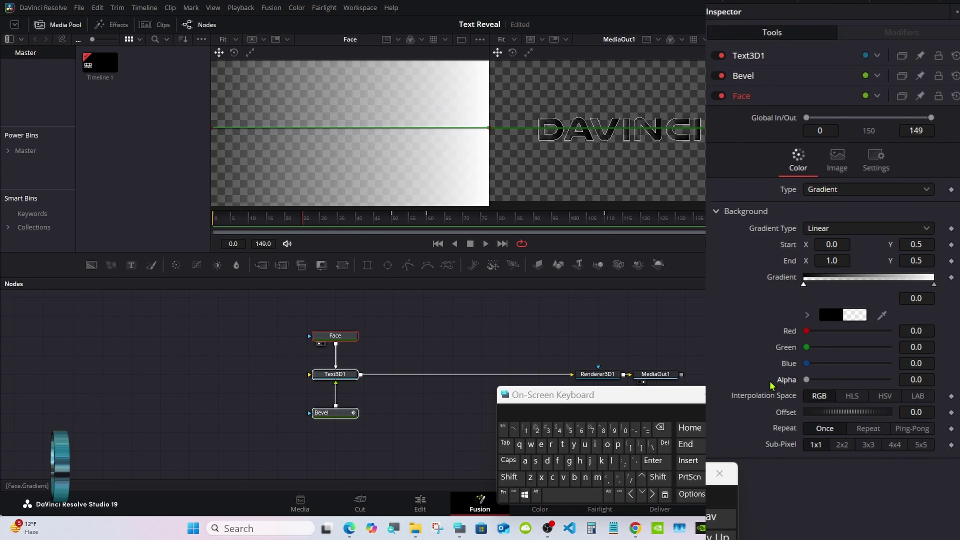
Set the end stop of Face's gradient to the saved dark blue custom colour #0f0f68.
{"action": "left_click", "coordinate": [934, 286]}
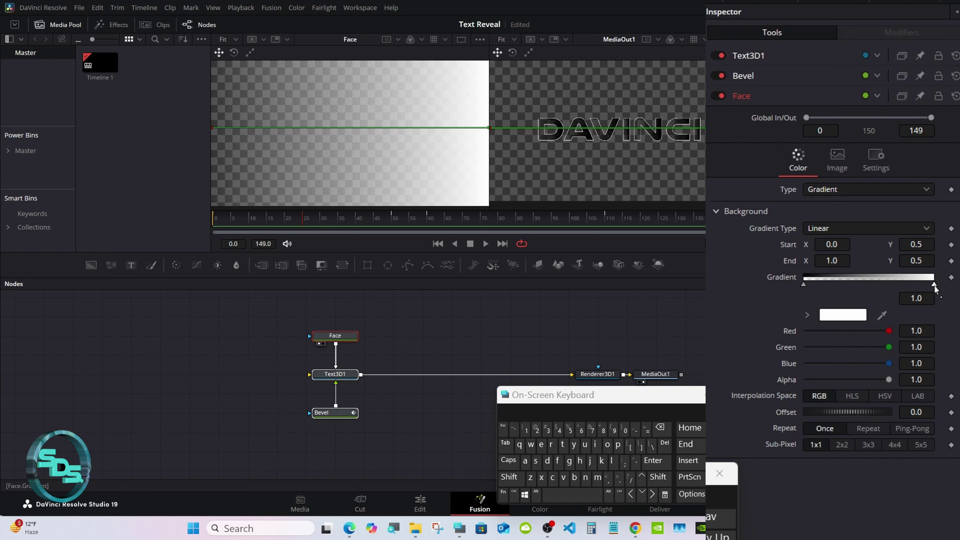
{"action": "left_click", "coordinate": [835, 315]}
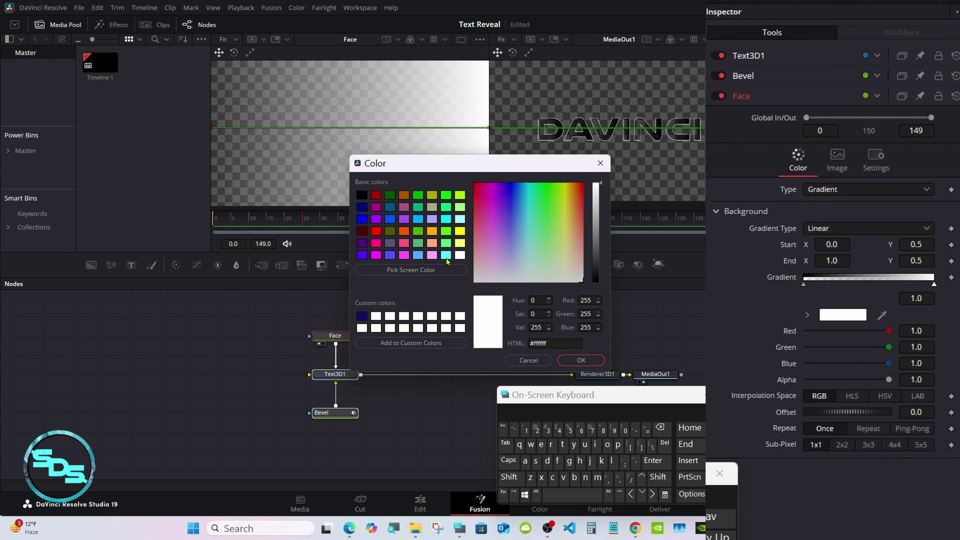
{"action": "left_click", "coordinate": [363, 317]}
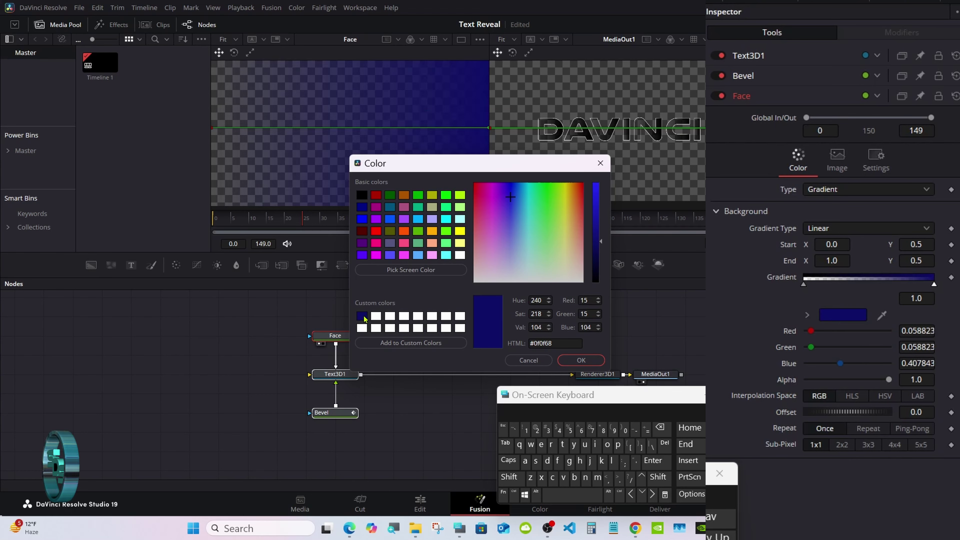
{"action": "left_click", "coordinate": [568, 361]}
Set Text3D1's main material colour to near white, with red 1.0, green 0.988 and blue 0.988.
{"action": "left_click", "coordinate": [351, 373]}
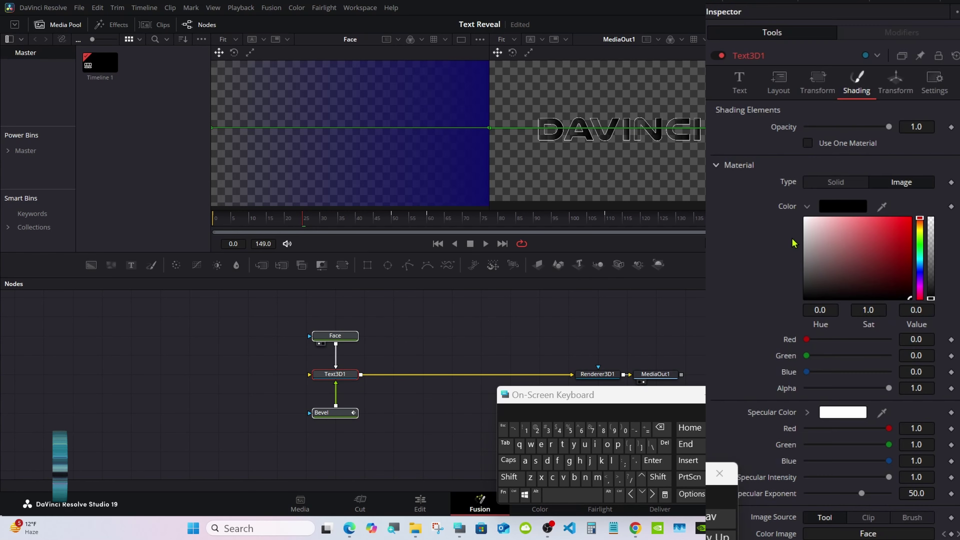
{"action": "left_click", "coordinate": [806, 206]}
{"action": "left_click", "coordinate": [807, 206]}
{"action": "left_click", "coordinate": [805, 217]}
{"action": "left_click", "coordinate": [807, 207]}
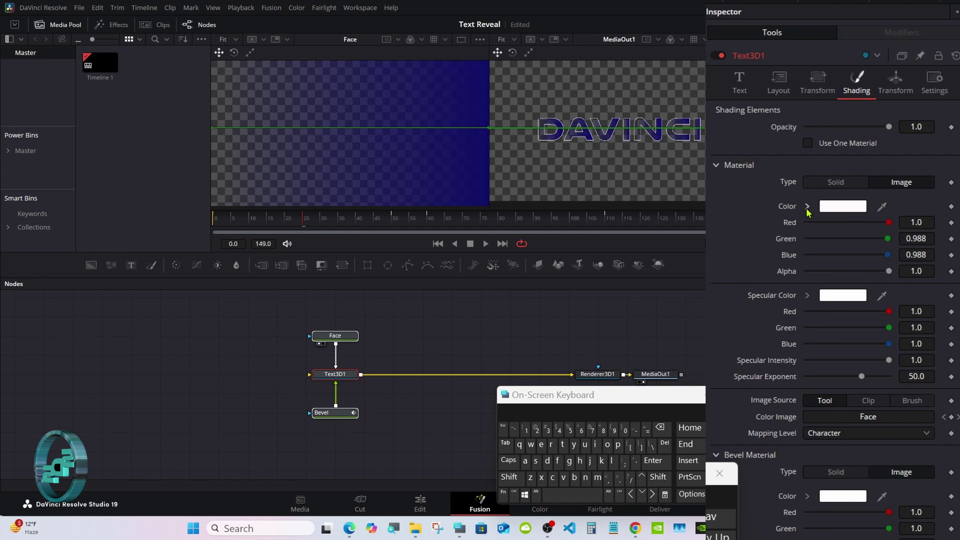
{"action": "left_click", "coordinate": [427, 343]}
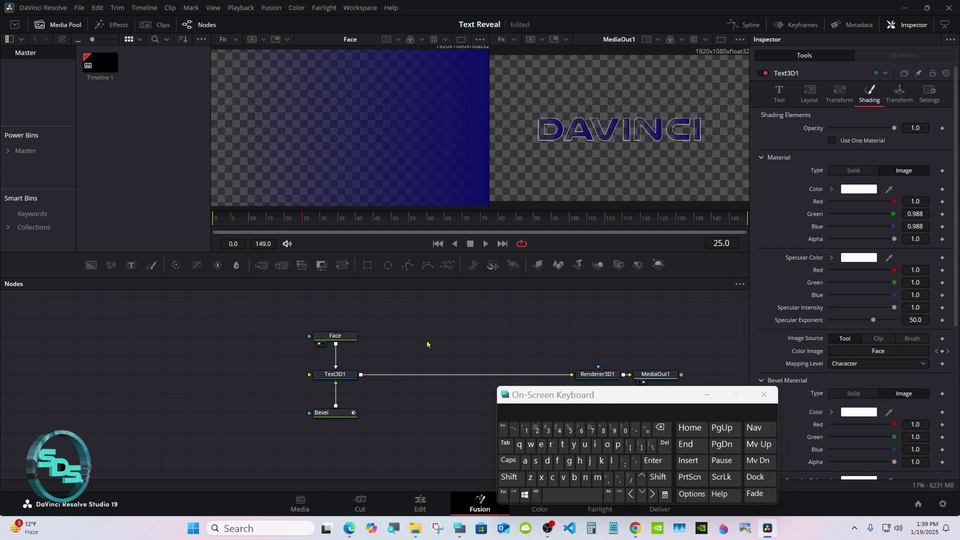
Keyframe the Face node's gradient offset at 1.0 on frame 0.
{"action": "left_click_drag", "start_coordinate": [285, 303], "coordinate": [360, 419]}
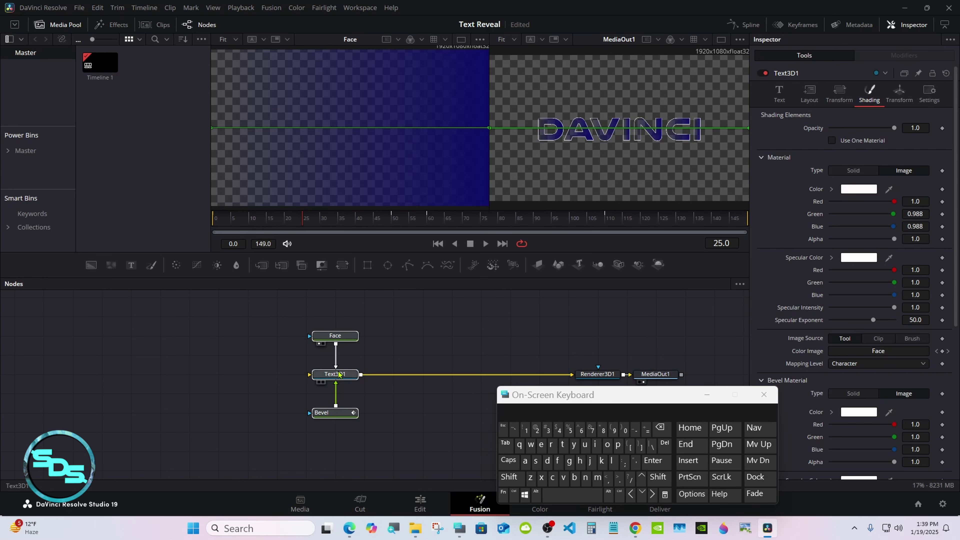
{"action": "left_click", "coordinate": [332, 336]}
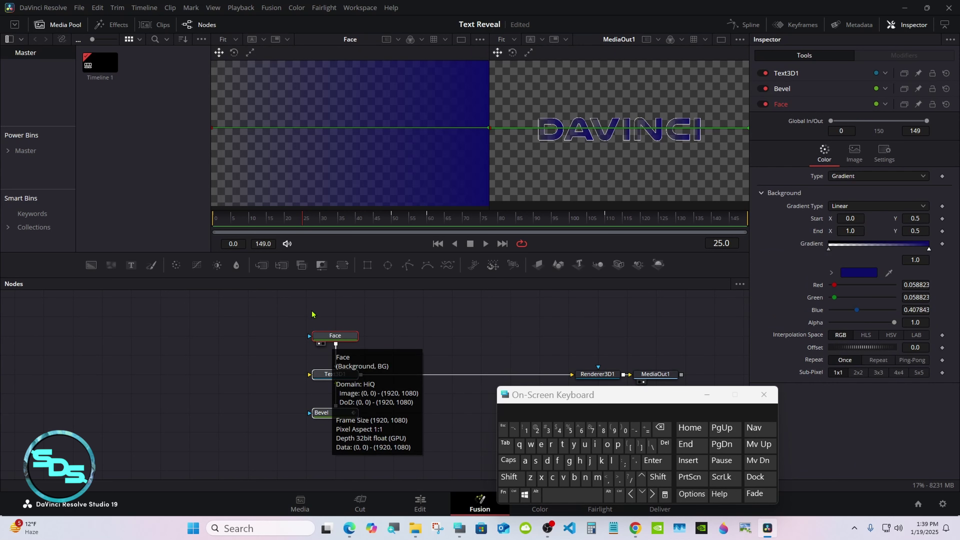
{"action": "left_click_drag", "start_coordinate": [255, 222], "coordinate": [202, 222]}
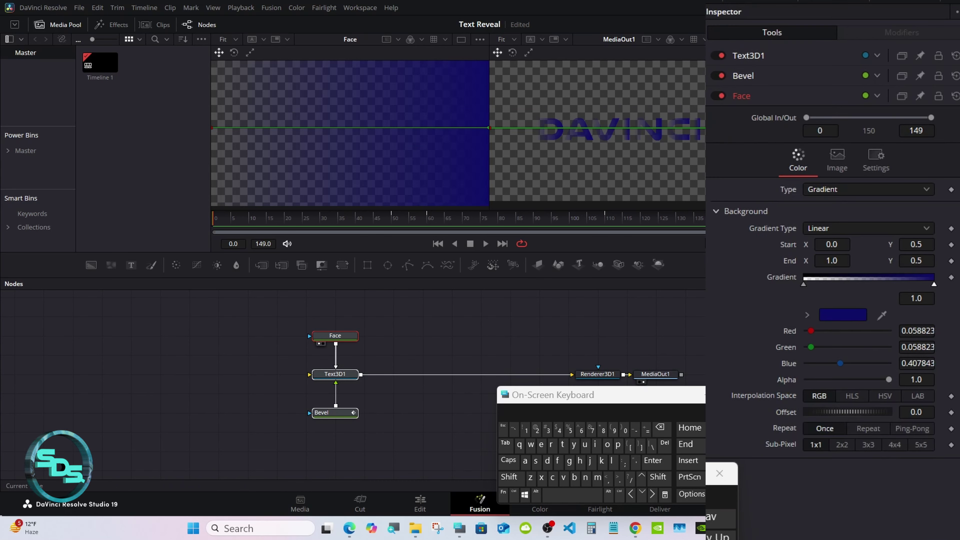
{"action": "mouse_move", "coordinate": [834, 413]}
{"action": "left_mouse_down"}
{"action": "mouse_move", "coordinate": [892, 416]}
{"action": "mouse_move", "coordinate": [834, 417]}
{"action": "left_mouse_up"}
{"action": "left_click", "coordinate": [916, 411]}
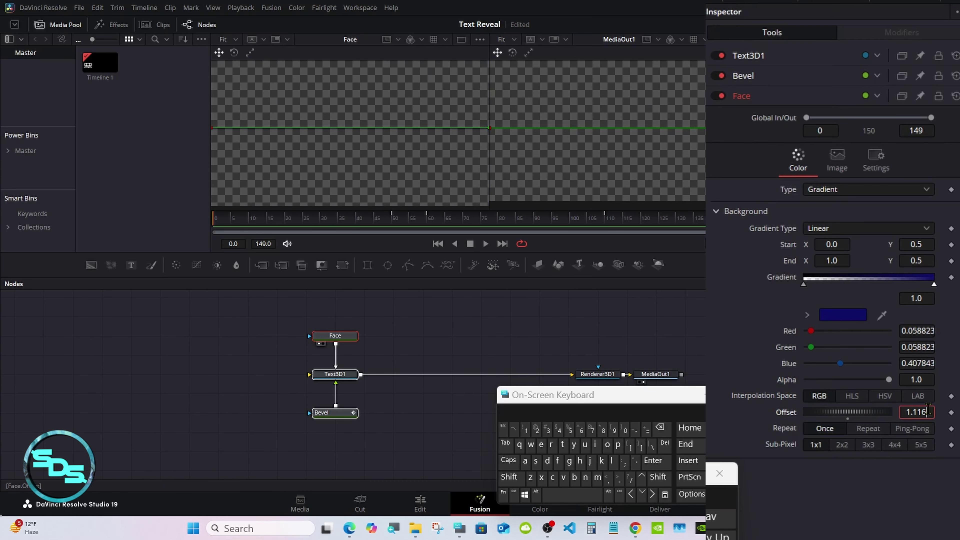
{"action": "left_click", "coordinate": [661, 428]}
{"action": "left_click", "coordinate": [661, 427]}
{"action": "left_click", "coordinate": [660, 427]}
{"action": "type", "text": "0"}
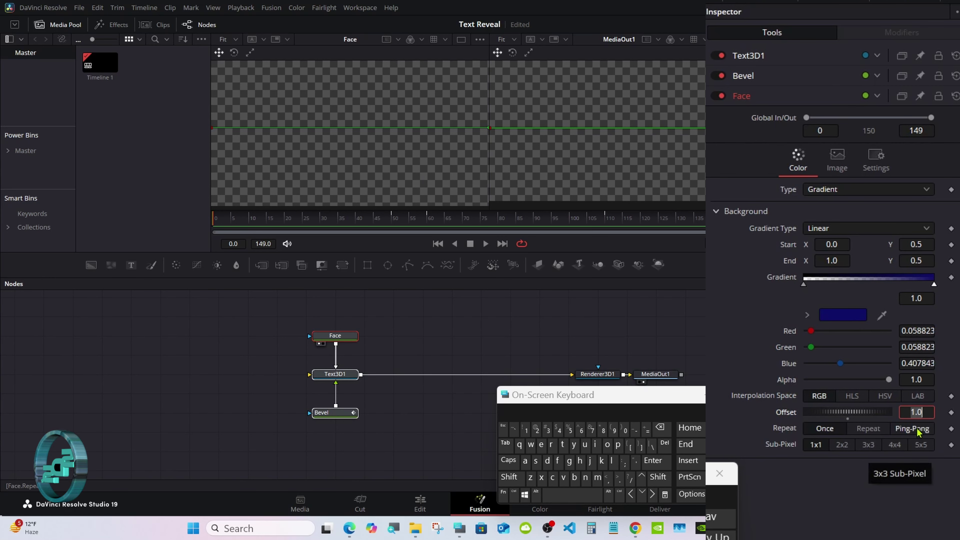
{"action": "left_click", "coordinate": [951, 412]}
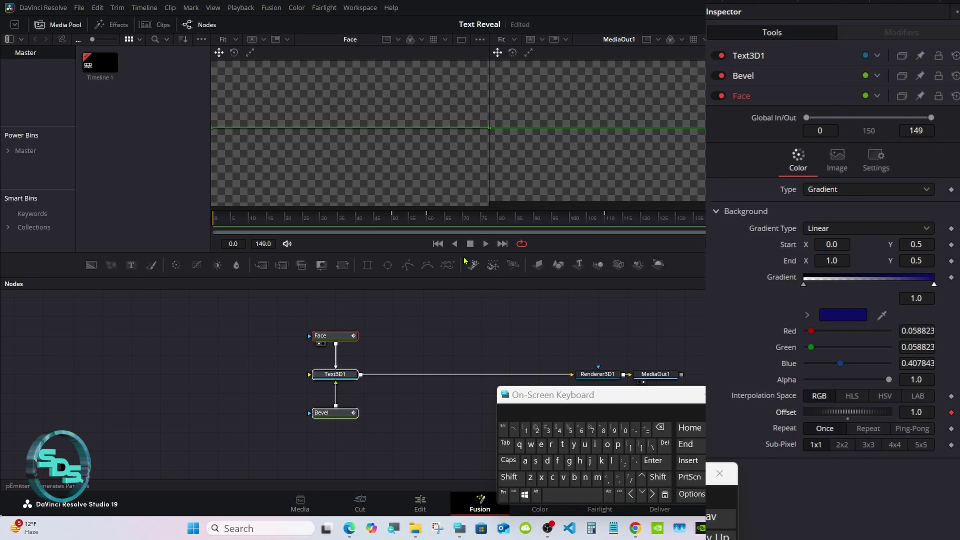
Keyframe the Face node's gradient offset at -1.0 on frame 50.
{"action": "left_click_drag", "start_coordinate": [359, 219], "coordinate": [394, 222]}
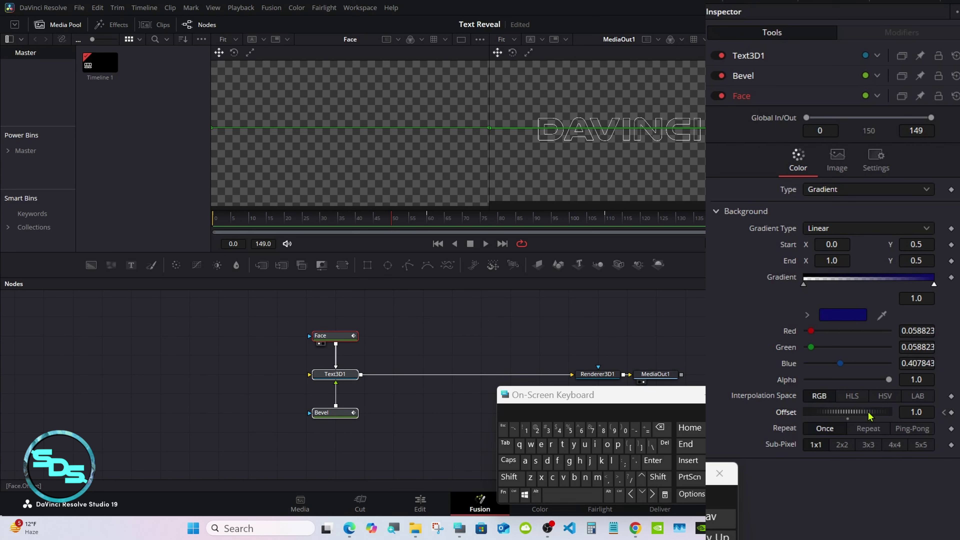
{"action": "left_click_drag", "start_coordinate": [868, 416], "coordinate": [747, 403]}
{"action": "left_click_drag", "start_coordinate": [863, 416], "coordinate": [842, 415]}
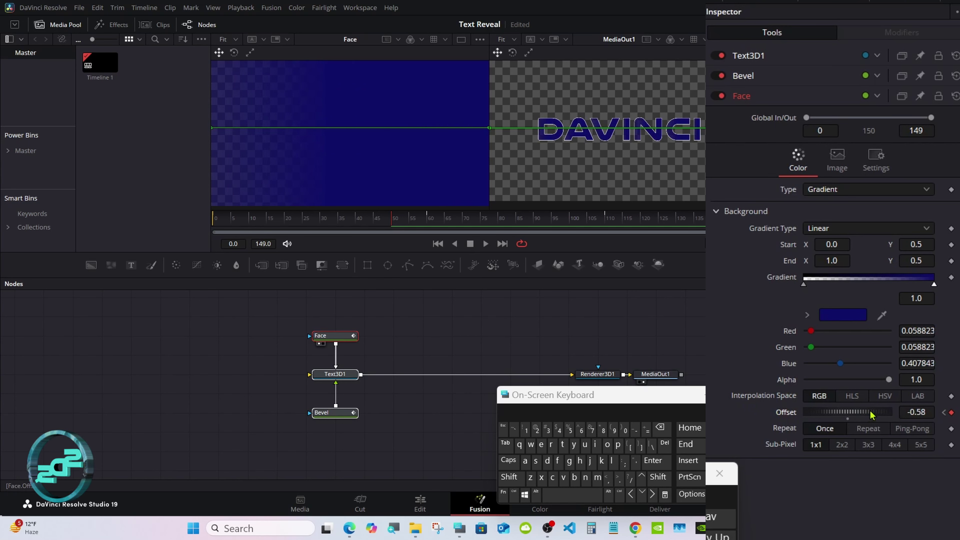
{"action": "left_click", "coordinate": [922, 412]}
{"action": "left_click", "coordinate": [660, 428]}
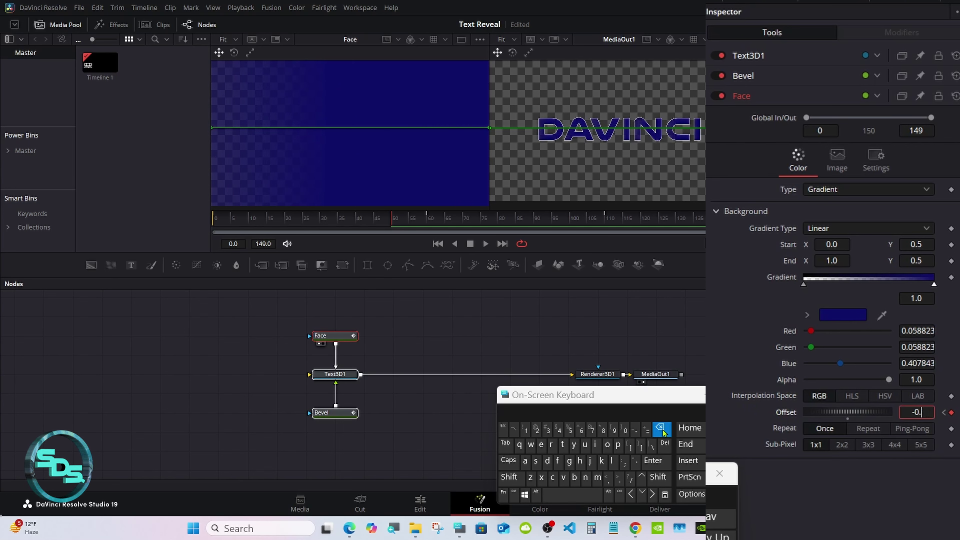
{"action": "left_click", "coordinate": [525, 430]}
{"action": "left_click", "coordinate": [653, 460]}
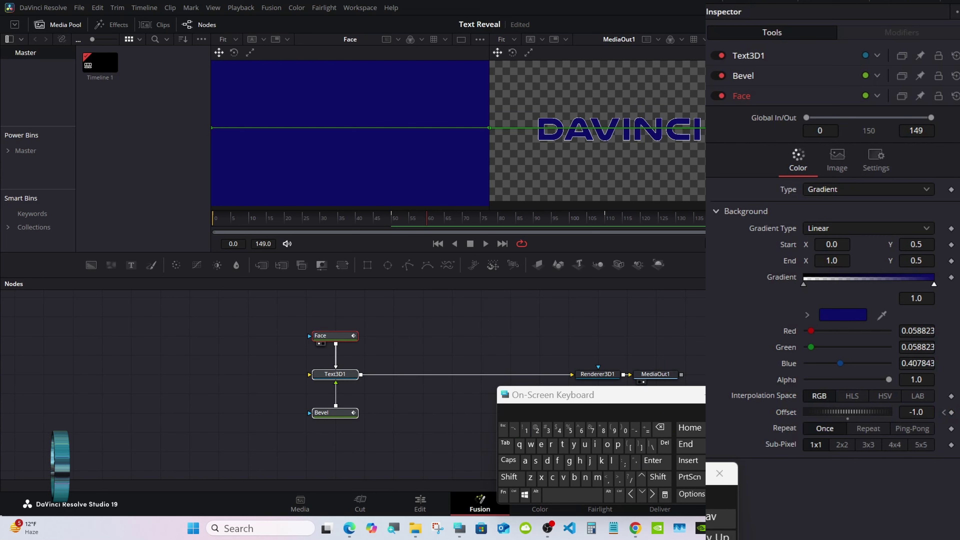
Keyframe Face's gradient offset at -1.0 on frame 60 and at 1.0 on frame 110.
{"action": "left_click", "coordinate": [951, 412]}
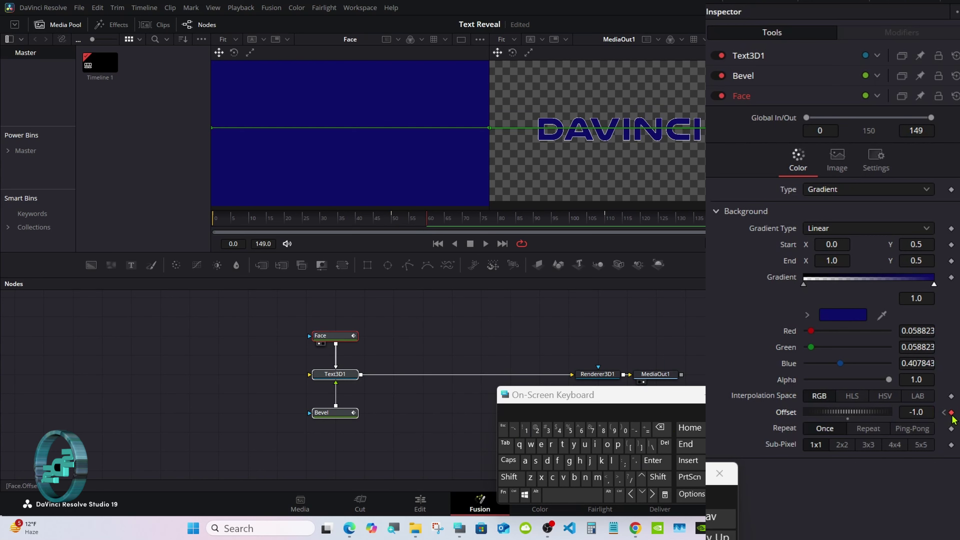
{"action": "left_click_drag", "start_coordinate": [457, 223], "coordinate": [608, 222]}
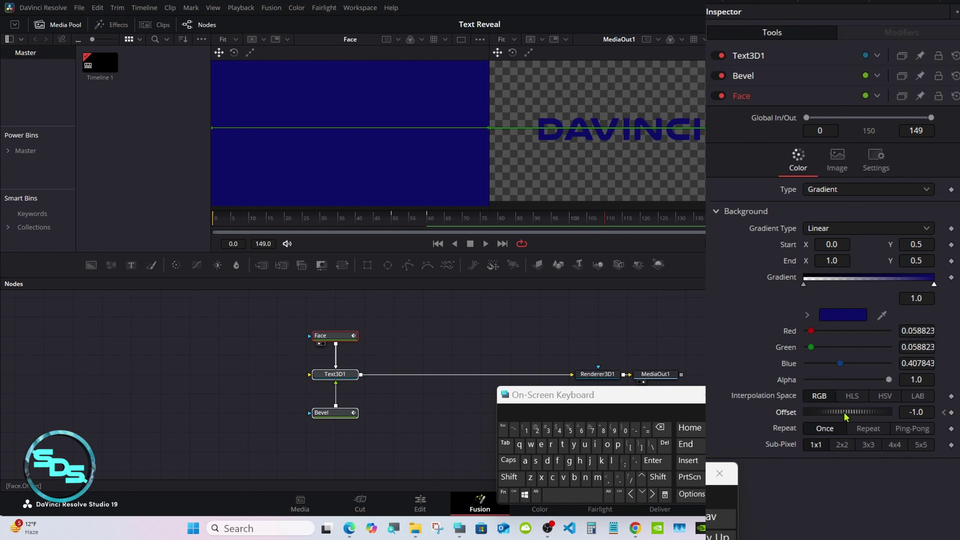
{"action": "left_click_drag", "start_coordinate": [844, 416], "coordinate": [899, 418]}
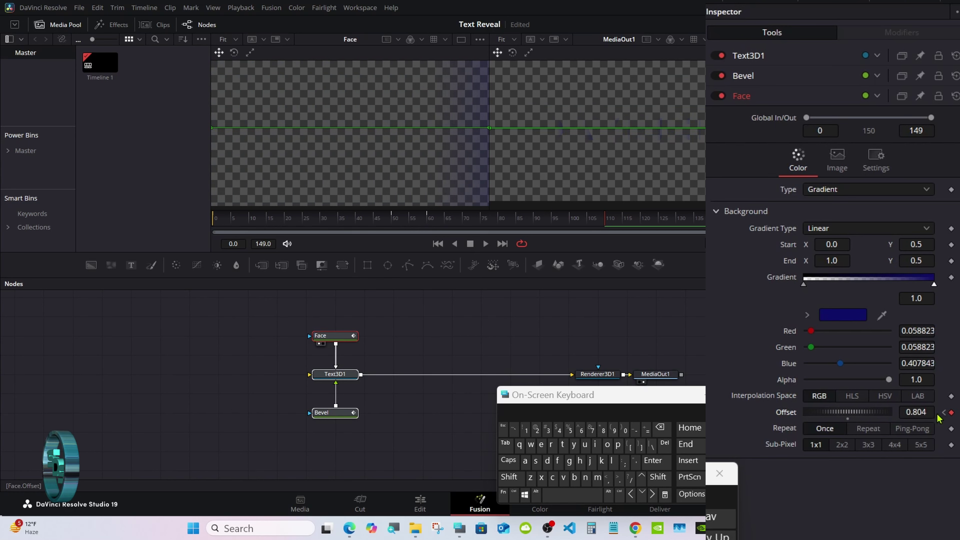
{"action": "left_click", "coordinate": [660, 428]}
{"action": "left_click", "coordinate": [660, 427]}
{"action": "left_click", "coordinate": [659, 428]}
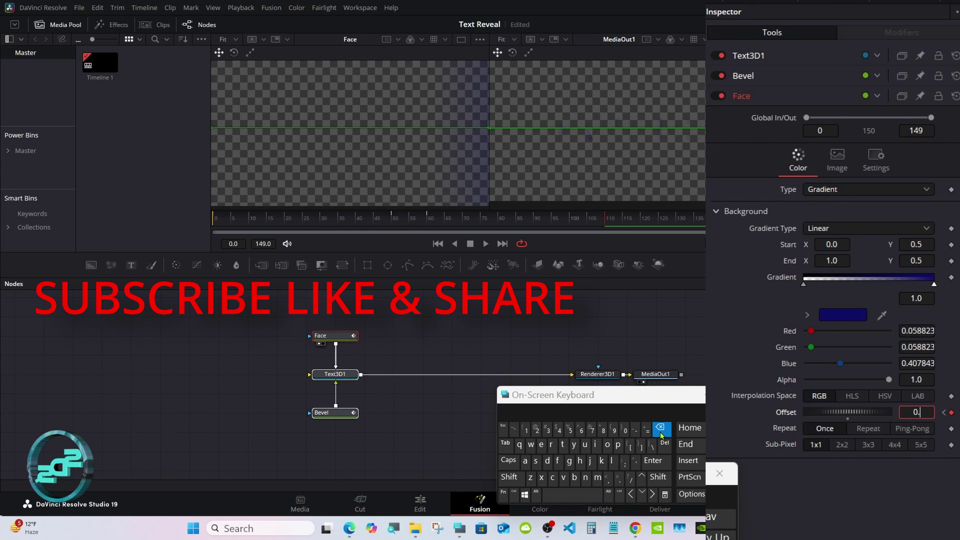
{"action": "left_click", "coordinate": [660, 428]}
{"action": "left_click", "coordinate": [660, 427]}
{"action": "left_click", "coordinate": [522, 435]}
{"action": "left_click", "coordinate": [653, 460]}
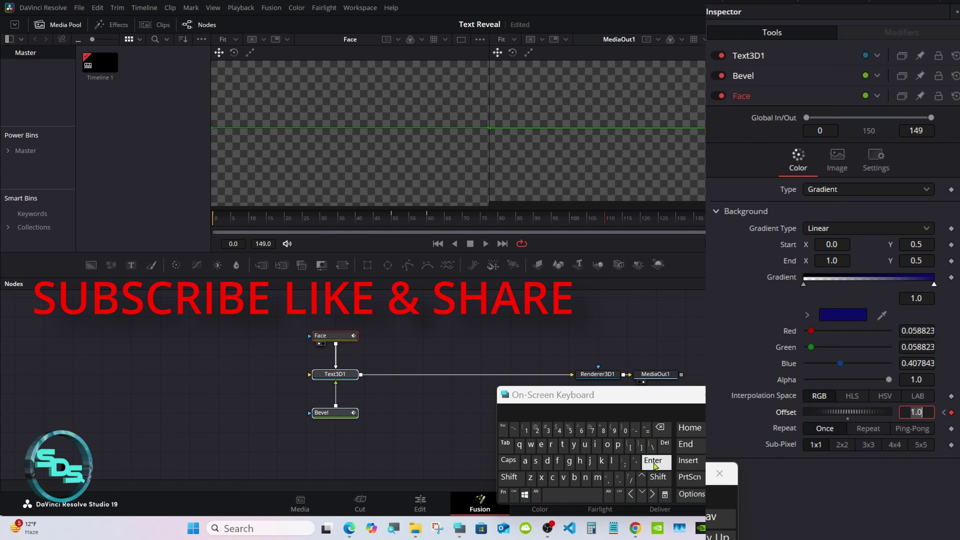
Return to frame 60 and set the mapping level of Text3D1's main material to Word.
{"action": "mouse_move", "coordinate": [422, 227]}
{"action": "left_mouse_down"}
{"action": "mouse_move", "coordinate": [230, 216]}
{"action": "mouse_move", "coordinate": [562, 216]}
{"action": "mouse_move", "coordinate": [431, 218]}
{"action": "left_mouse_up"}
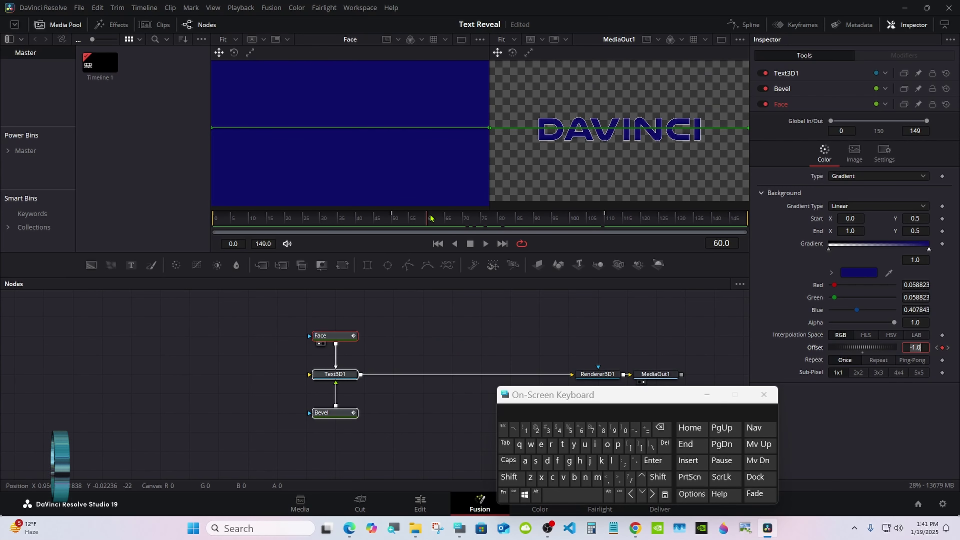
{"action": "left_click", "coordinate": [420, 336]}
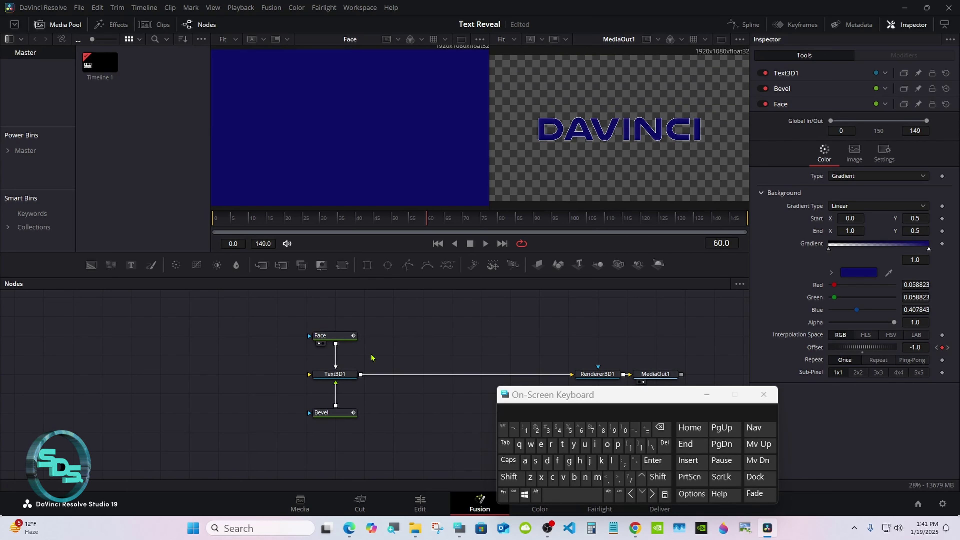
{"action": "left_click", "coordinate": [335, 374]}
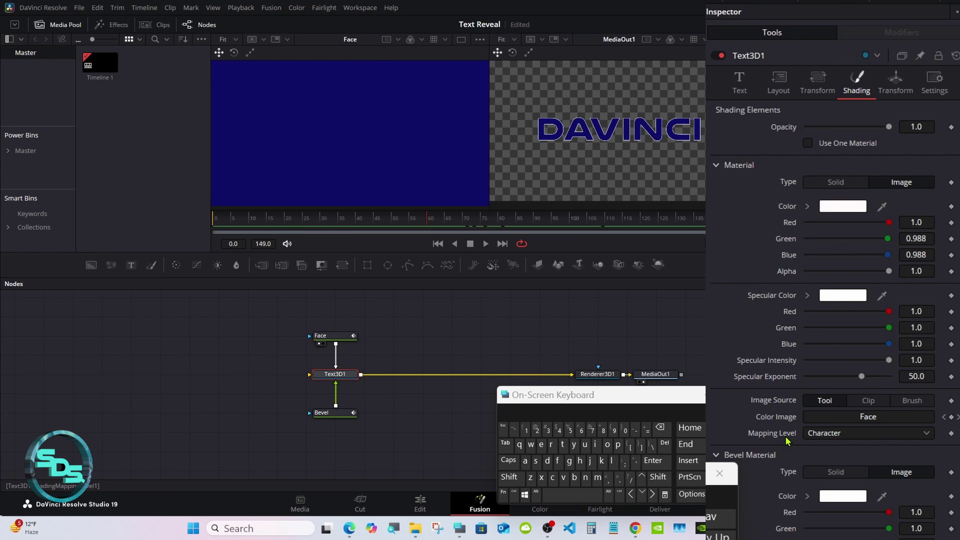
{"action": "left_click", "coordinate": [846, 433]}
{"action": "left_click", "coordinate": [851, 456]}
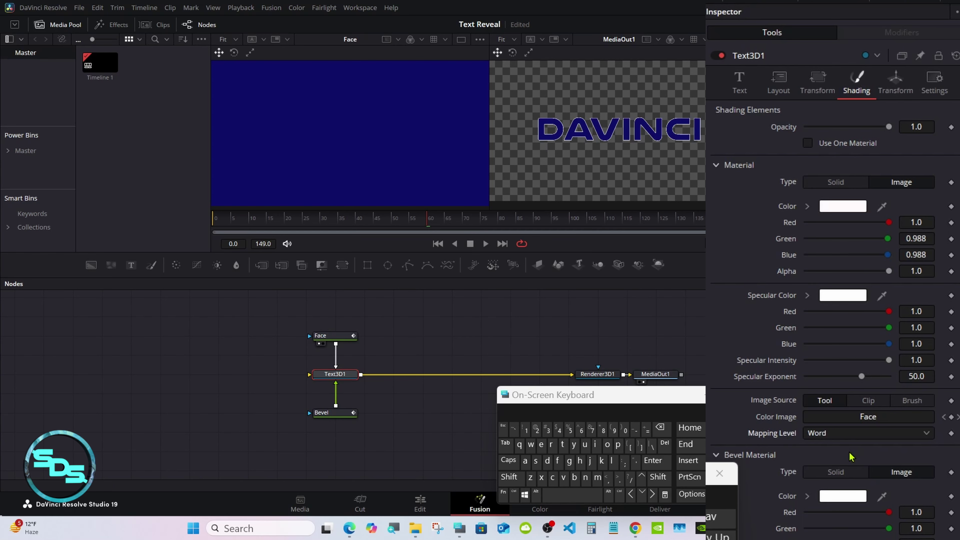
Move the Renderer3D1 and MediaOut1 nodes closer to Text3D1, leaving a gap between the two.
{"action": "left_click_drag", "start_coordinate": [551, 395], "coordinate": [689, 268]}
{"action": "left_click_drag", "start_coordinate": [590, 377], "coordinate": [504, 377]}
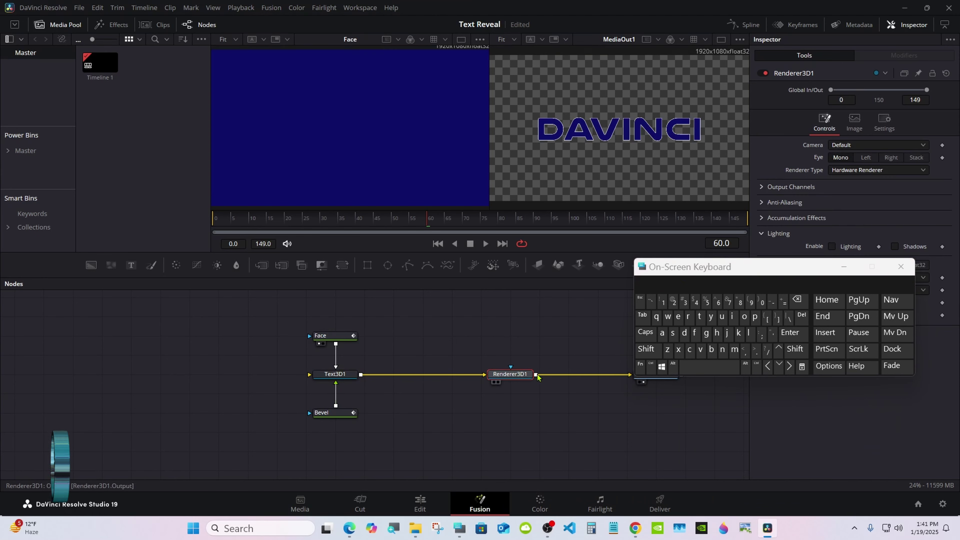
{"action": "left_click_drag", "start_coordinate": [662, 284], "coordinate": [662, 273]}
{"action": "left_click_drag", "start_coordinate": [657, 382], "coordinate": [600, 382]}
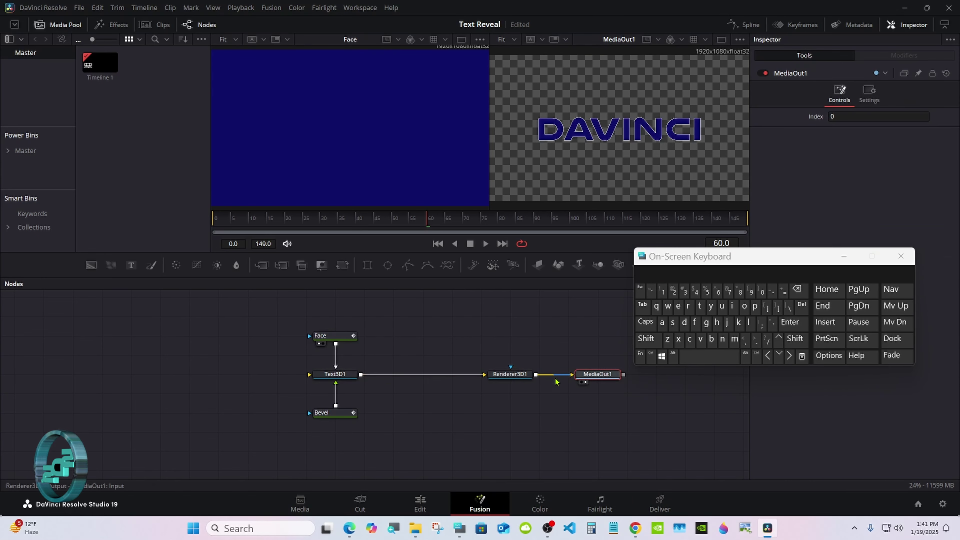
{"action": "left_click_drag", "start_coordinate": [519, 378], "coordinate": [489, 378]}
Insert a Keyframe Stretcher node between Renderer3D1 and MediaOut1.
{"action": "left_click", "coordinate": [646, 338]}
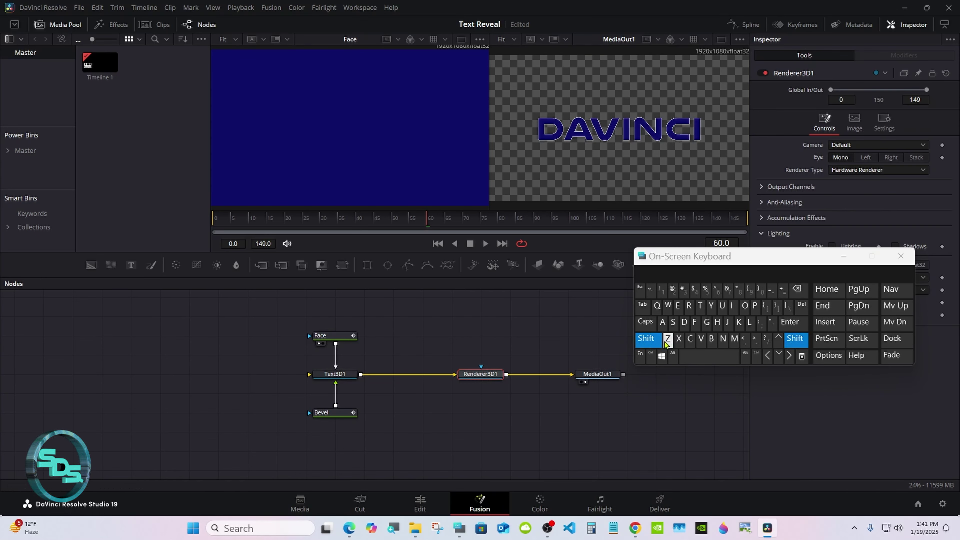
{"action": "left_click", "coordinate": [701, 356]}
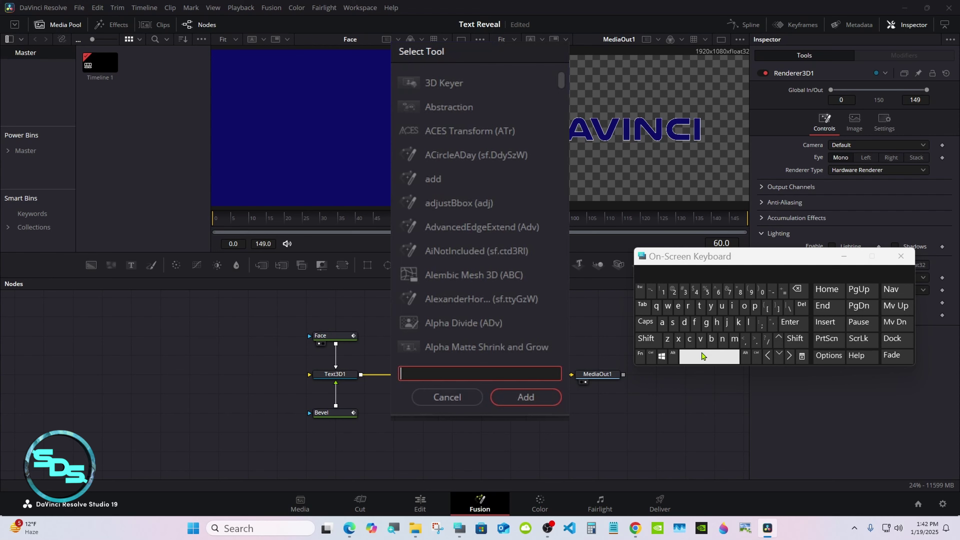
{"action": "left_click", "coordinate": [738, 322]}
{"action": "left_click", "coordinate": [678, 306]}
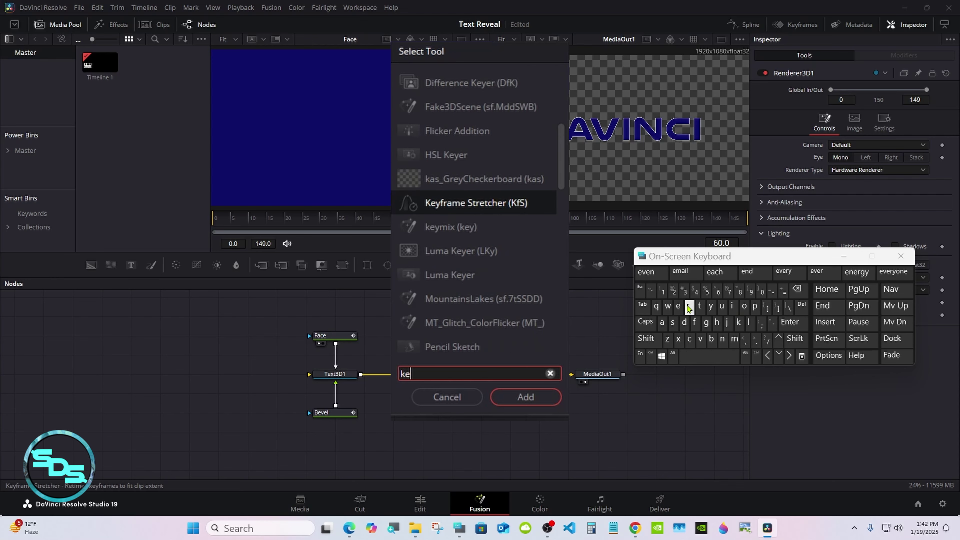
{"action": "left_click", "coordinate": [492, 202]}
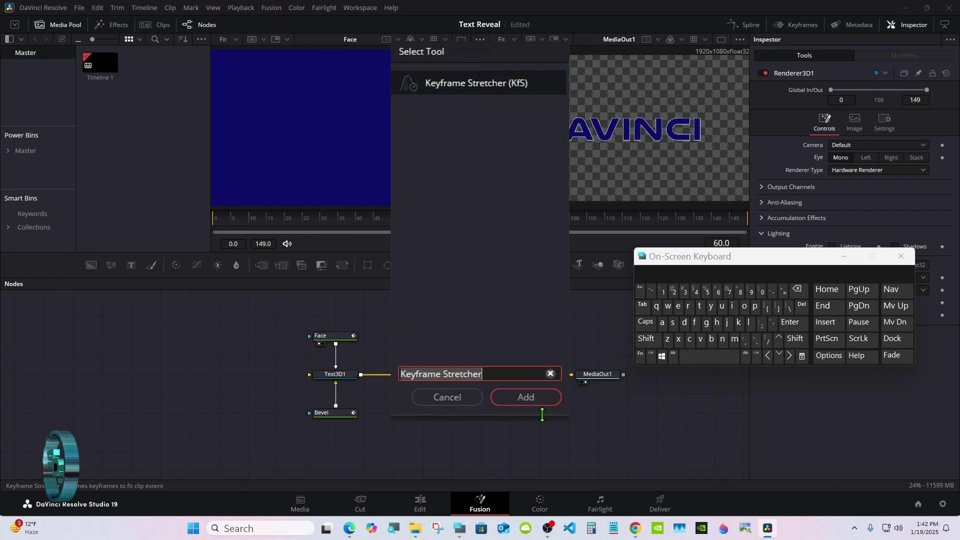
{"action": "left_click", "coordinate": [536, 397]}
Set the Keyframe Stretcher's Stretch Start to 50.
{"action": "left_click_drag", "start_coordinate": [675, 261], "coordinate": [688, 315]}
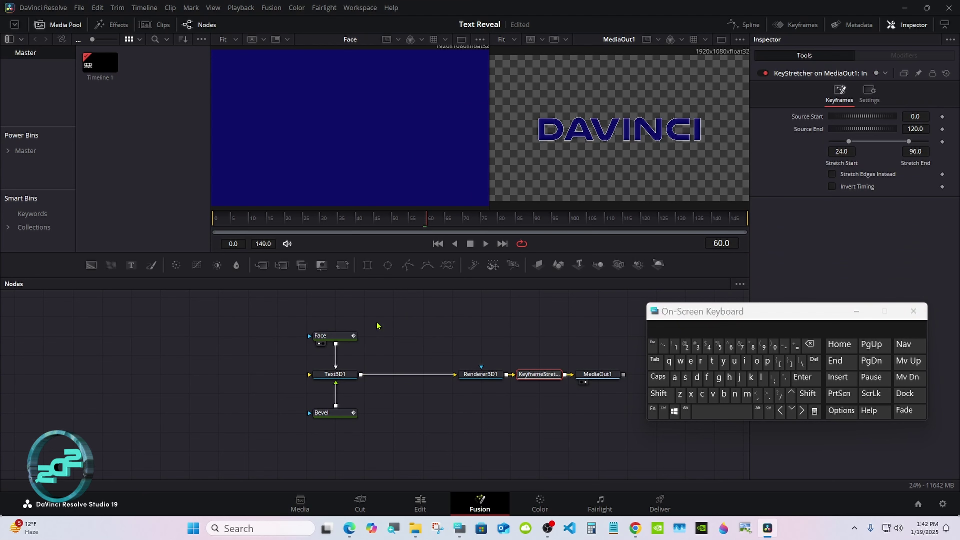
{"action": "left_click", "coordinate": [336, 336]}
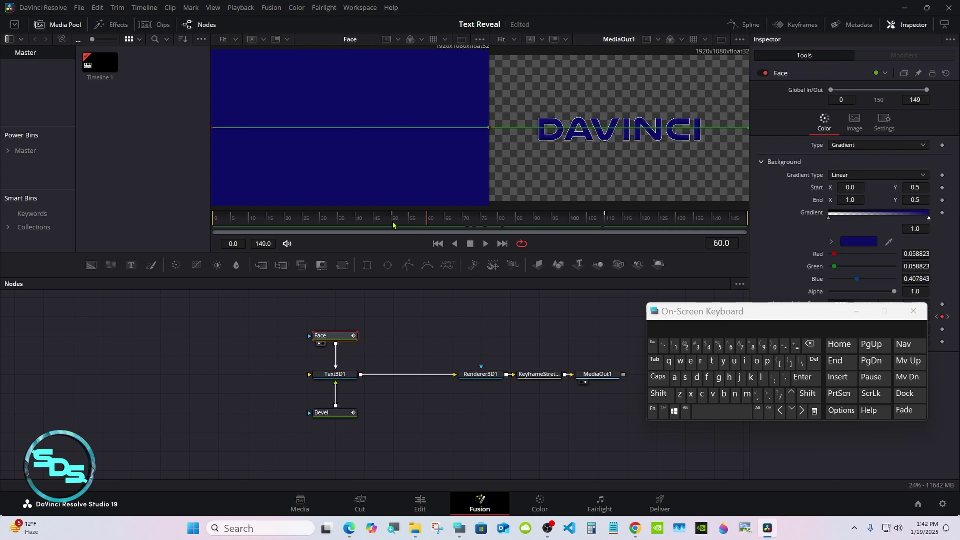
{"action": "left_click", "coordinate": [537, 375]}
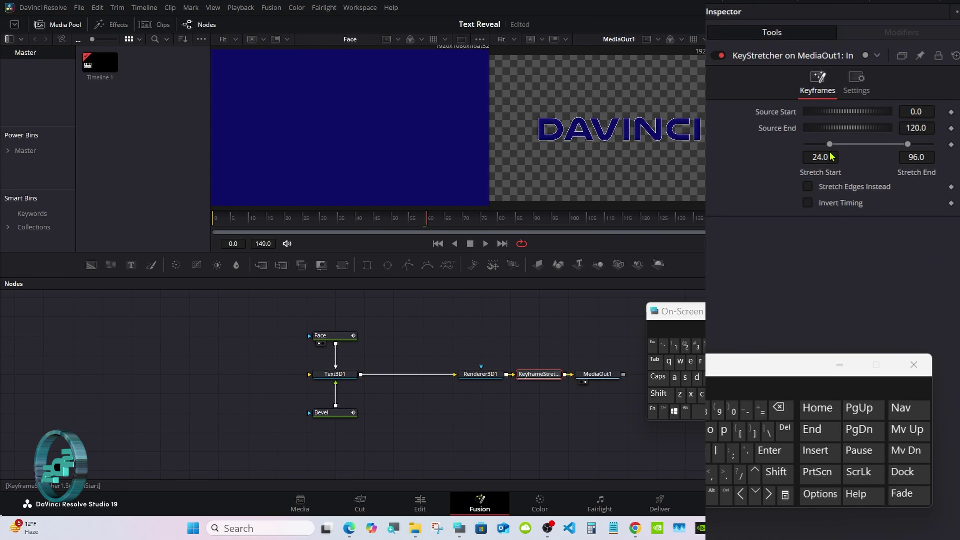
{"action": "left_click", "coordinate": [829, 156]}
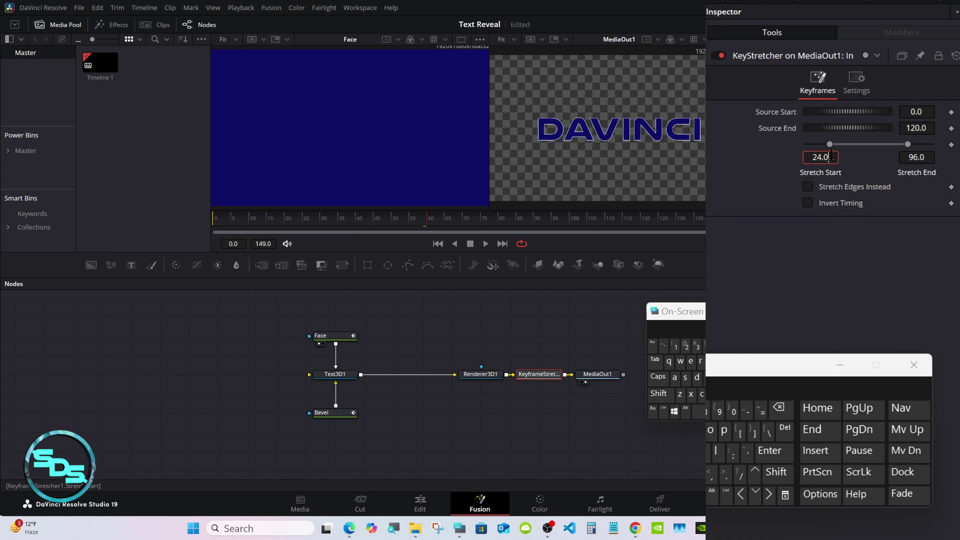
{"action": "left_click", "coordinate": [778, 408]}
{"action": "left_click", "coordinate": [778, 407]}
{"action": "left_click", "coordinate": [778, 408]}
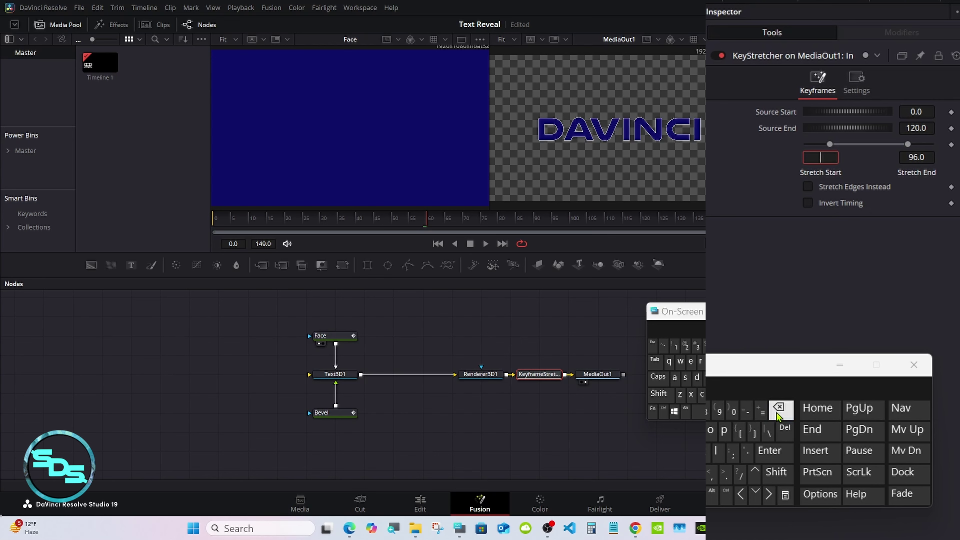
{"action": "left_click", "coordinate": [778, 407]}
{"action": "type", "text": "5"}
{"action": "left_click", "coordinate": [733, 409]}
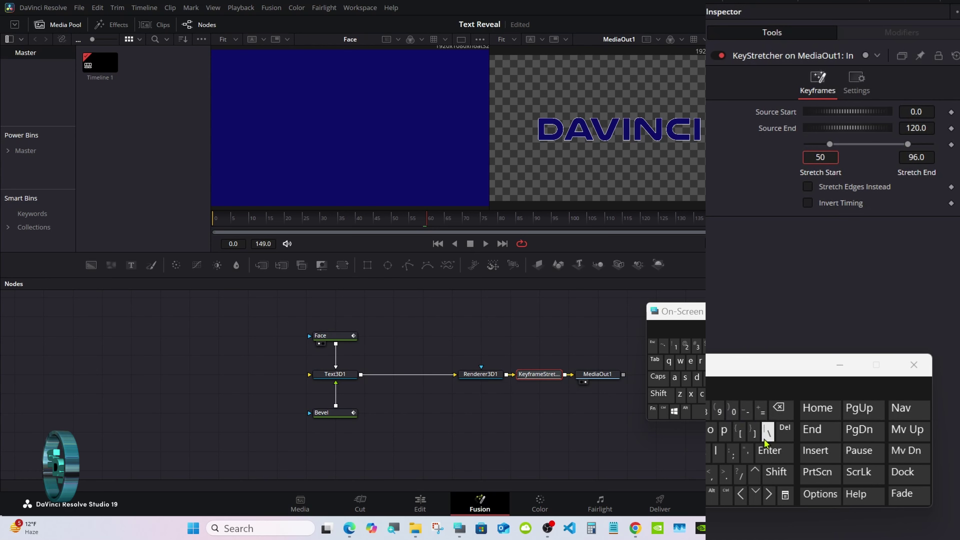
{"action": "left_click", "coordinate": [769, 451]}
Set the Keyframe Stretcher's Stretch End to 60.
{"action": "type", "text": "6"}
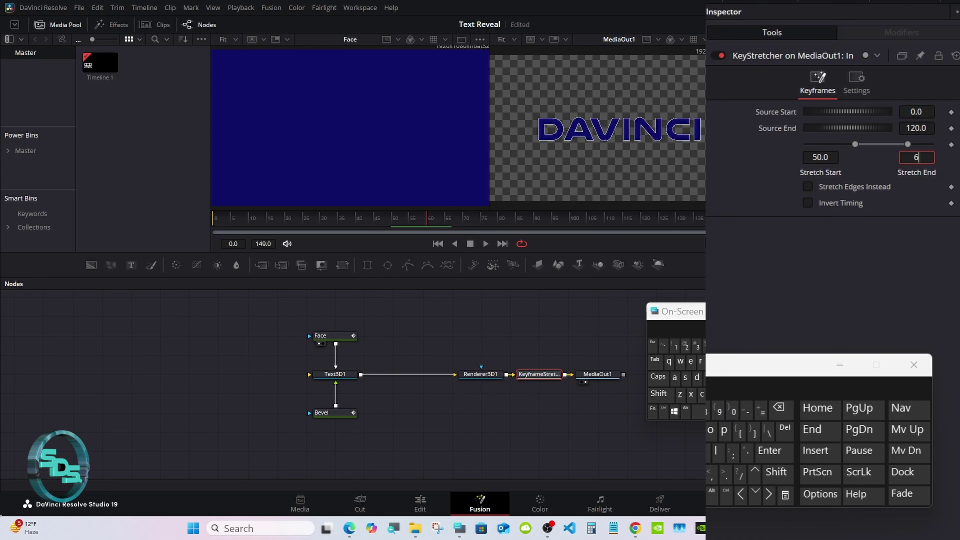
{"action": "left_click", "coordinate": [734, 409]}
{"action": "left_click", "coordinate": [769, 450]}
Turn off the checker underlay for the MediaOut1 view and show MediaOut1 in a single viewer.
{"action": "left_click_drag", "start_coordinate": [410, 218], "coordinate": [591, 221]}
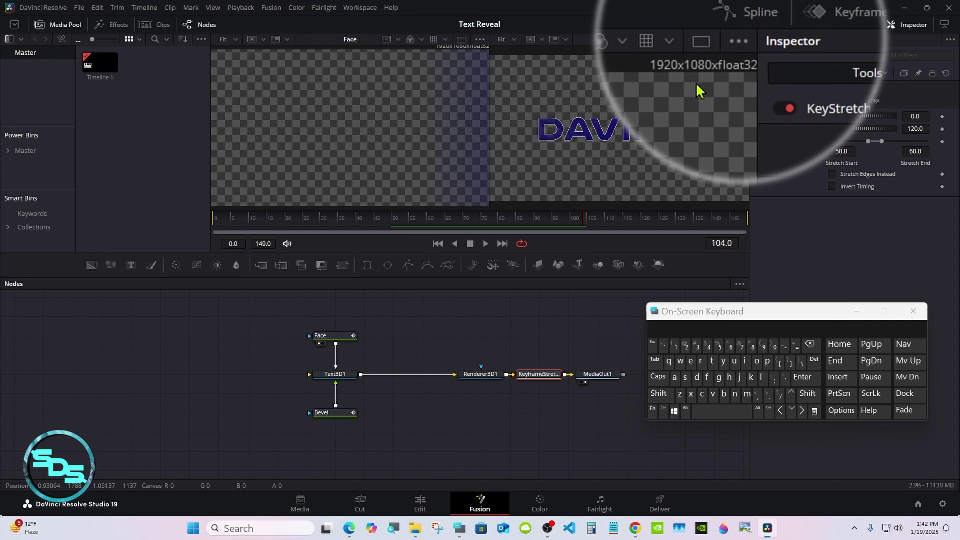
{"action": "left_click", "coordinate": [736, 40]}
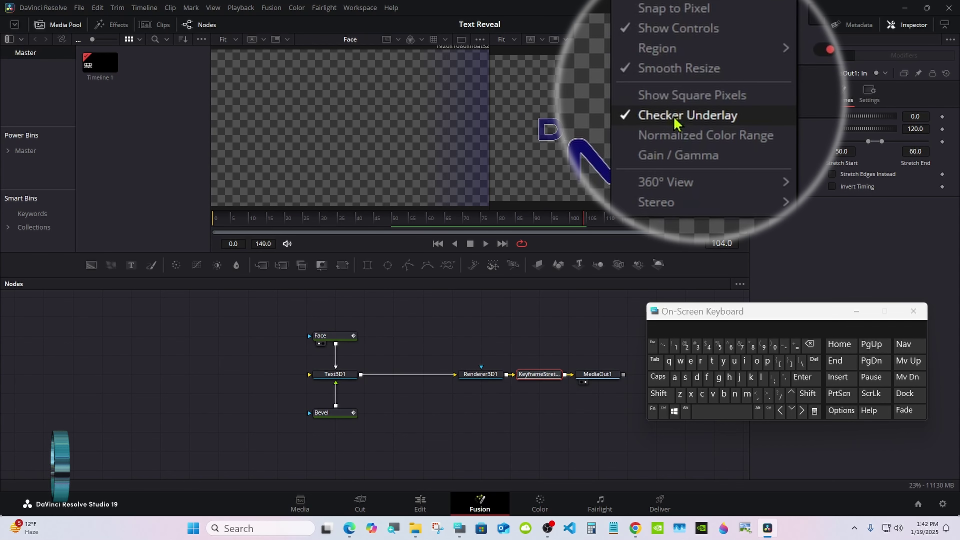
{"action": "left_click", "coordinate": [683, 128]}
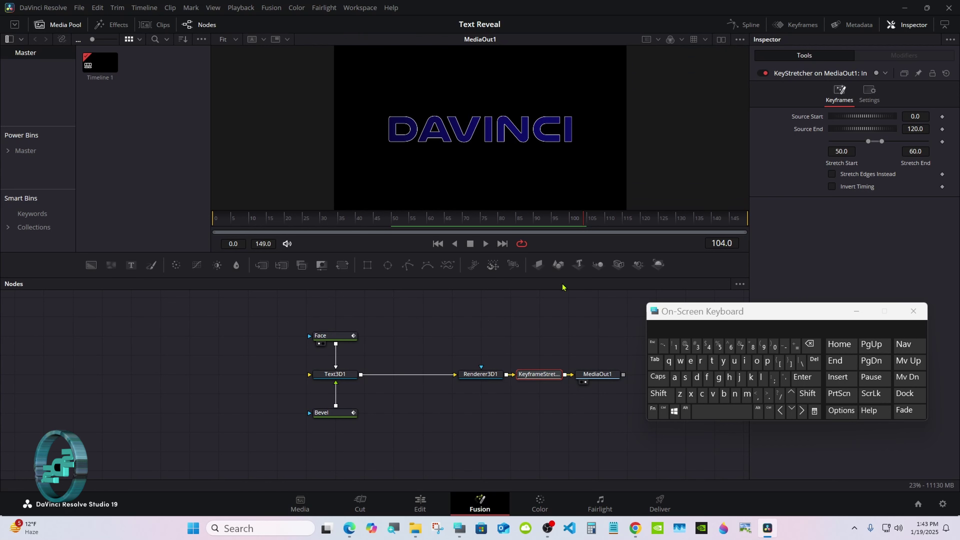
Scrub through the composition to preview how the DAVINCI text reveals and disappears.
{"action": "left_click_drag", "start_coordinate": [500, 219], "coordinate": [715, 218]}
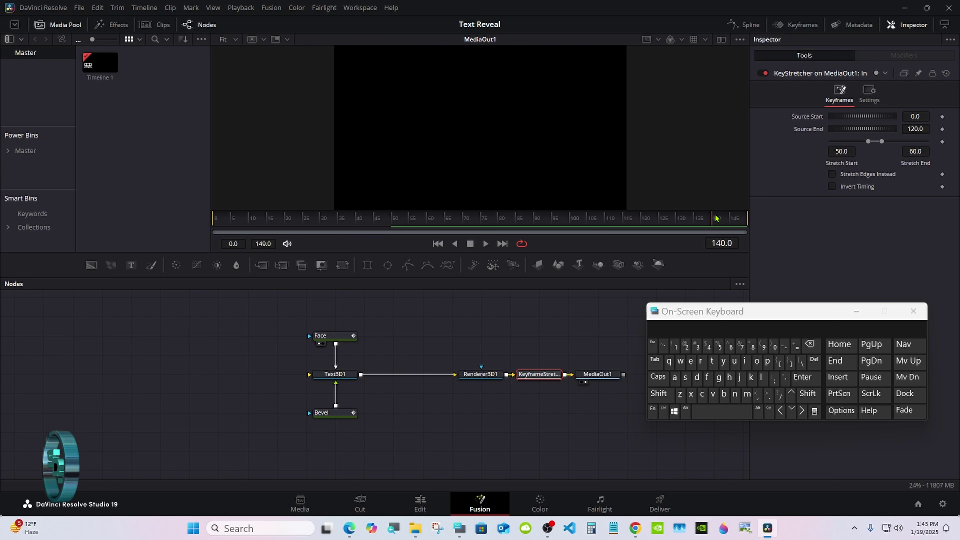
{"action": "left_click_drag", "start_coordinate": [715, 219], "coordinate": [680, 219]}
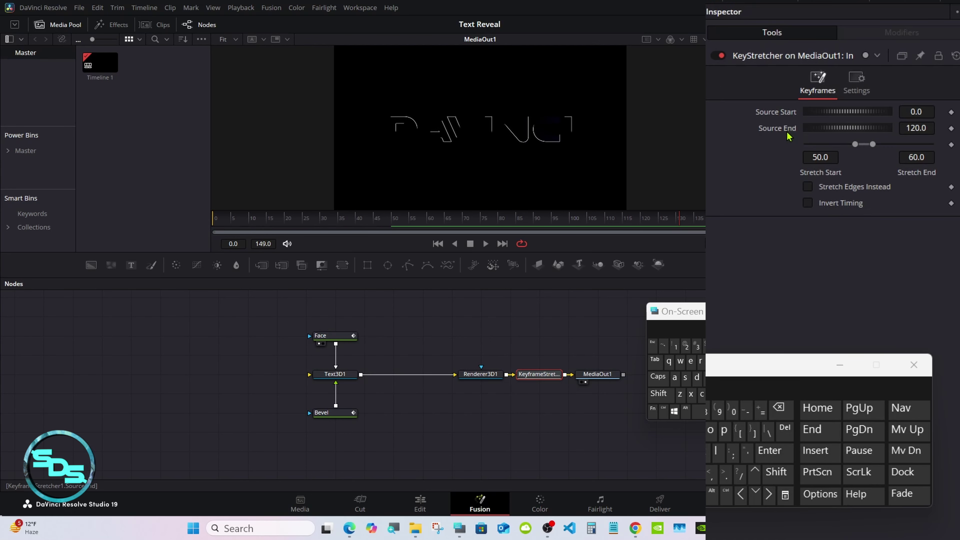
{"action": "left_click", "coordinate": [552, 222]}
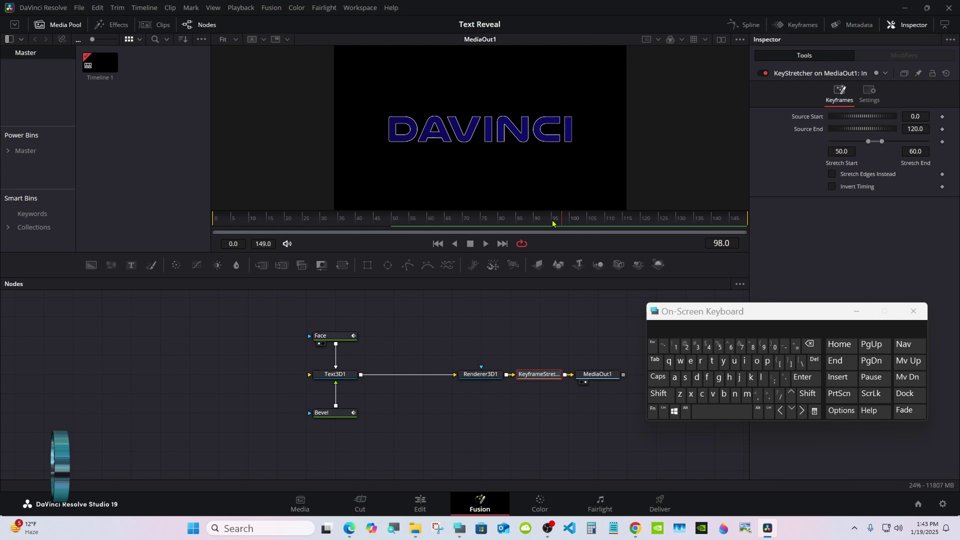
On the Edit page, extend the Fusion Composition clip to 00:00:09:27 and play it from the start.
{"action": "left_click", "coordinate": [856, 310]}
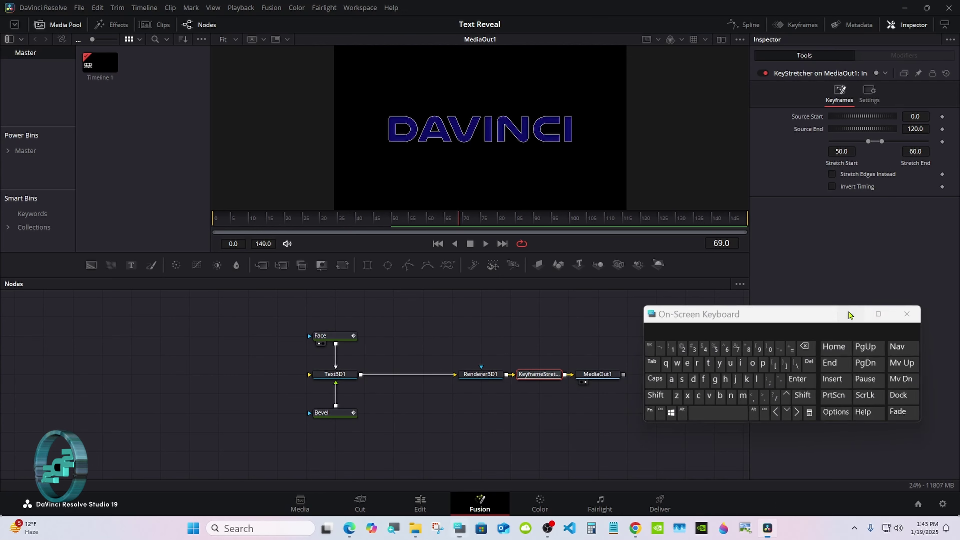
{"action": "left_click", "coordinate": [420, 503]}
{"action": "left_click", "coordinate": [335, 405]}
{"action": "key", "text": "Home"}
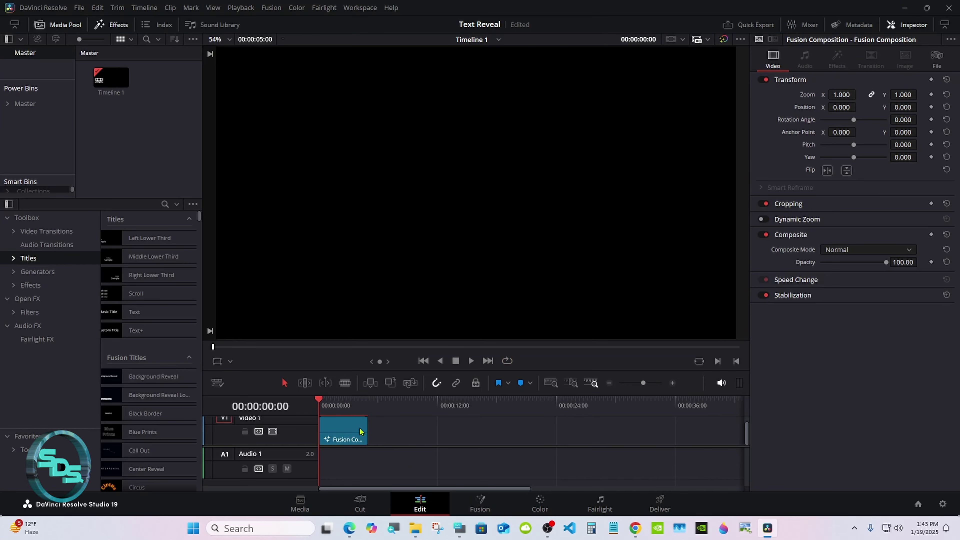
{"action": "left_click", "coordinate": [672, 383]}
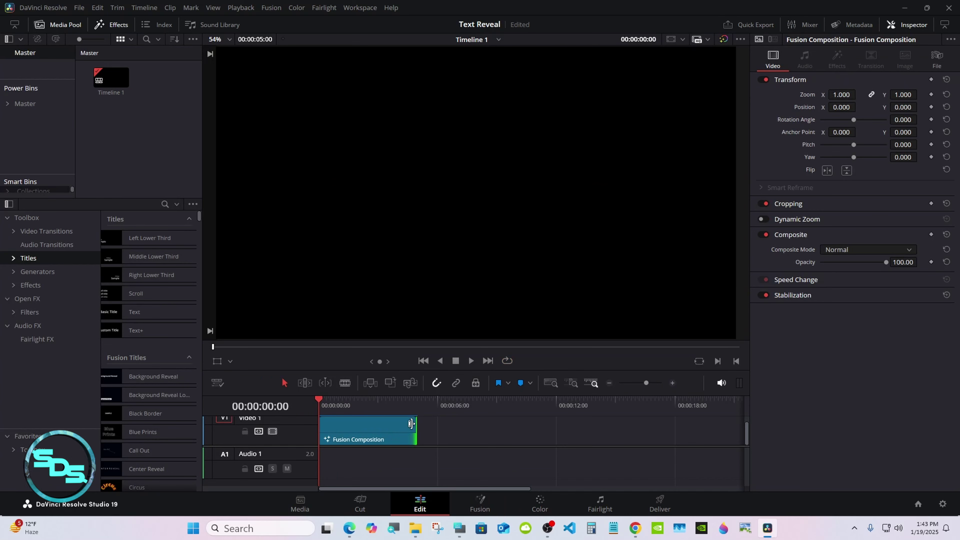
{"action": "left_click_drag", "start_coordinate": [417, 424], "coordinate": [508, 424]}
{"action": "left_click", "coordinate": [470, 361]}
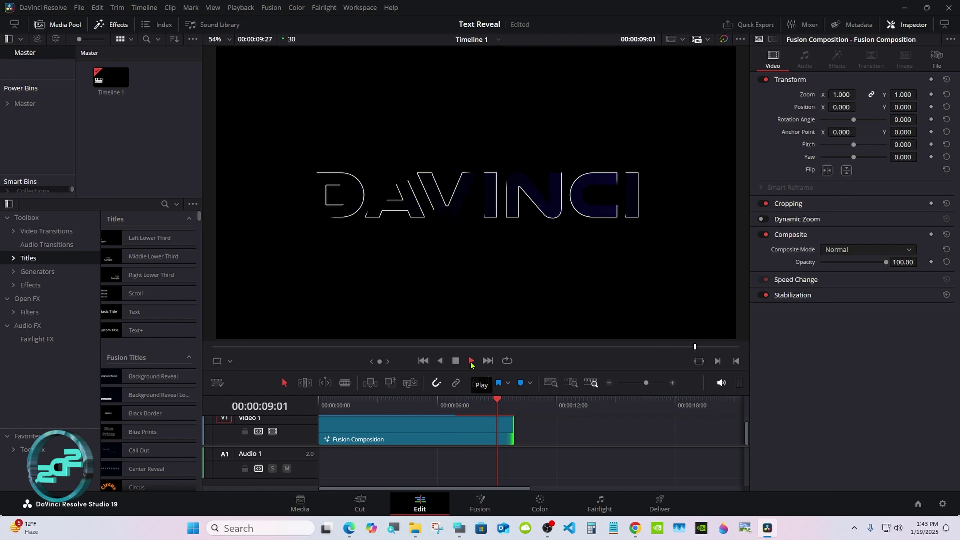
Trim the Fusion Composition clip back to 00:00:05:00 and return to its Fusion page near the start of the clip.
{"action": "left_click_drag", "start_coordinate": [513, 429], "coordinate": [412, 428]}
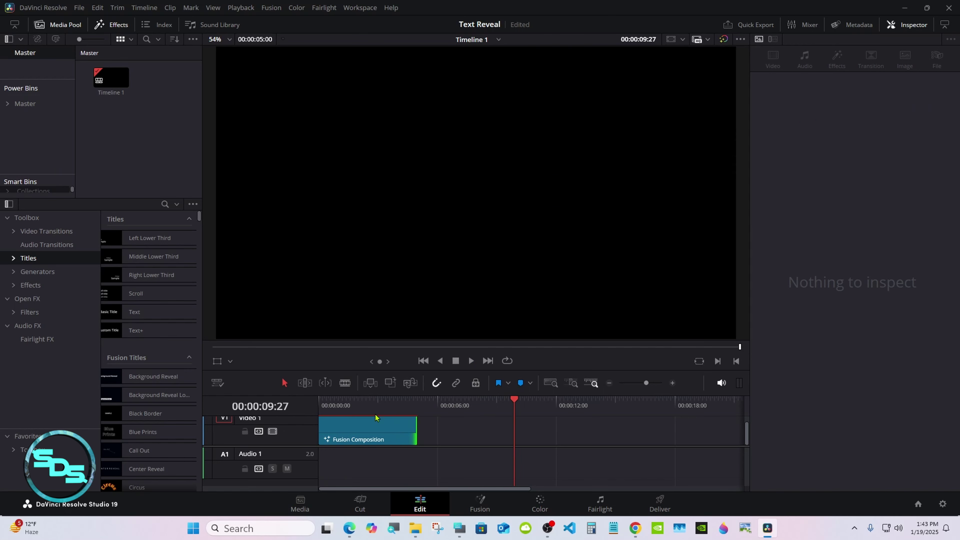
{"action": "left_click", "coordinate": [336, 401]}
{"action": "left_click", "coordinate": [479, 503]}
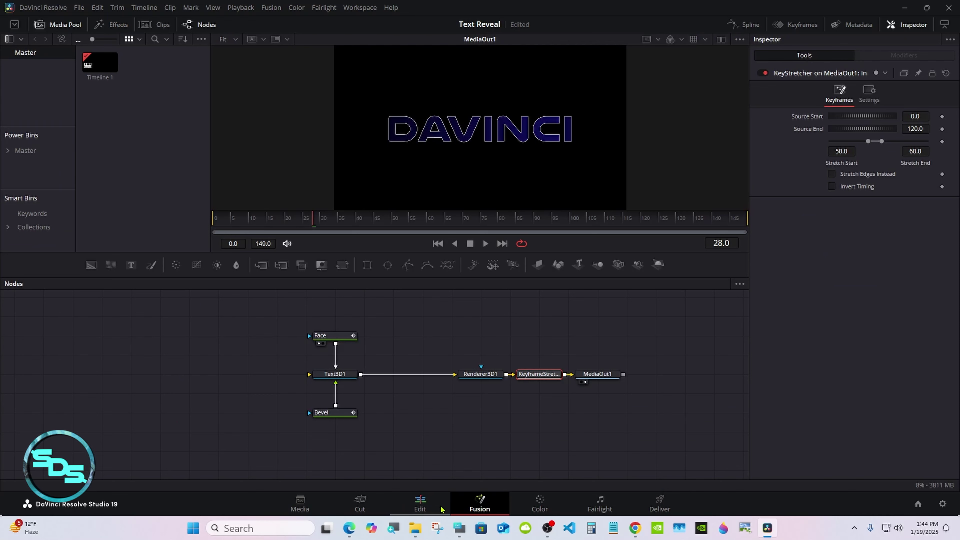
Bring up the on-screen keyboard and place it over the empty lower area of the node graph.
{"action": "left_click", "coordinate": [455, 527]}
{"action": "left_click_drag", "start_coordinate": [689, 308], "coordinate": [690, 363]}
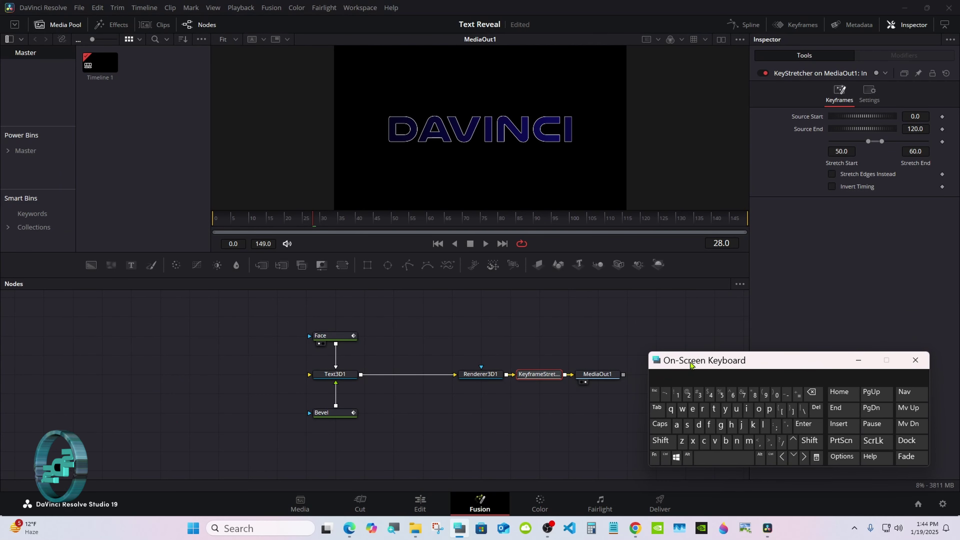
Create a macro from the Text3D1, Face, Bevel, Renderer3D1 and KeyframeStretcher1 nodes, leaving out MediaOut1.
{"action": "left_click", "coordinate": [594, 341]}
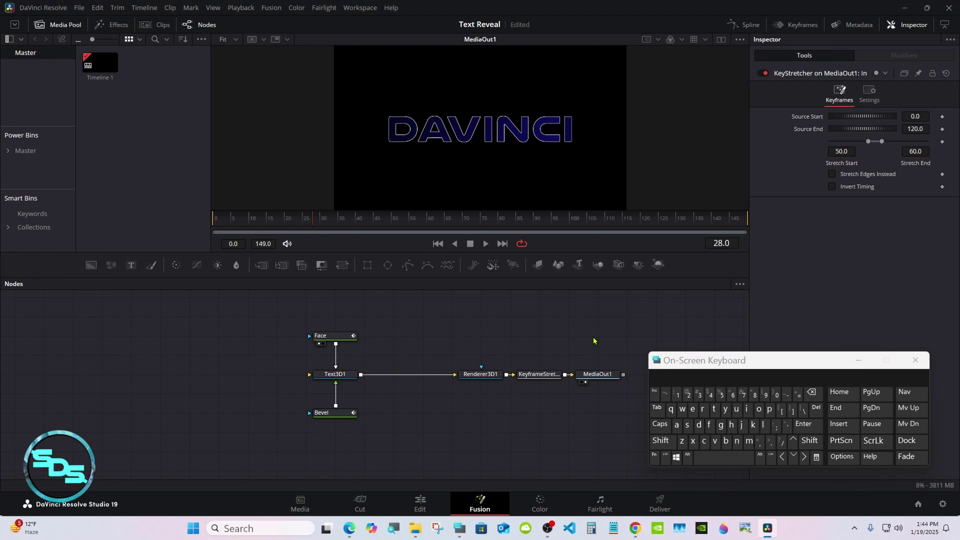
{"action": "left_click", "coordinate": [665, 457]}
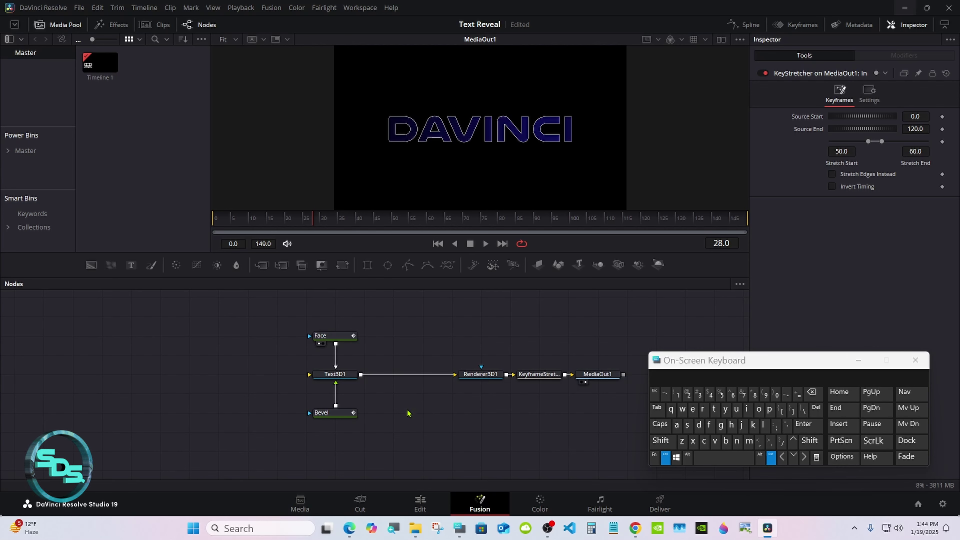
{"action": "left_click", "coordinate": [335, 374], "text": "ctrl"}
{"action": "left_click", "coordinate": [335, 336], "text": "ctrl"}
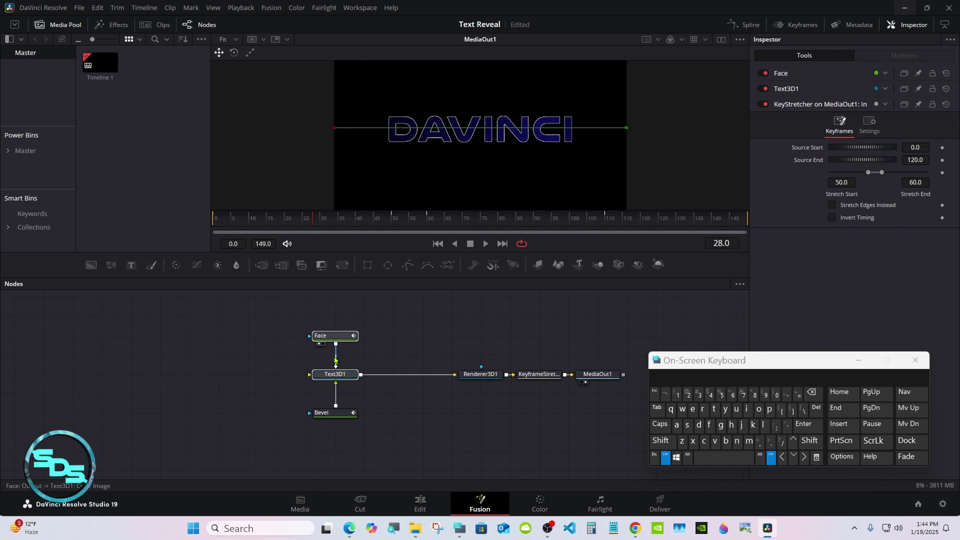
{"action": "left_click", "coordinate": [334, 412], "text": "ctrl"}
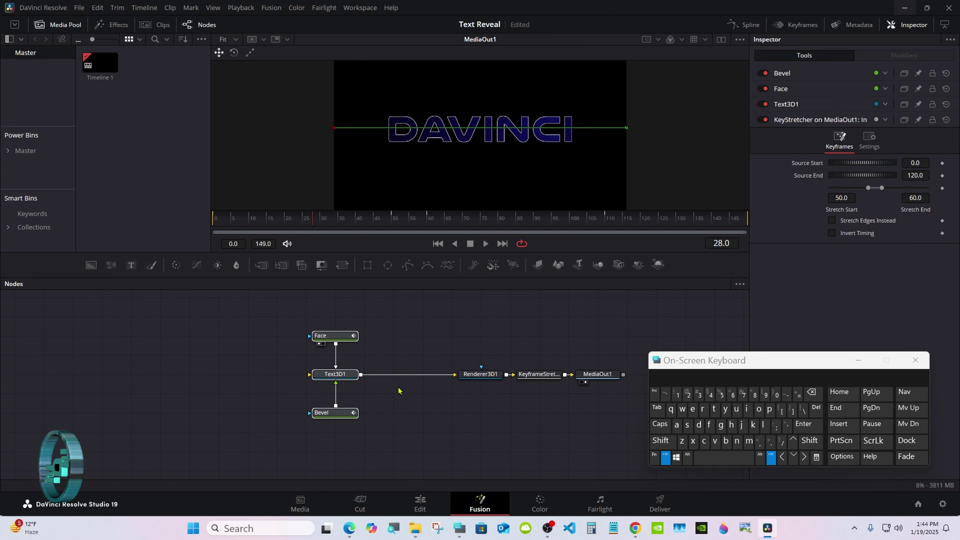
{"action": "left_click", "coordinate": [470, 375], "text": "ctrl"}
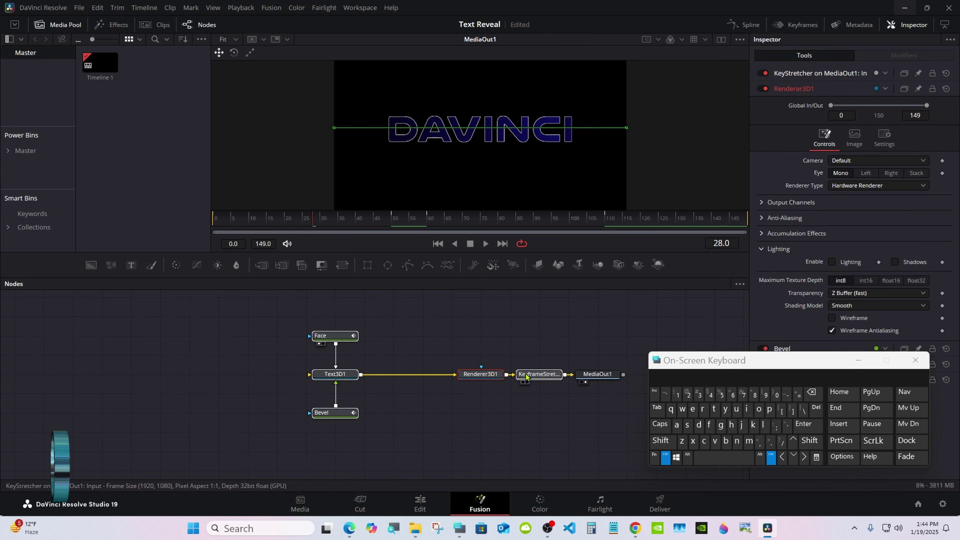
{"action": "right_click", "coordinate": [487, 376]}
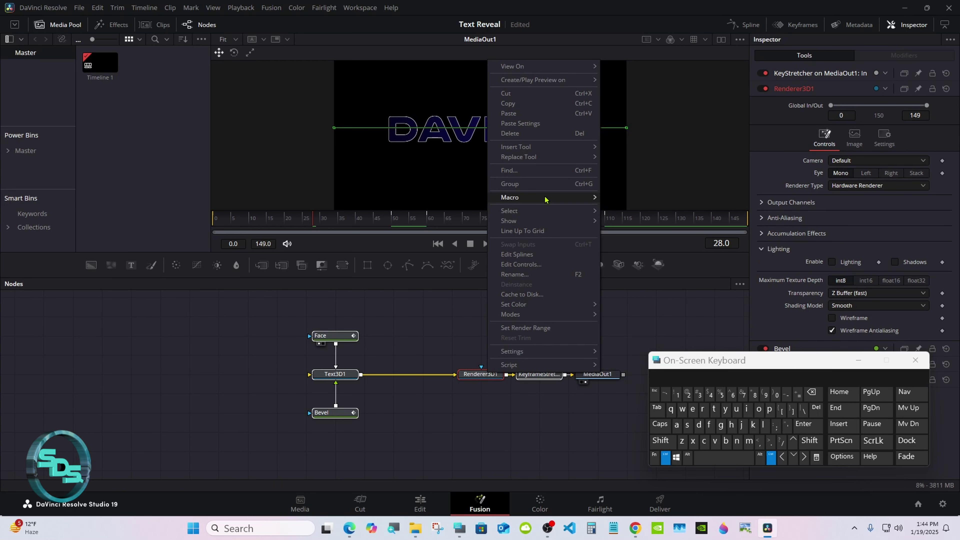
{"action": "mouse_move", "coordinate": [544, 199]}
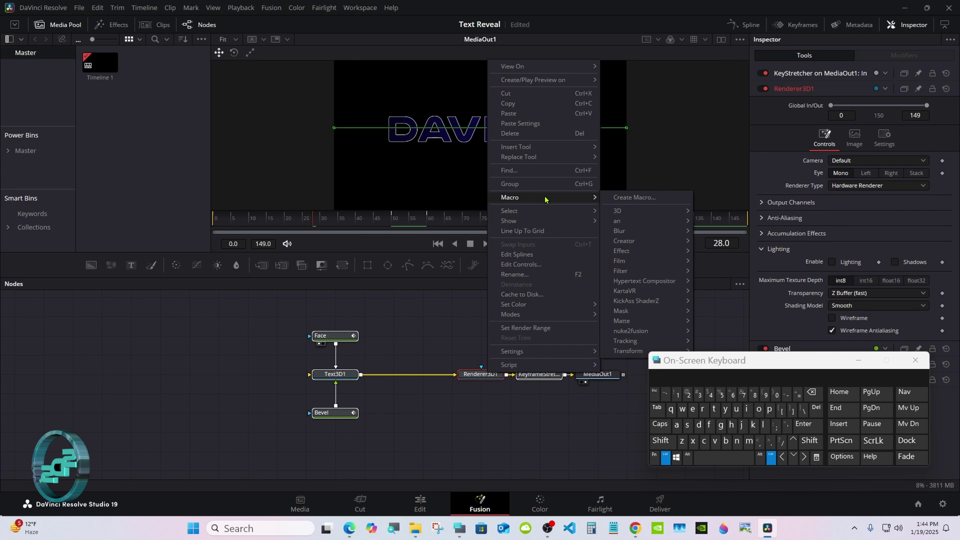
{"action": "left_click", "coordinate": [628, 199]}
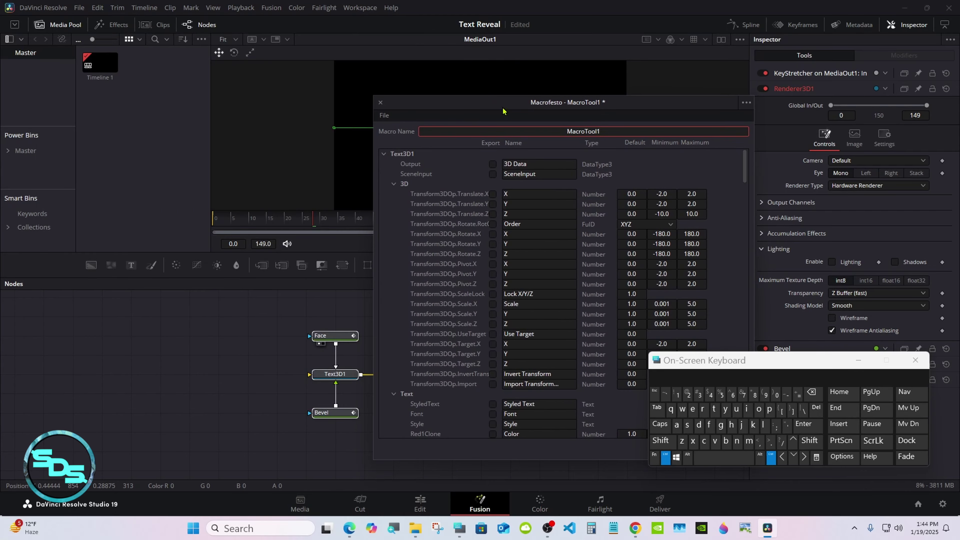
Name the macro "Text Reveal tutorial 2".
{"action": "left_click_drag", "start_coordinate": [678, 362], "coordinate": [644, 294]}
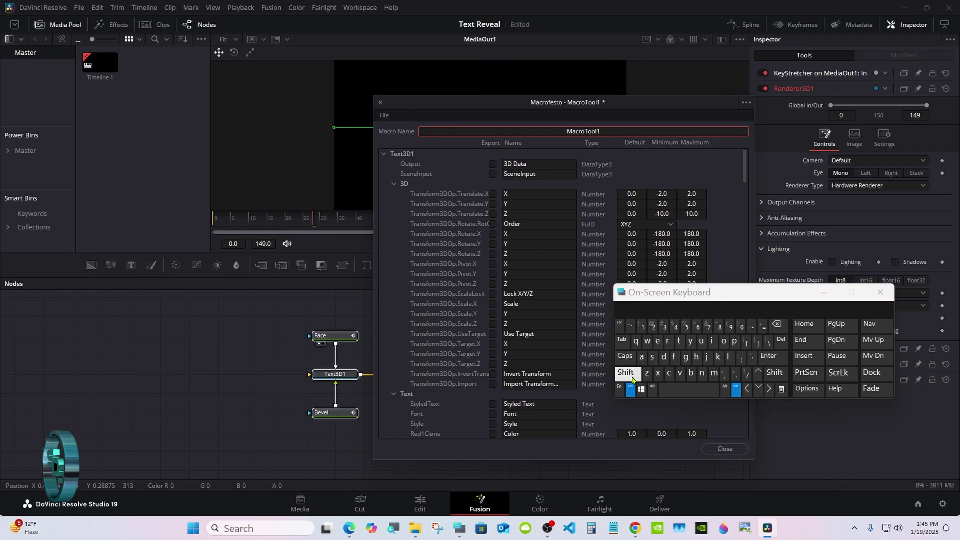
{"action": "left_click", "coordinate": [776, 324]}
{"action": "left_click", "coordinate": [634, 372]}
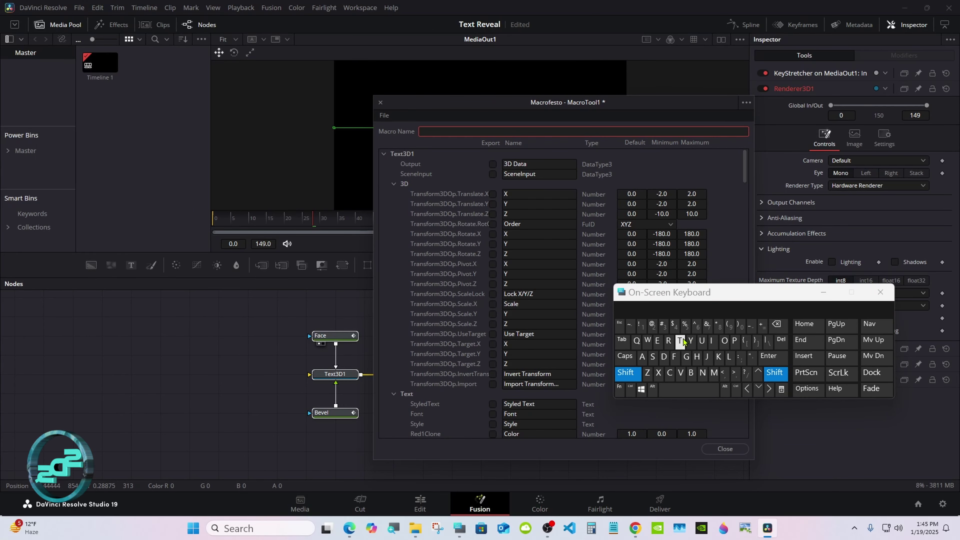
{"action": "left_click", "coordinate": [679, 340]}
{"action": "left_click", "coordinate": [658, 340]}
{"action": "left_click", "coordinate": [658, 373]}
{"action": "left_click", "coordinate": [679, 340]}
{"action": "left_click", "coordinate": [687, 390]}
{"action": "left_click", "coordinate": [627, 372]}
{"action": "left_click", "coordinate": [668, 340]}
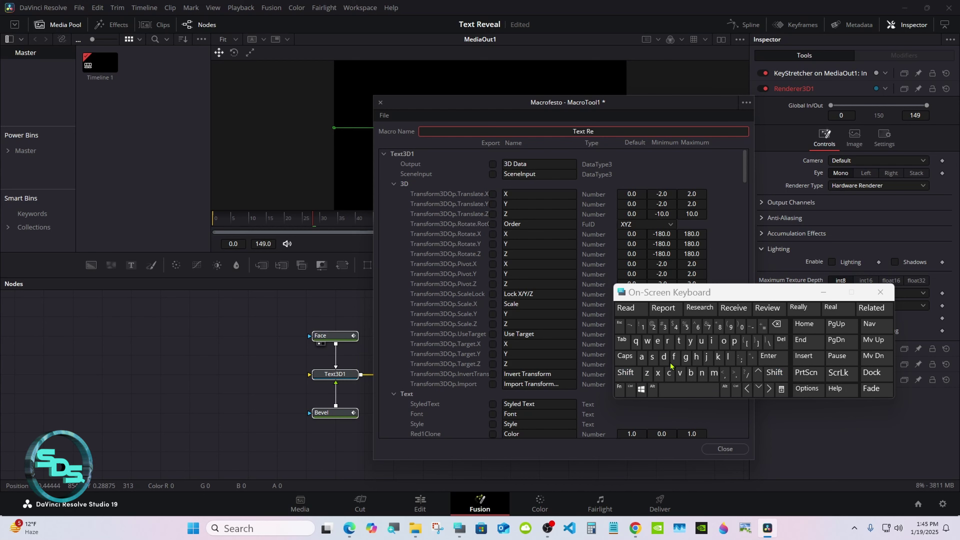
{"action": "left_click", "coordinate": [658, 340]}
{"action": "left_click", "coordinate": [735, 308]}
{"action": "left_click", "coordinate": [679, 340]}
{"action": "left_click", "coordinate": [701, 340]}
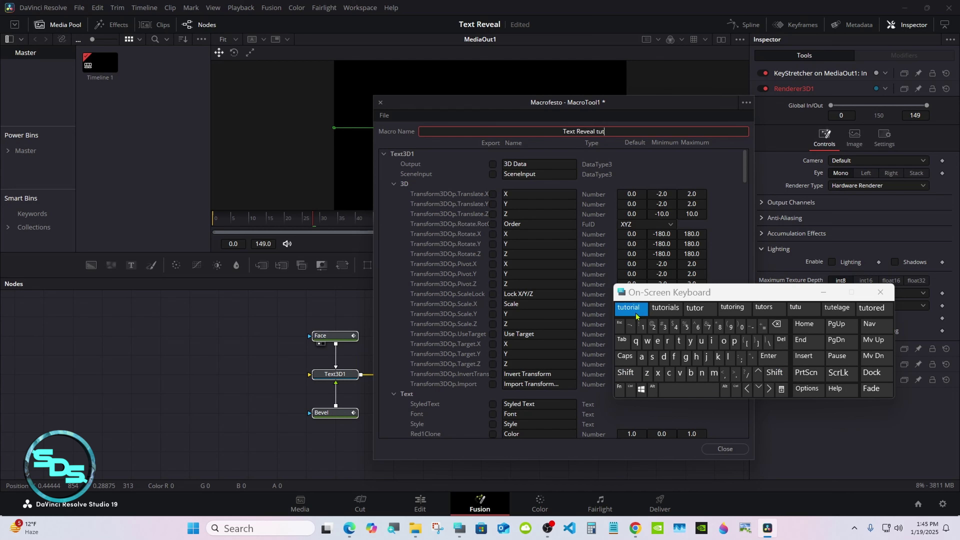
{"action": "left_click", "coordinate": [632, 308]}
{"action": "left_click", "coordinate": [653, 326]}
{"action": "left_click", "coordinate": [617, 247]}
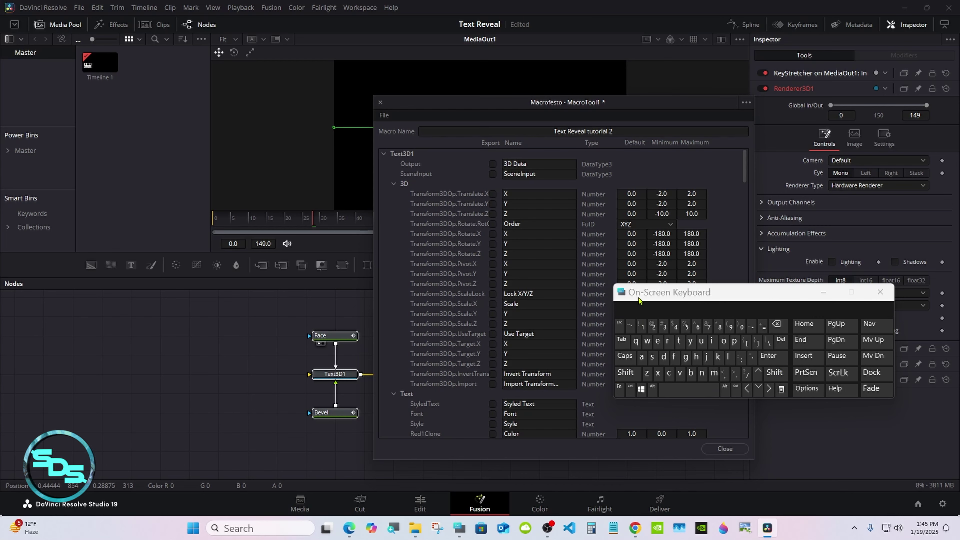
Export Text3D1's Styled Text, Font, Style, Size, Tracking and Line Spacing, plus all vertical and horizontal anchor and justify controls.
{"action": "left_click_drag", "start_coordinate": [638, 298], "coordinate": [668, 294]}
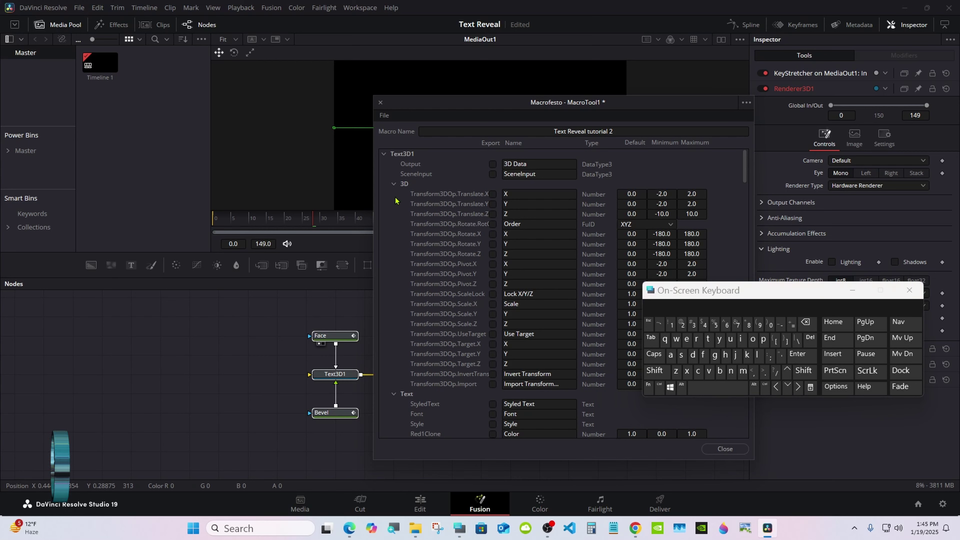
{"action": "left_click", "coordinate": [394, 185]}
{"action": "scroll", "coordinate": [642, 174], "scroll_direction": "down", "scroll_amount": 2}
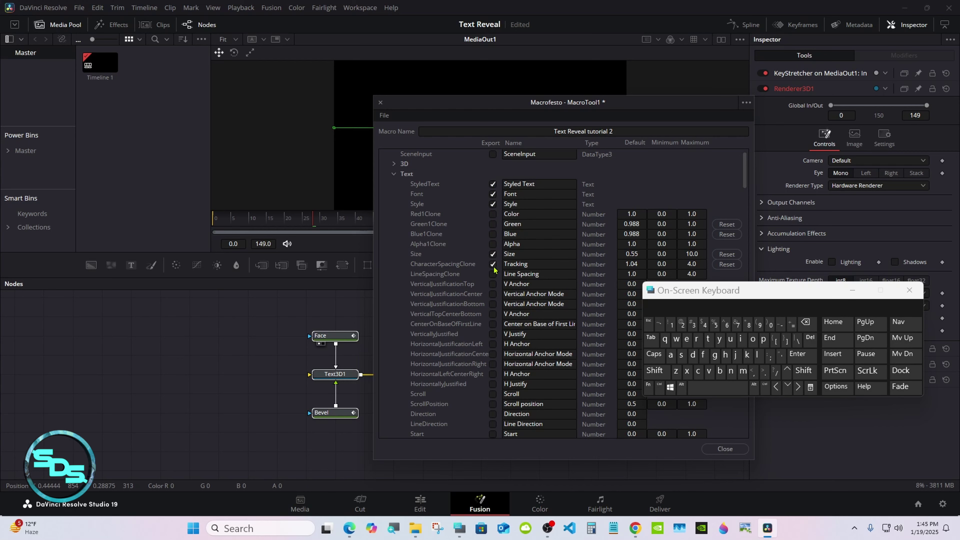
{"action": "left_click_drag", "start_coordinate": [493, 286], "coordinate": [495, 395]}
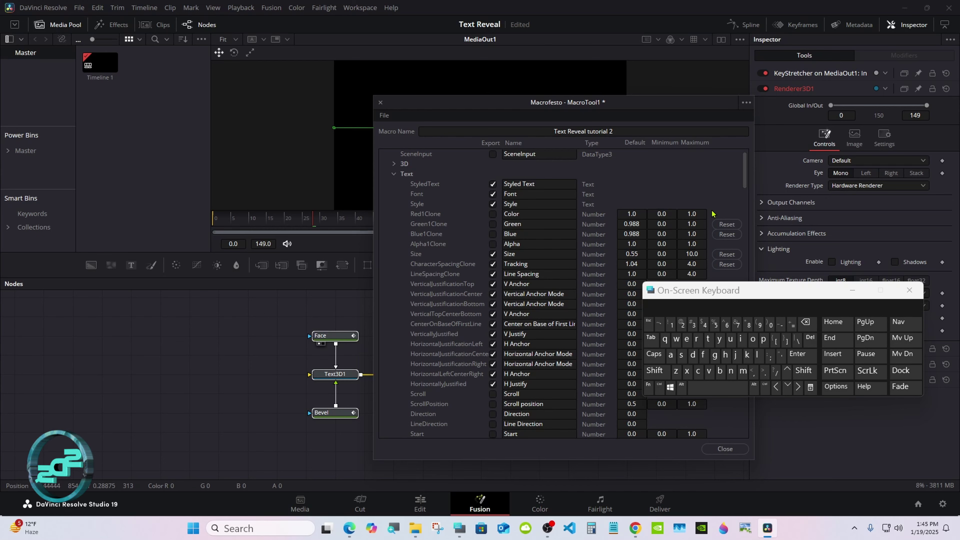
Export Text3D1's Bevel Width control and collapse the Text3D1 parameter list.
{"action": "scroll", "coordinate": [713, 213], "scroll_direction": "down", "scroll_amount": 7}
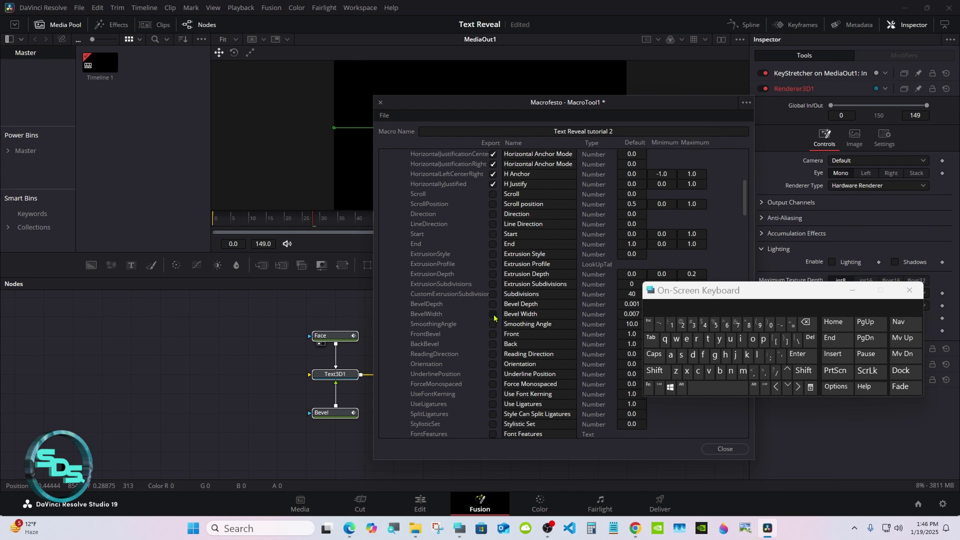
{"action": "left_click", "coordinate": [493, 314]}
{"action": "scroll", "coordinate": [738, 213], "scroll_direction": "up", "scroll_amount": 7}
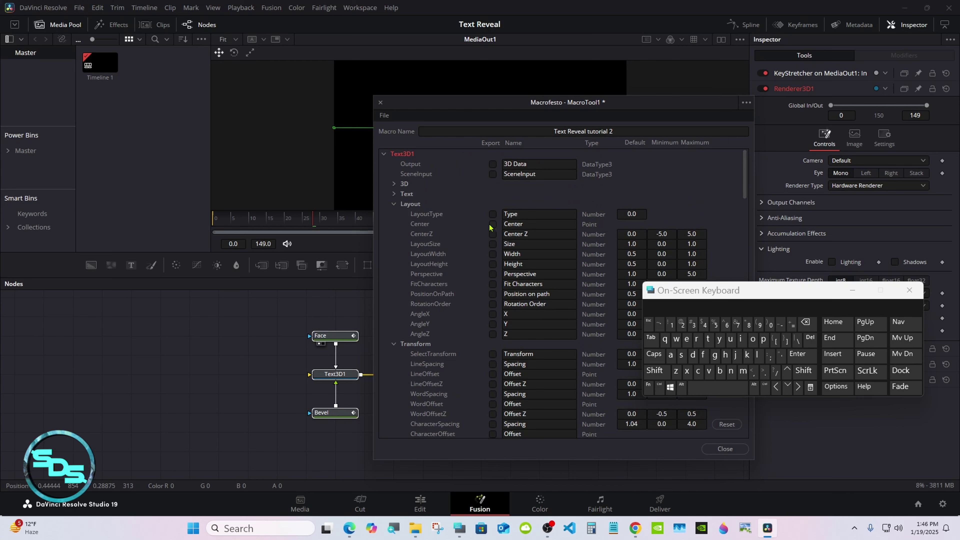
{"action": "left_click", "coordinate": [394, 205]}
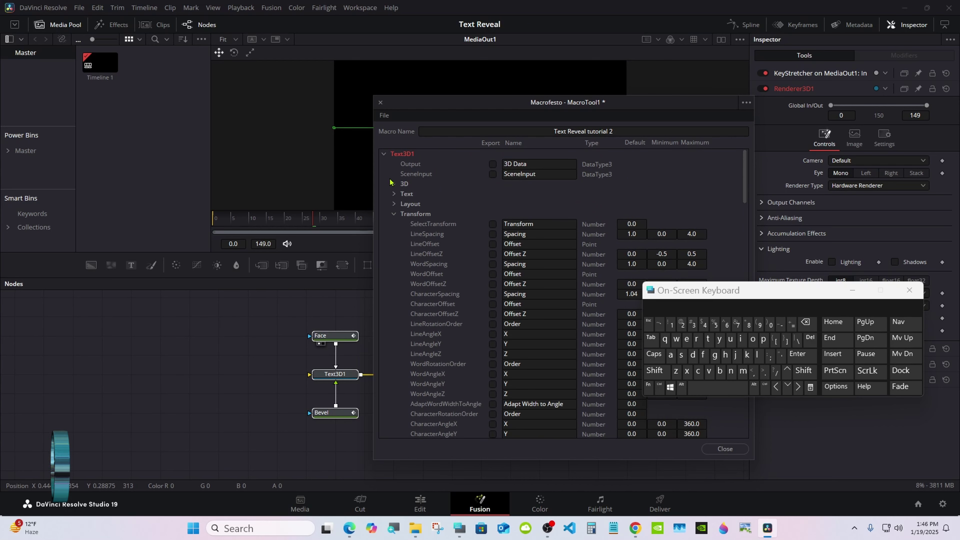
{"action": "left_click", "coordinate": [384, 154]}
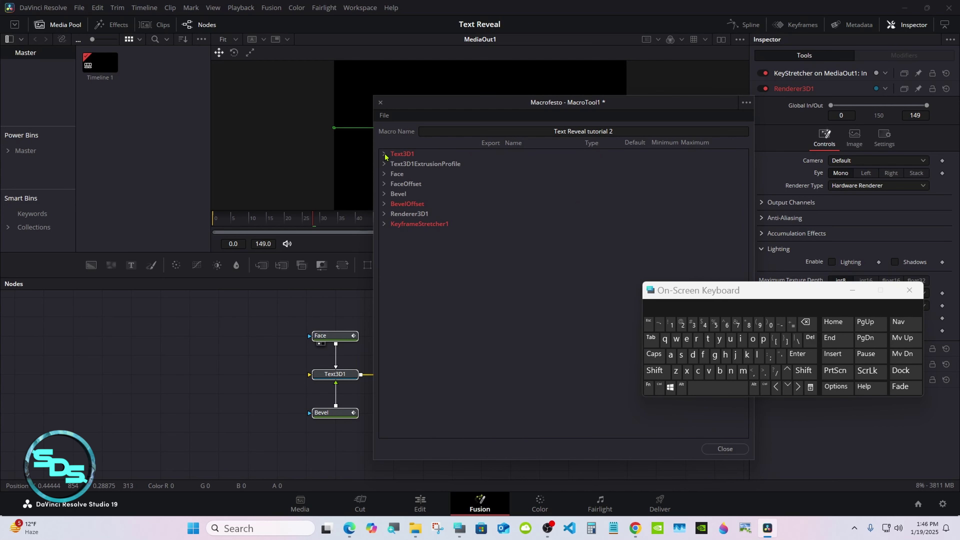
Expand the Face parameters and export Type and the Top Left red, green, blue and alpha controls from its Color group.
{"action": "left_click", "coordinate": [384, 175]}
{"action": "left_click", "coordinate": [394, 224]}
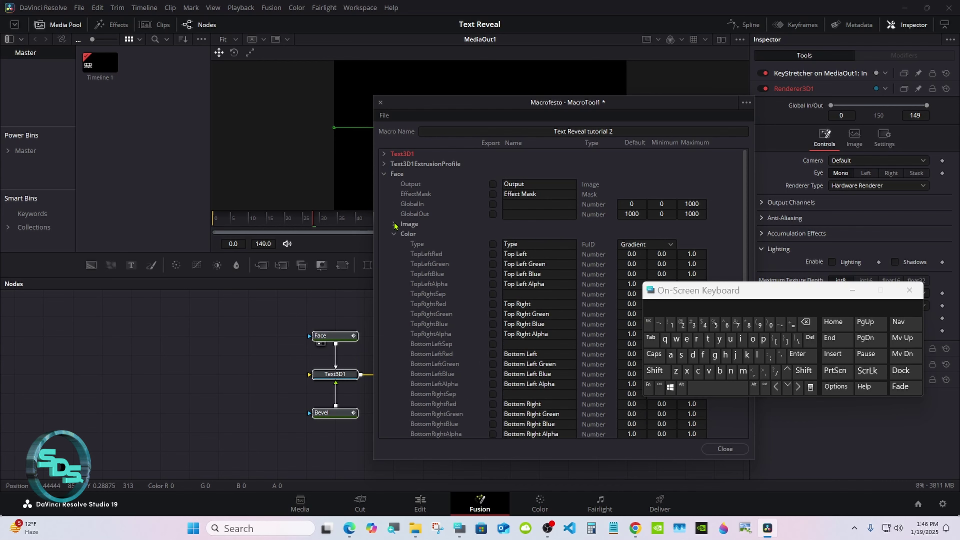
{"action": "scroll", "coordinate": [558, 209], "scroll_direction": "down", "scroll_amount": 3}
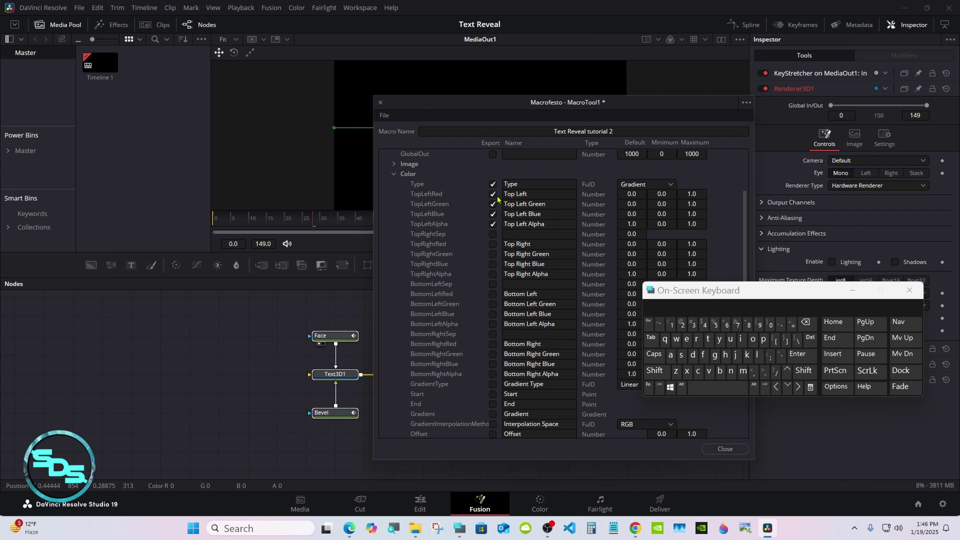
Rename the exported Type control of the Face node as "Face Type".
{"action": "left_click", "coordinate": [504, 184]}
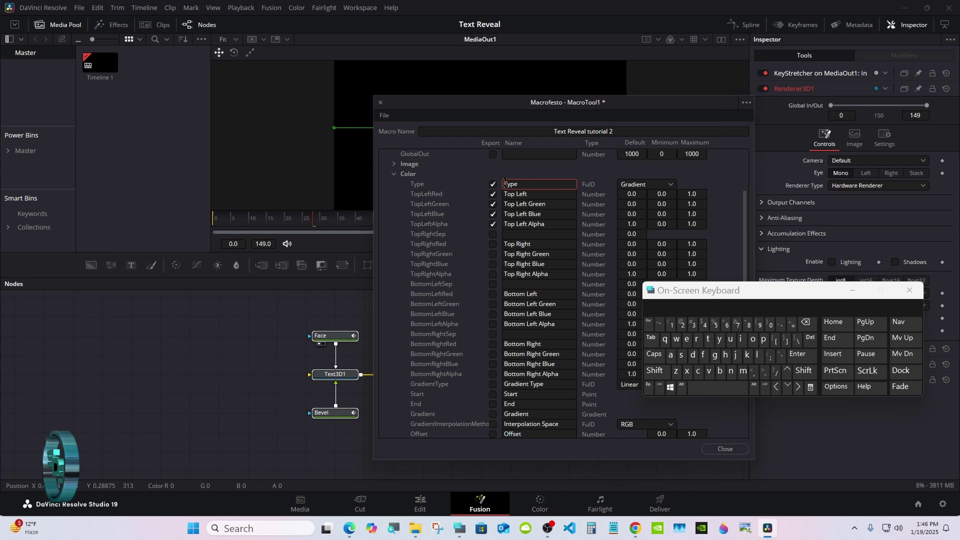
{"action": "left_click", "coordinate": [655, 370]}
{"action": "left_click", "coordinate": [703, 355]}
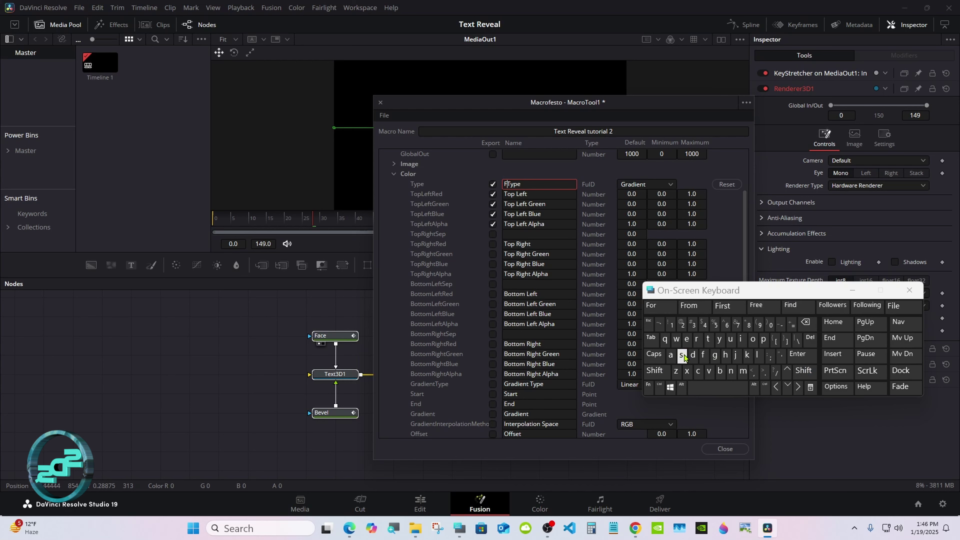
{"action": "left_click", "coordinate": [671, 354]}
{"action": "left_click", "coordinate": [698, 370]}
{"action": "left_click", "coordinate": [686, 339]}
{"action": "left_click", "coordinate": [718, 387]}
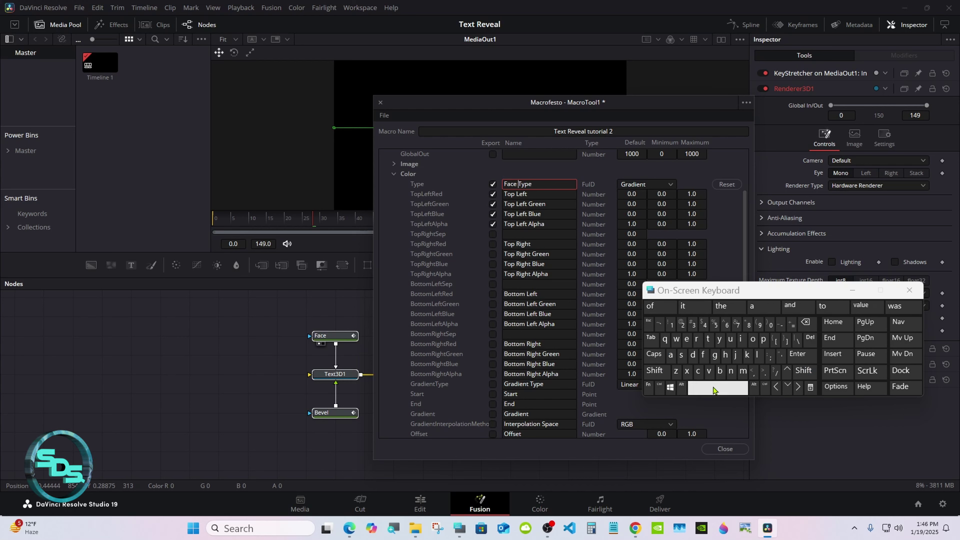
{"action": "left_click", "coordinate": [503, 175]}
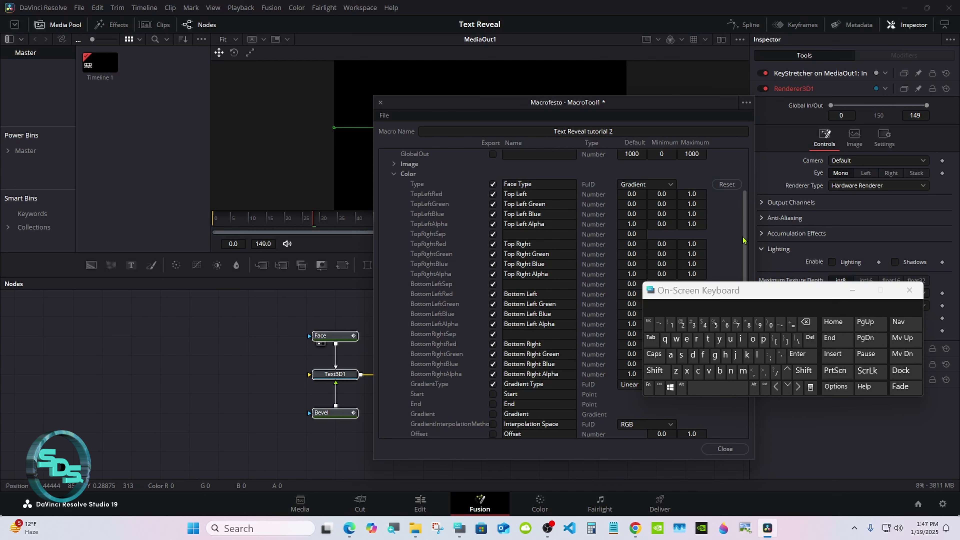
Finish exporting the Face color controls down through Start, End and Gradient, and collapse the Face parameter list.
{"action": "scroll", "coordinate": [742, 239], "scroll_direction": "down", "scroll_amount": 2}
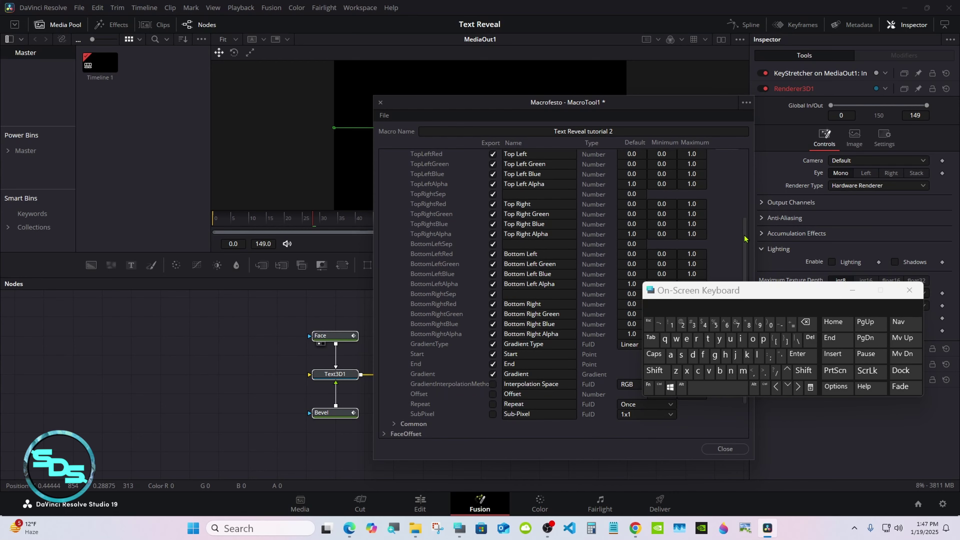
{"action": "scroll", "coordinate": [637, 171], "scroll_direction": "up", "scroll_amount": 5}
{"action": "left_click", "coordinate": [394, 234]}
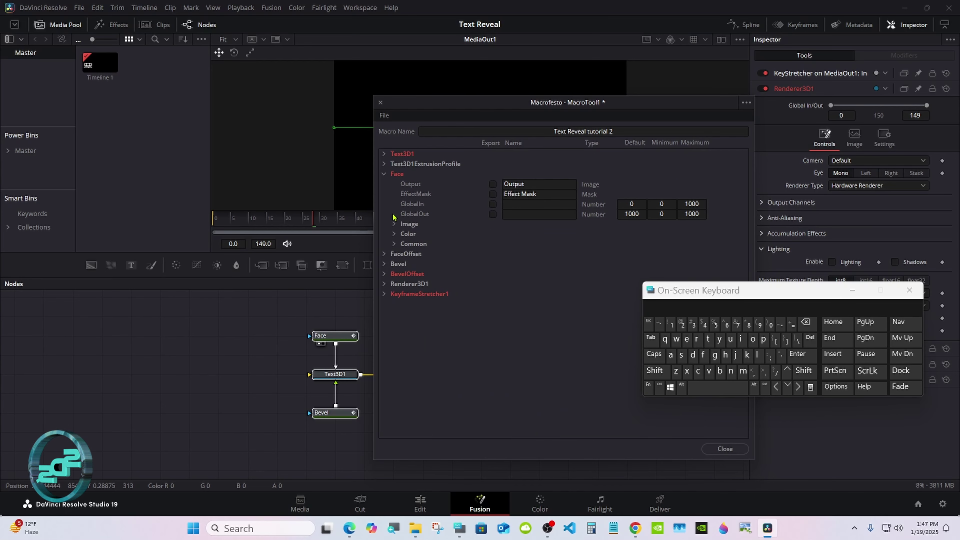
{"action": "left_click", "coordinate": [384, 174]}
Expand the Bevel parameters, export the Color group's Type control and rename it "Bevel Type".
{"action": "left_click", "coordinate": [384, 194]}
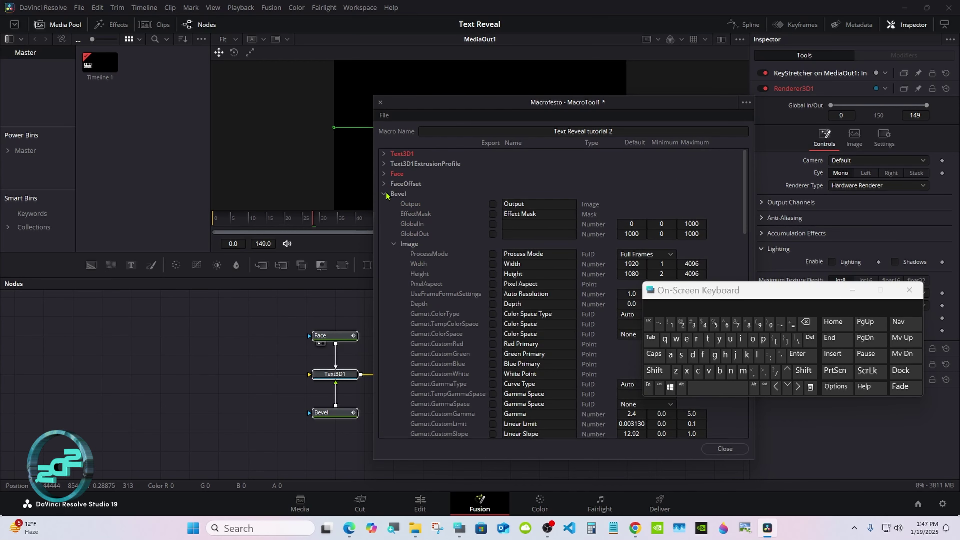
{"action": "left_click", "coordinate": [394, 244]}
{"action": "scroll", "coordinate": [726, 169], "scroll_direction": "down", "scroll_amount": 3}
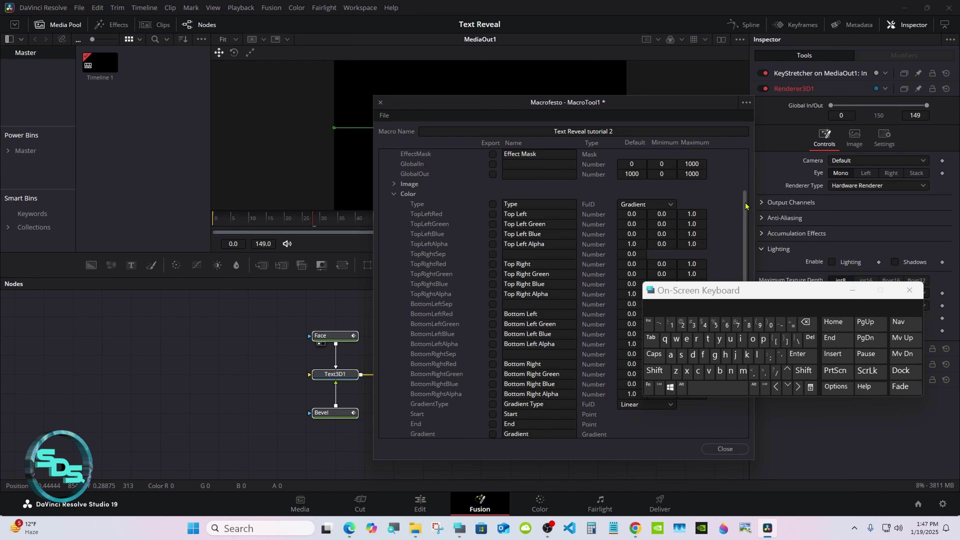
{"action": "left_click", "coordinate": [504, 203]}
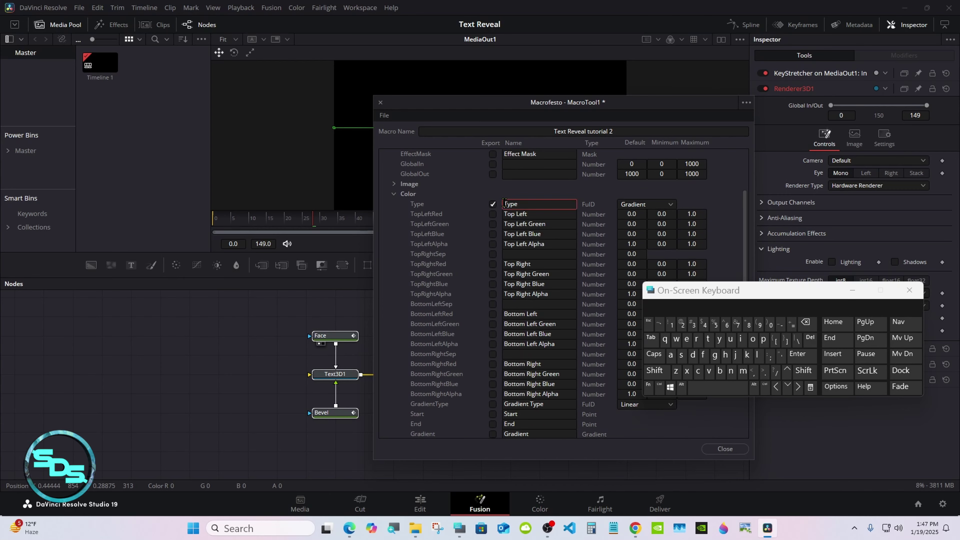
{"action": "left_click", "coordinate": [655, 370]}
{"action": "left_click", "coordinate": [720, 371]}
{"action": "left_click", "coordinate": [686, 340]}
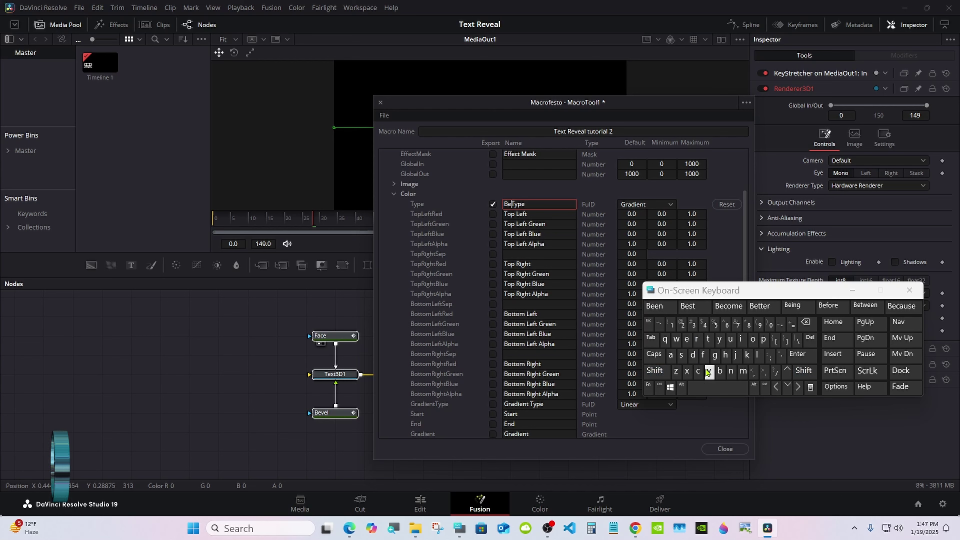
{"action": "left_click", "coordinate": [709, 370]}
{"action": "left_click", "coordinate": [686, 339]}
{"action": "left_click", "coordinate": [792, 311]}
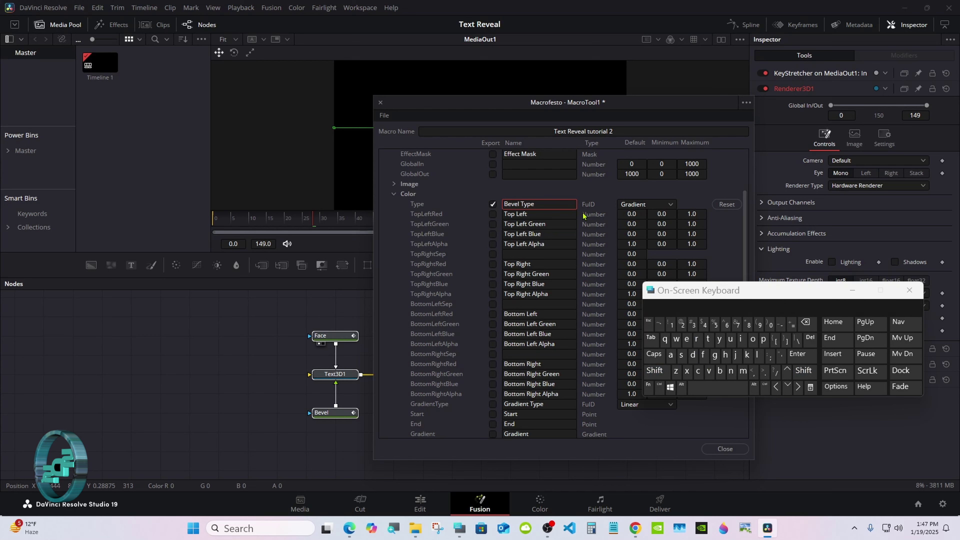
{"action": "left_click", "coordinate": [522, 191]}
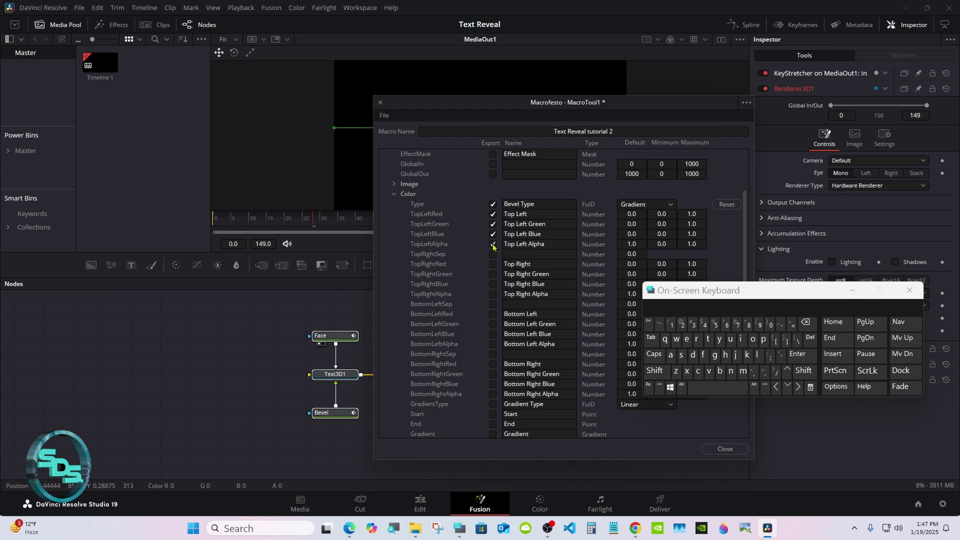
Finish exporting the Bevel color controls from the Top Right group down through Start, End and Gradient, and collapse the Bevel parameter list.
{"action": "left_click_drag", "start_coordinate": [493, 266], "coordinate": [493, 307]}
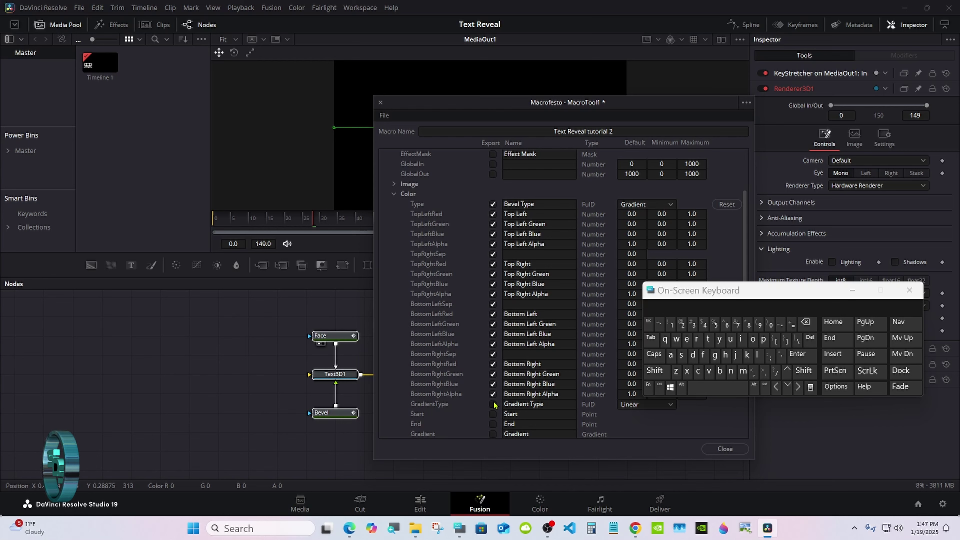
{"action": "left_click", "coordinate": [492, 414]}
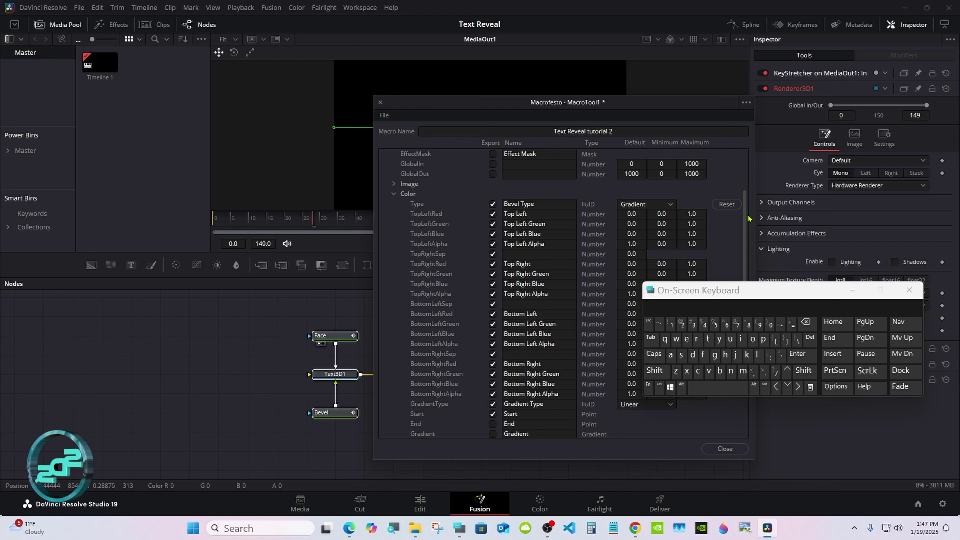
{"action": "left_click_drag", "start_coordinate": [749, 219], "coordinate": [749, 245]}
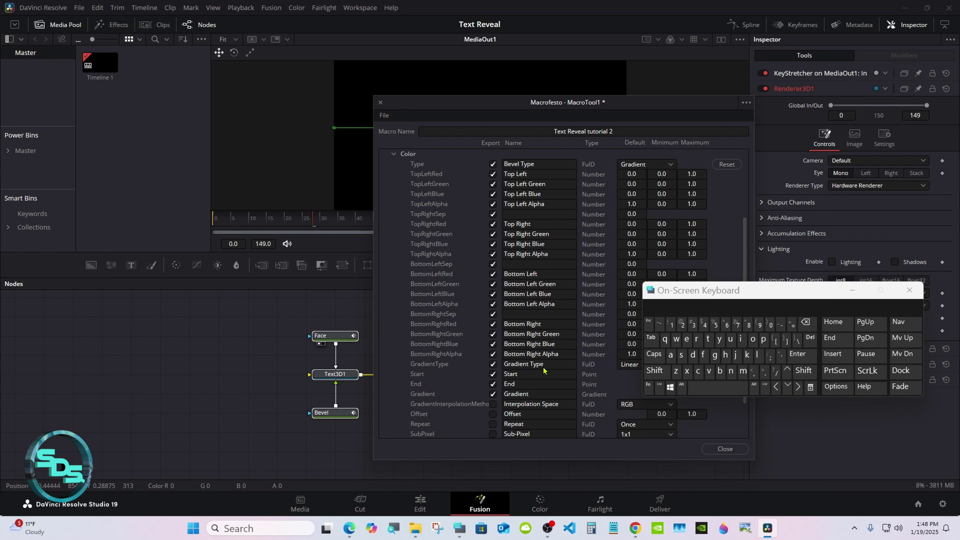
{"action": "scroll", "coordinate": [443, 216], "scroll_direction": "up", "scroll_amount": 4}
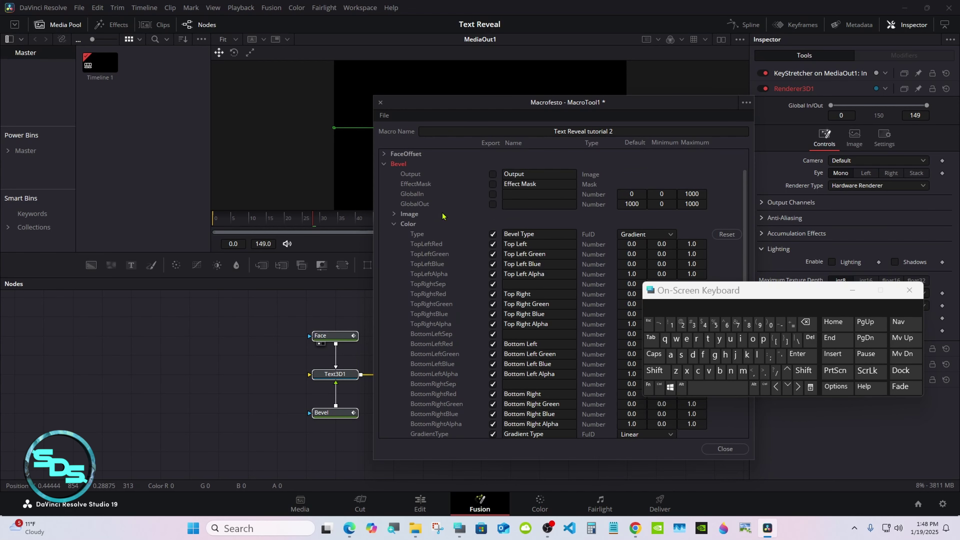
{"action": "left_click", "coordinate": [393, 225]}
{"action": "left_click", "coordinate": [384, 194]}
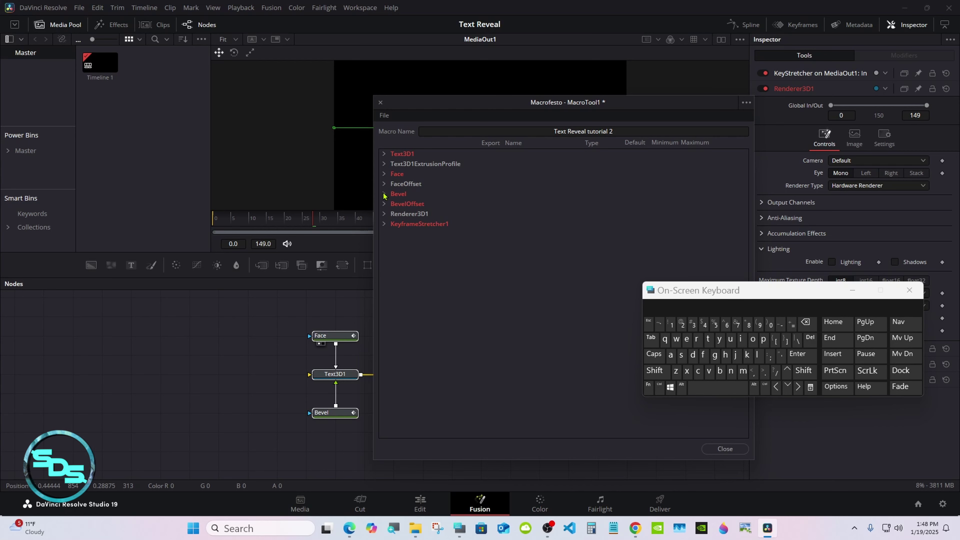
Save the macro as the group file "Text Reveal tutorial 2.setting" in Fusion's Templates/Edit/Titles/Text Reveal folder and close the macro editor.
{"action": "left_click", "coordinate": [384, 116]}
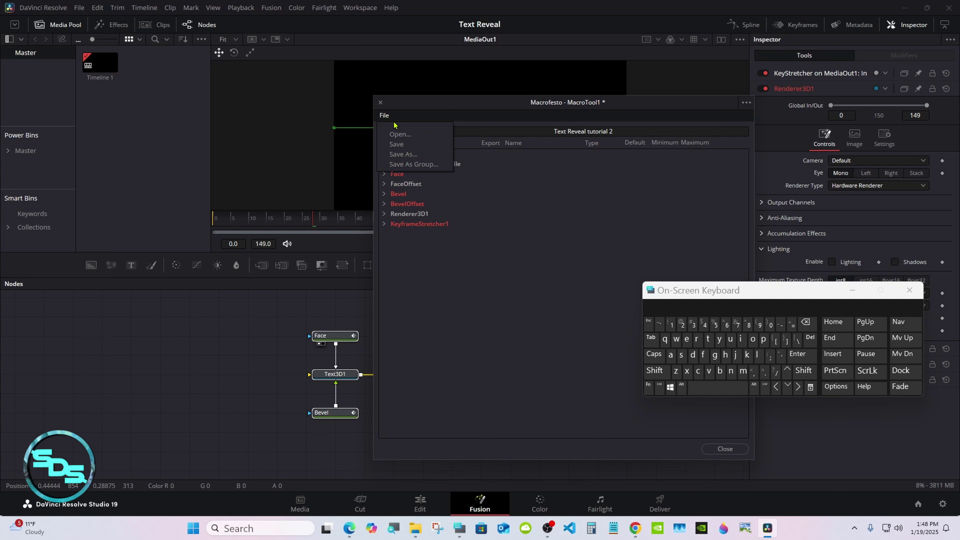
{"action": "left_click", "coordinate": [425, 164]}
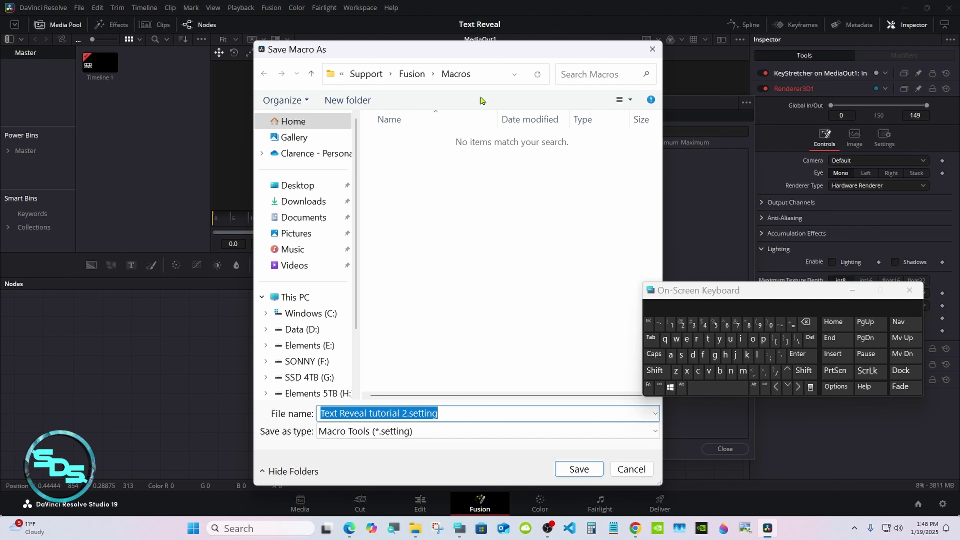
{"action": "left_click", "coordinate": [416, 77]}
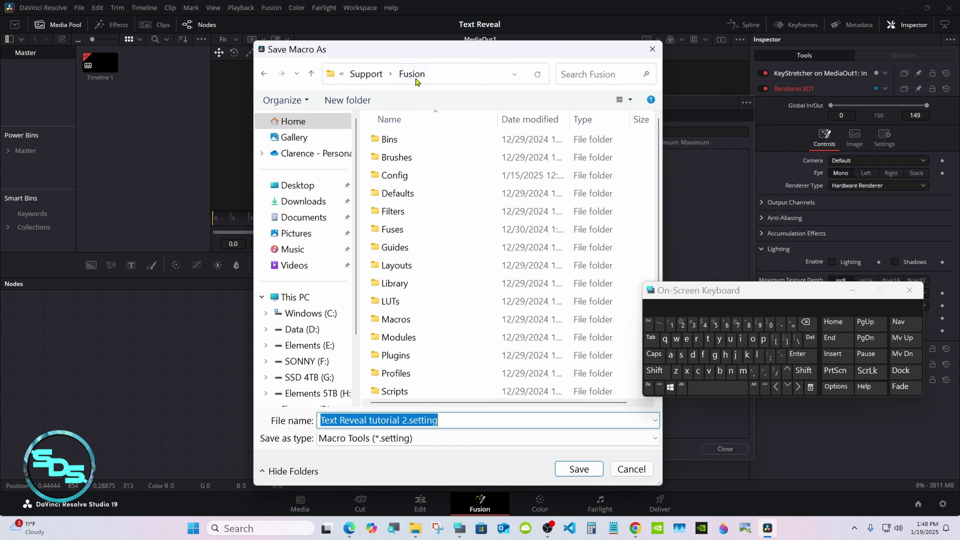
{"action": "scroll", "coordinate": [651, 137], "scroll_direction": "down", "scroll_amount": 1}
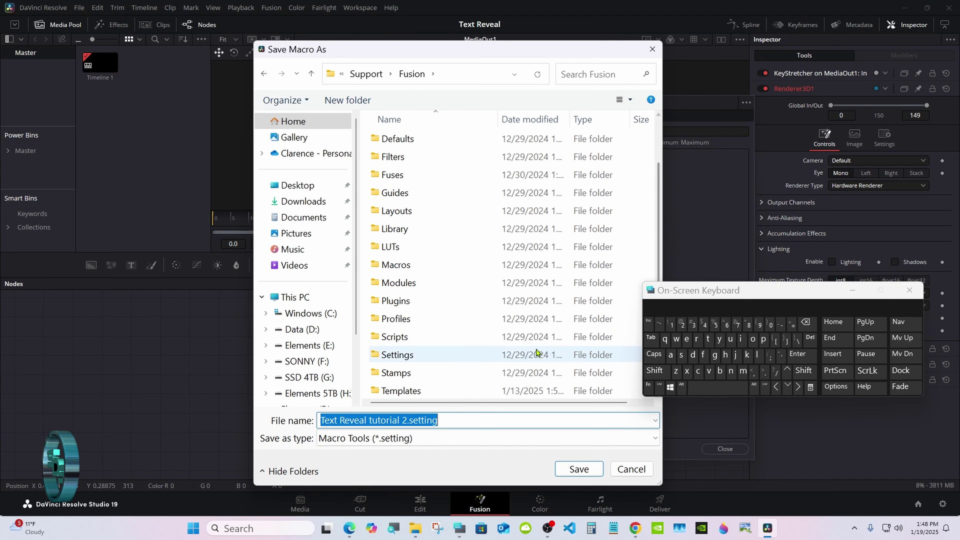
{"action": "double_click", "coordinate": [466, 390]}
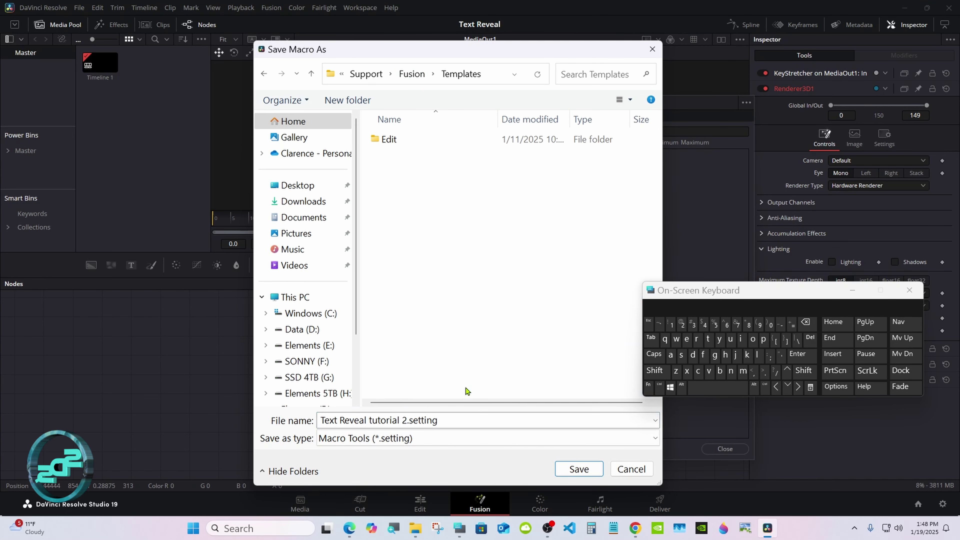
{"action": "double_click", "coordinate": [445, 143]}
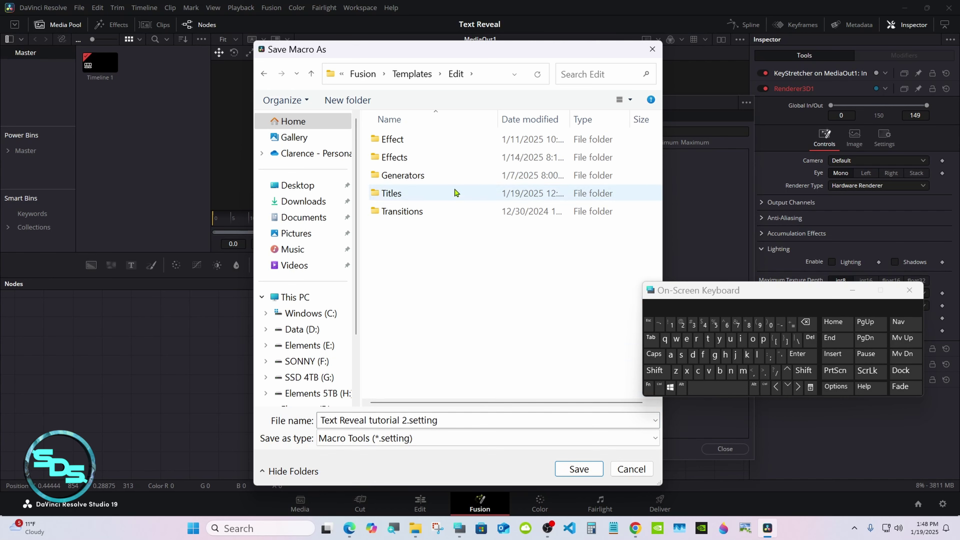
{"action": "double_click", "coordinate": [455, 192]}
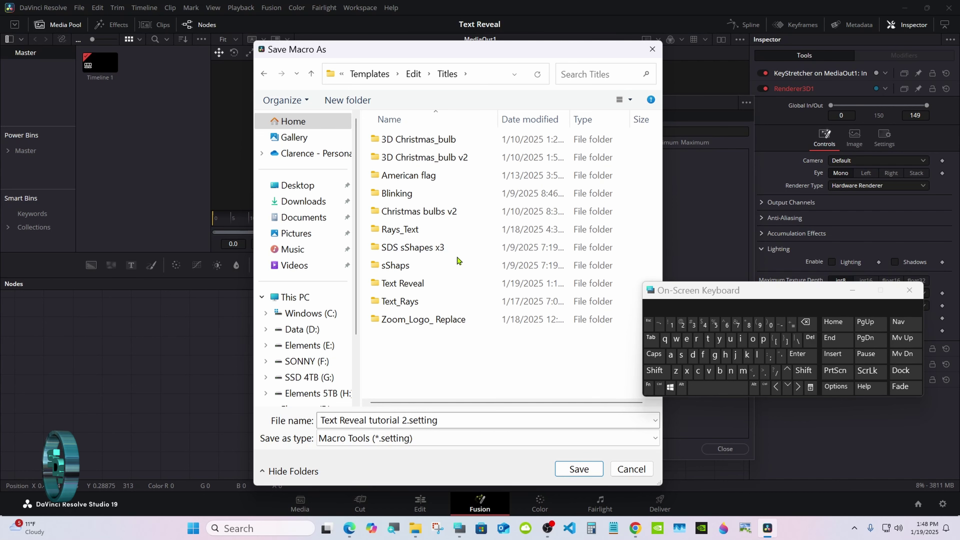
{"action": "double_click", "coordinate": [452, 283]}
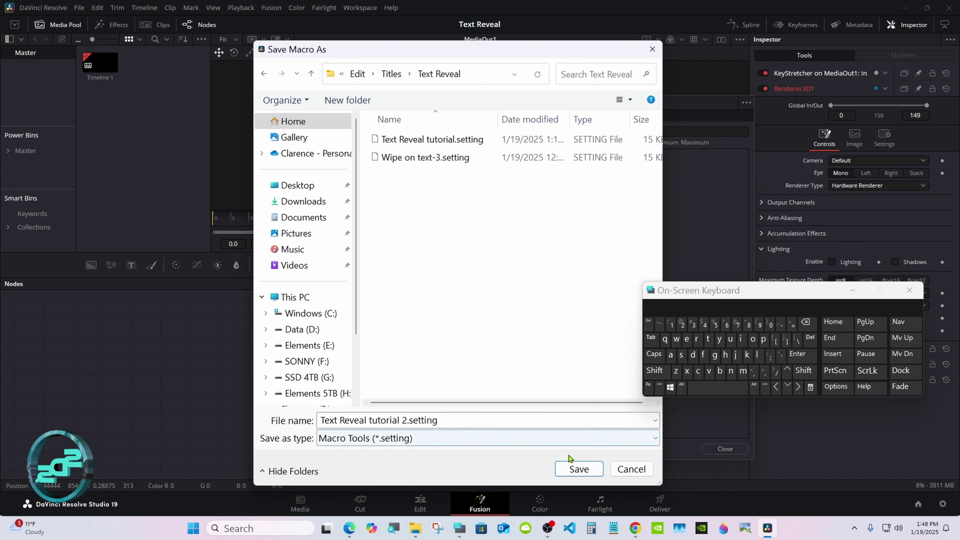
{"action": "left_click", "coordinate": [571, 470]}
{"action": "left_click", "coordinate": [725, 449]}
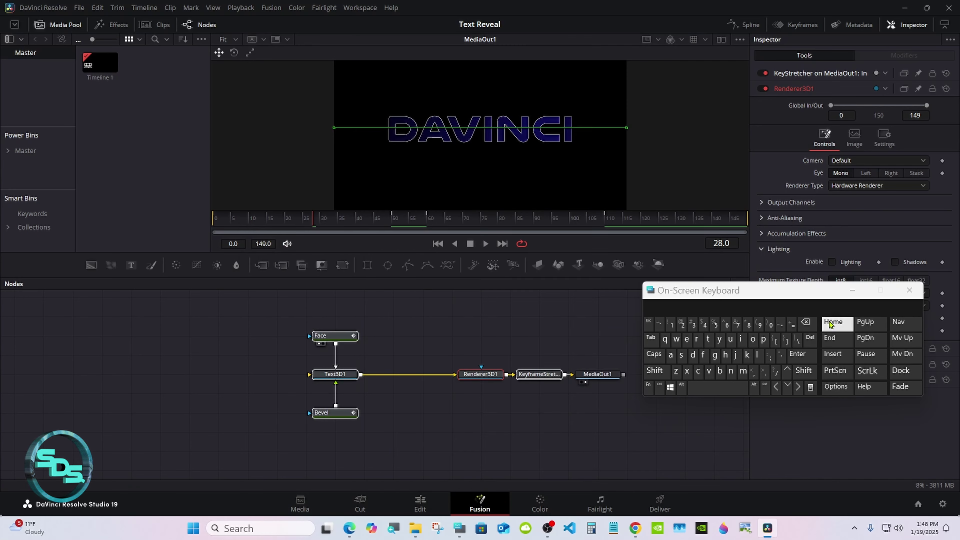
On the Edit page, place the "Text Reveal tutorial 2" title from the Text Reveal titles directly after the Fusion Composition clip on Video 1.
{"action": "left_click", "coordinate": [852, 290]}
{"action": "left_click", "coordinate": [423, 502]}
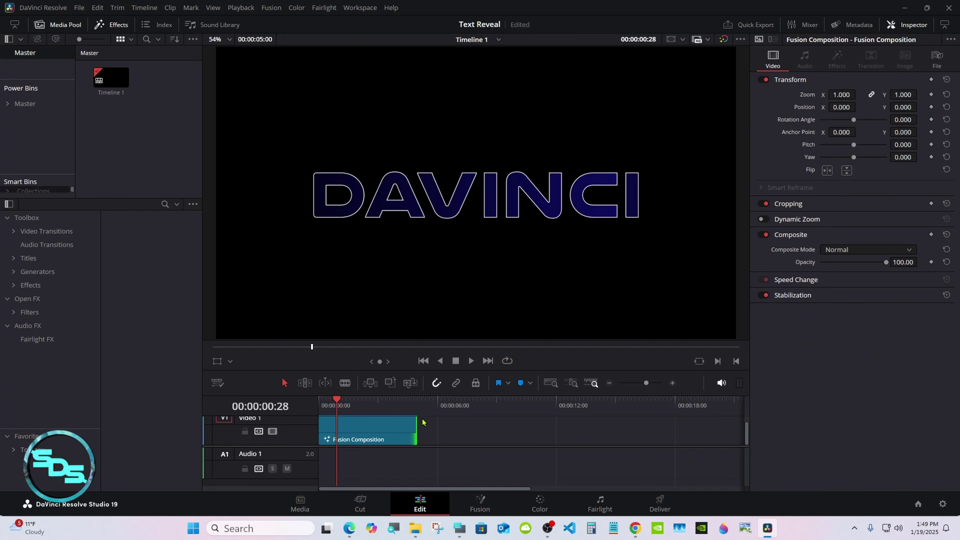
{"action": "left_click", "coordinate": [13, 258]}
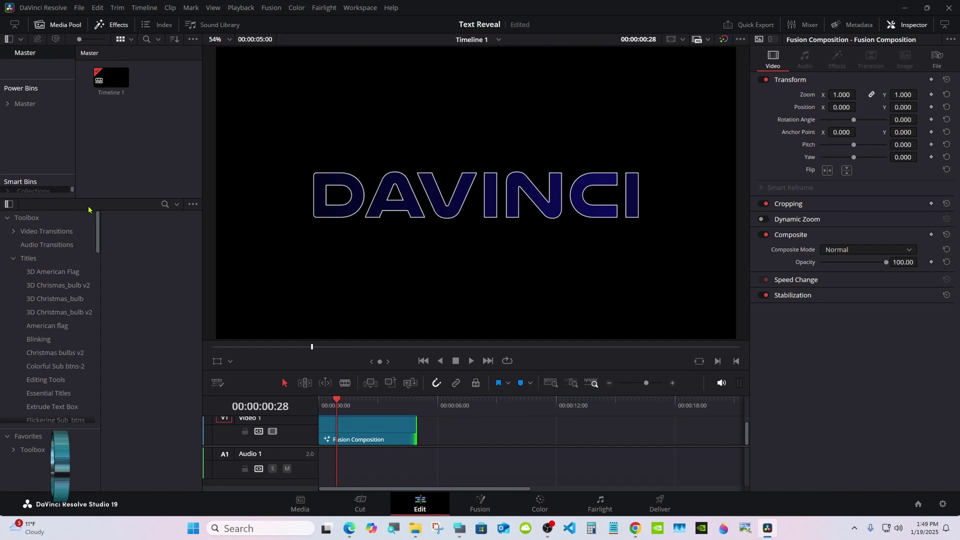
{"action": "scroll", "coordinate": [96, 251], "scroll_direction": "down", "scroll_amount": 3}
{"action": "scroll", "coordinate": [97, 252], "scroll_direction": "down", "scroll_amount": 10}
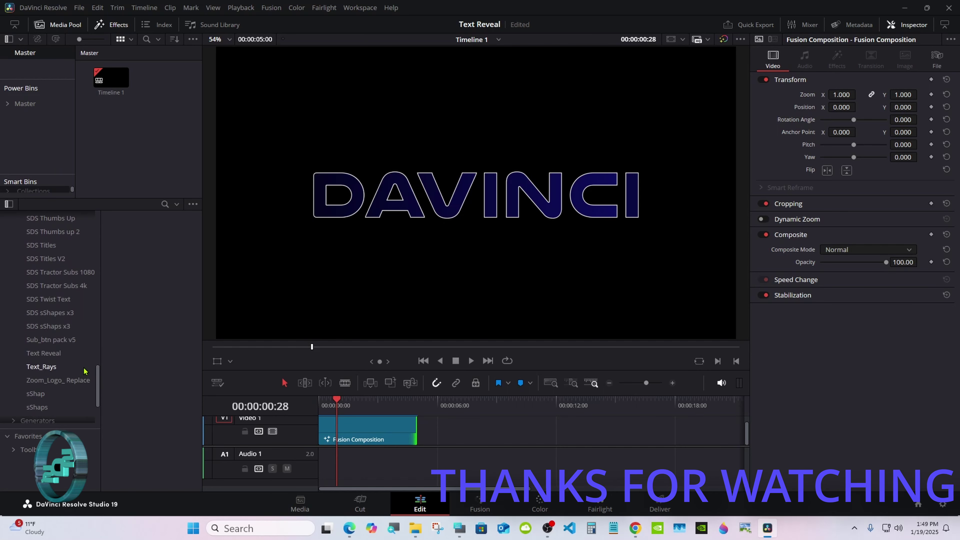
{"action": "left_click", "coordinate": [57, 353]}
{"action": "left_click_drag", "start_coordinate": [153, 257], "coordinate": [427, 435]}
{"action": "left_click", "coordinate": [609, 383]}
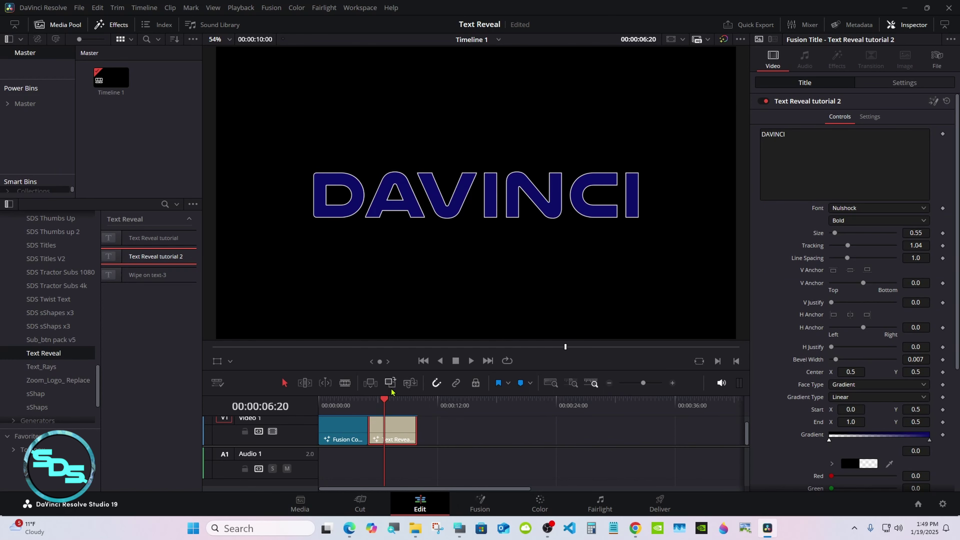
Test the title's reveal at its original length and extended to end at 00:00:12:17, and restore its end to 00:00:10:00.
{"action": "left_click_drag", "start_coordinate": [378, 398], "coordinate": [370, 394]}
{"action": "left_click", "coordinate": [471, 361]}
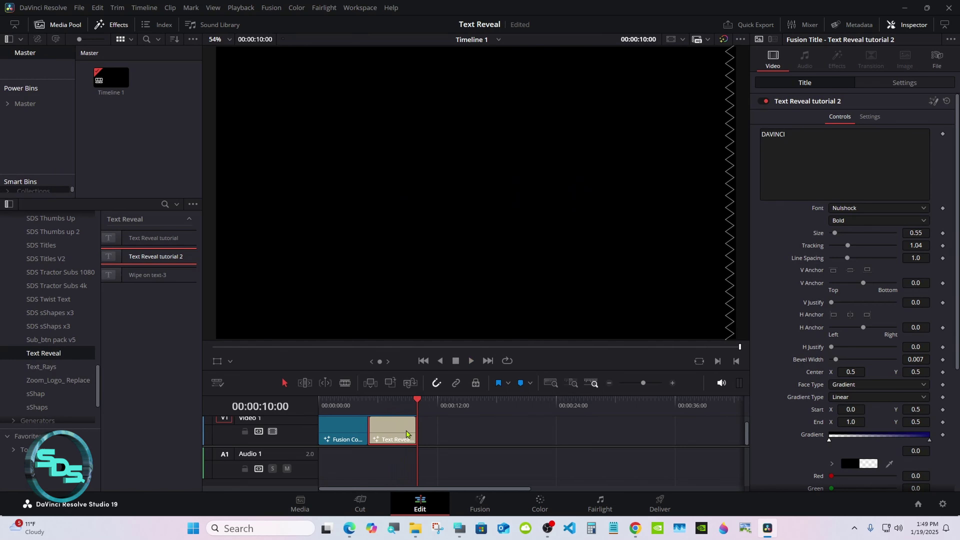
{"action": "left_click_drag", "start_coordinate": [415, 431], "coordinate": [443, 431]}
{"action": "left_click", "coordinate": [372, 406]}
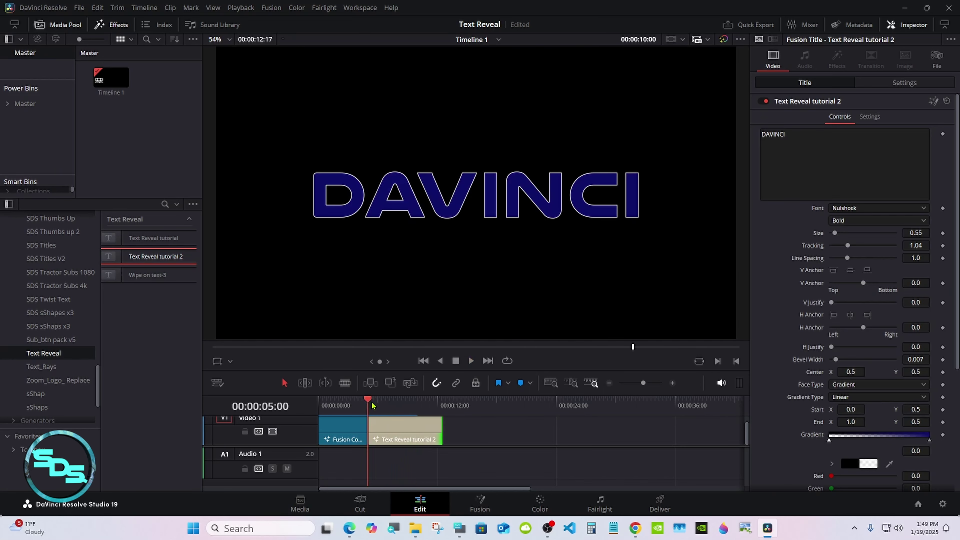
{"action": "left_click", "coordinate": [471, 360]}
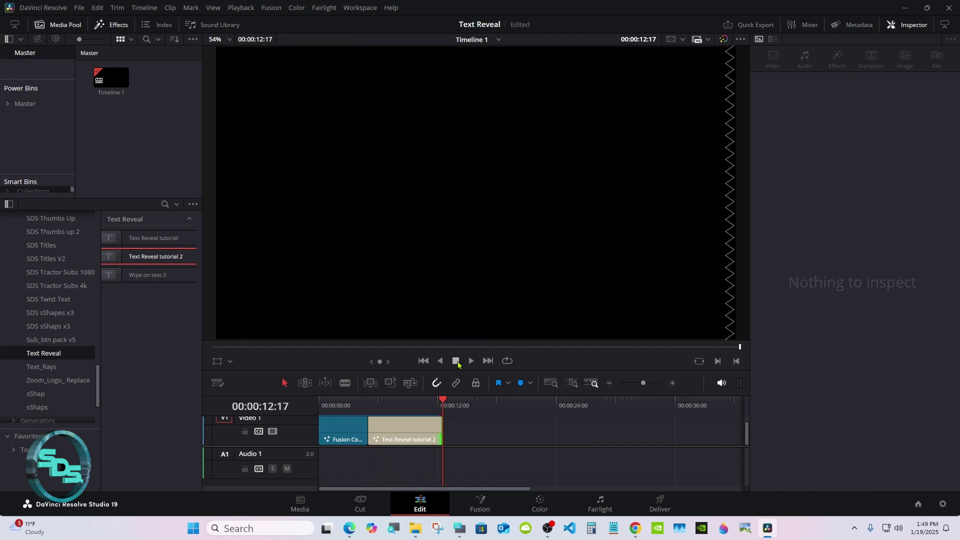
{"action": "left_click", "coordinate": [380, 420]}
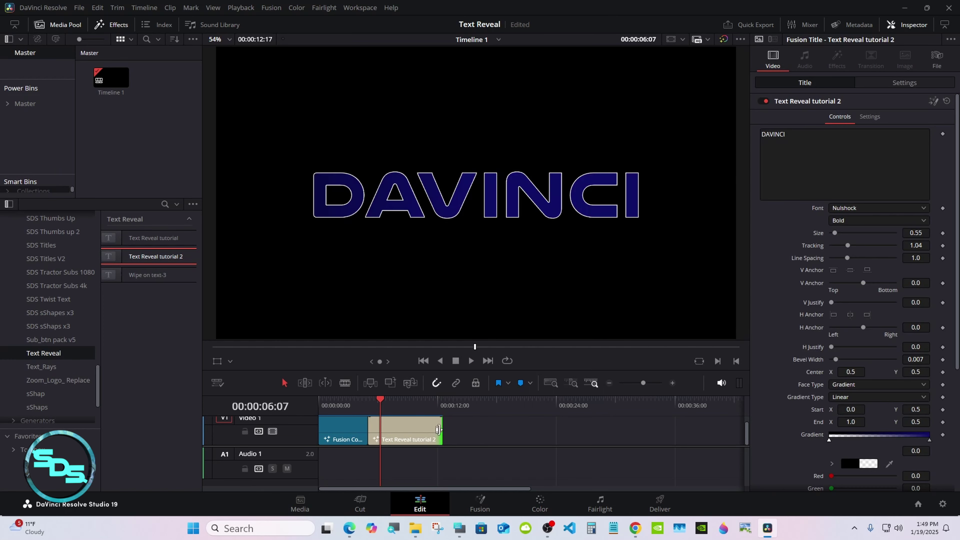
{"action": "left_click_drag", "start_coordinate": [442, 429], "coordinate": [412, 430]}
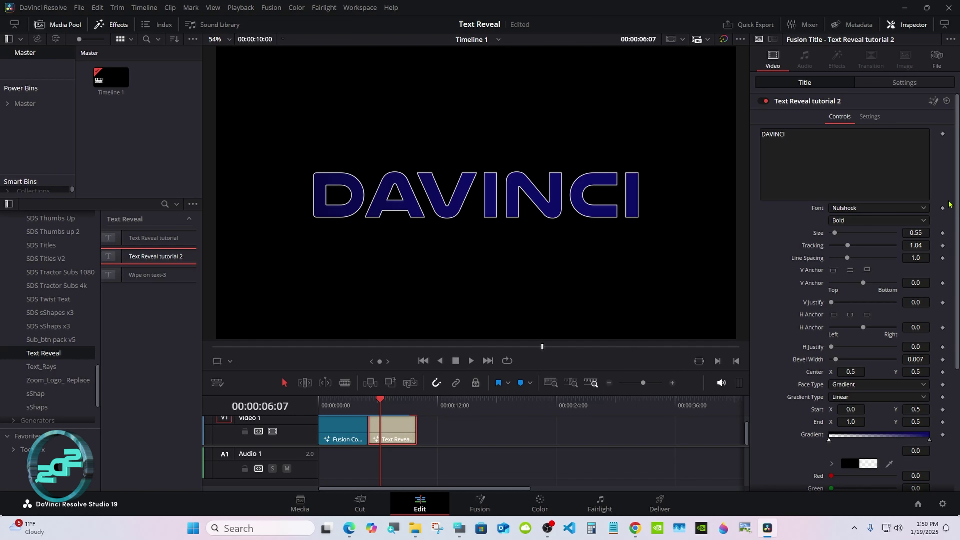
Set the end stop of the title's Face gradient to a lighter blue, with red and green about 0.106 and blue 0.488.
{"action": "left_click_drag", "start_coordinate": [957, 209], "coordinate": [956, 337]}
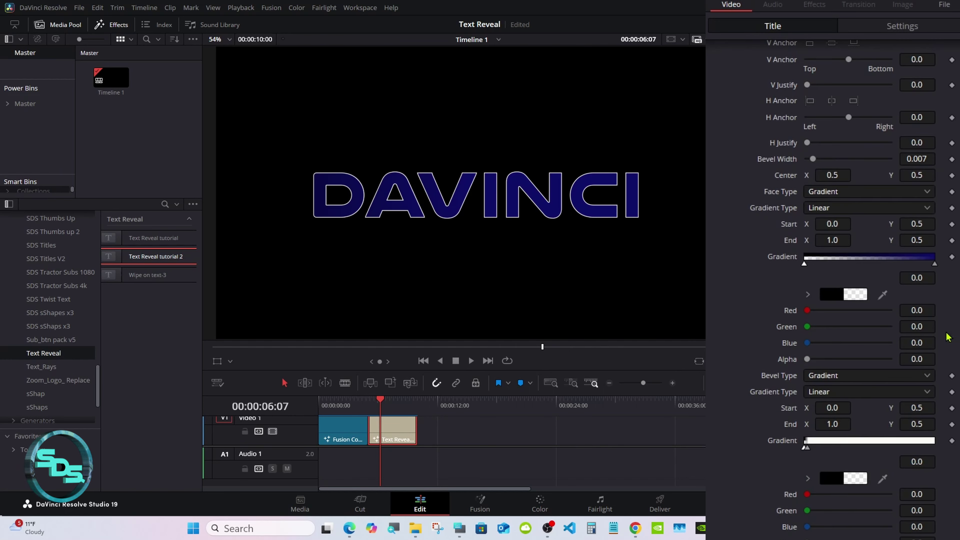
{"action": "left_click", "coordinate": [935, 265]}
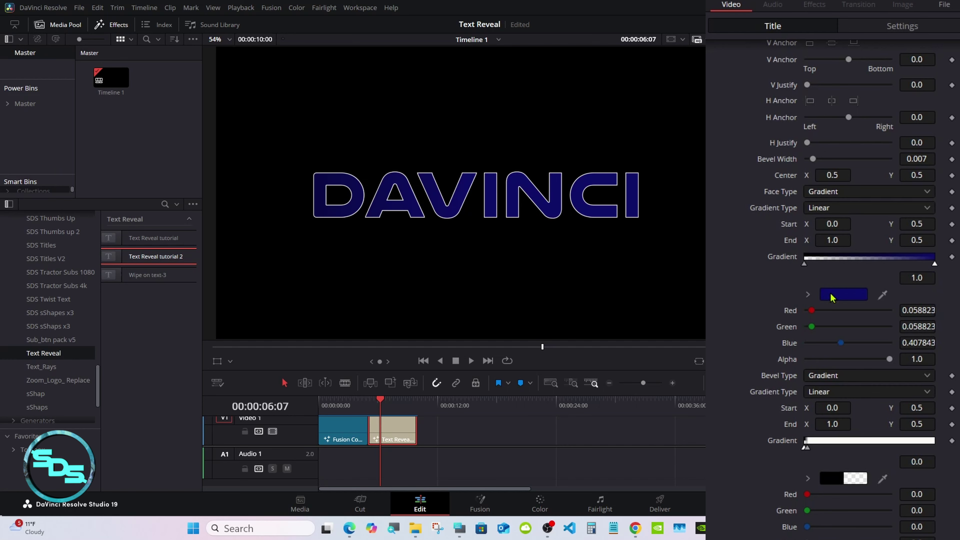
{"action": "left_click", "coordinate": [807, 294]}
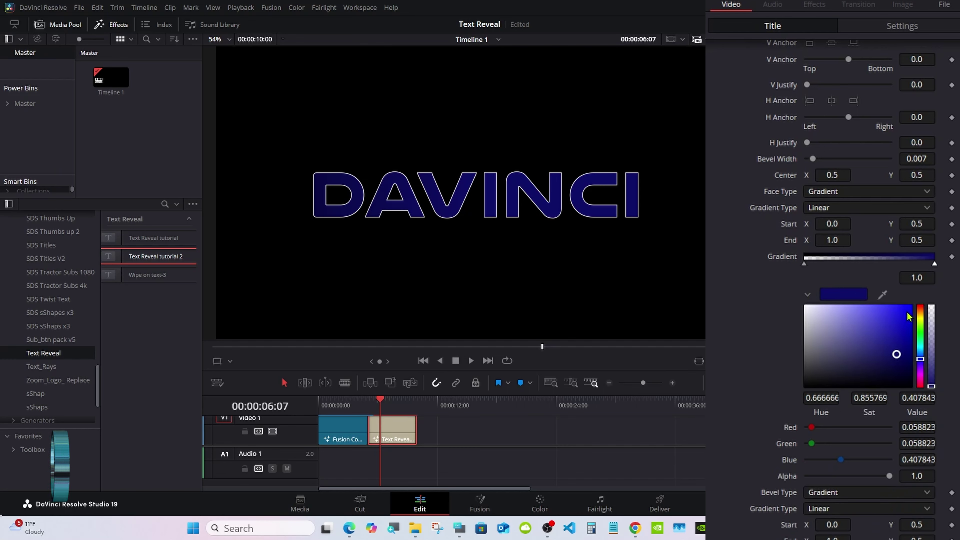
{"action": "left_click", "coordinate": [889, 319]}
{"action": "left_click_drag", "start_coordinate": [888, 319], "coordinate": [889, 349]}
{"action": "left_click", "coordinate": [808, 295]}
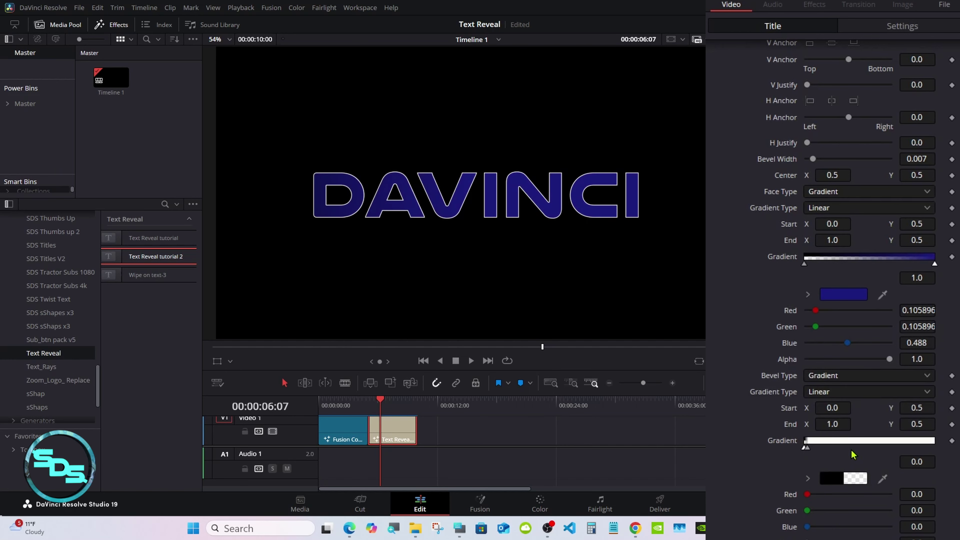
Set the second stop of the title's Bevel gradient to bright green, with hue 0.304, saturation 0.97 and value 1.0.
{"action": "left_click", "coordinate": [806, 448]}
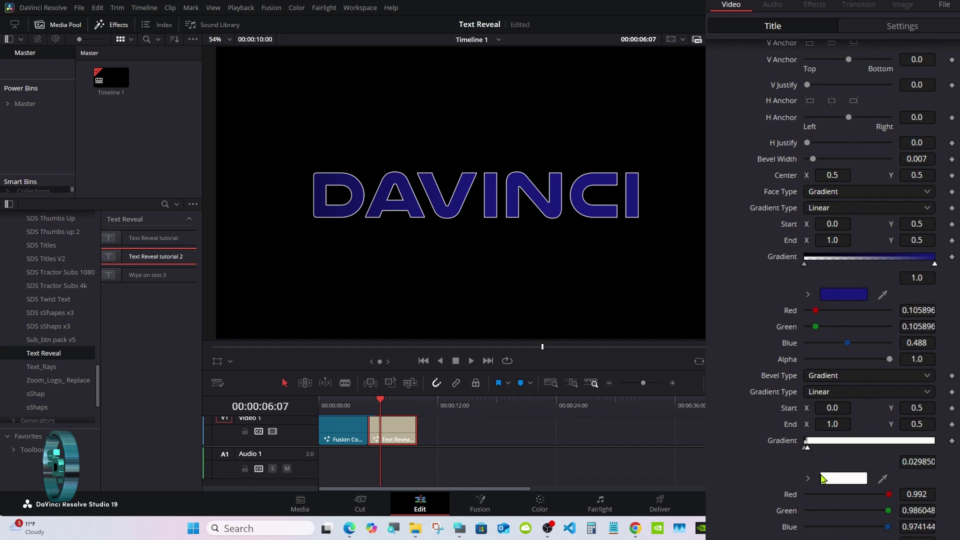
{"action": "left_click", "coordinate": [807, 478]}
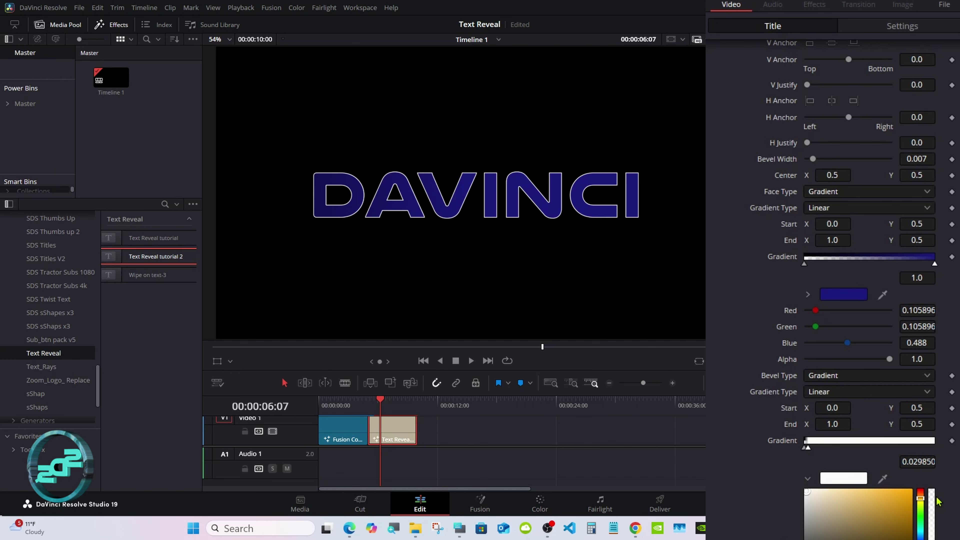
{"action": "scroll", "coordinate": [869, 265], "scroll_direction": "down", "scroll_amount": 3}
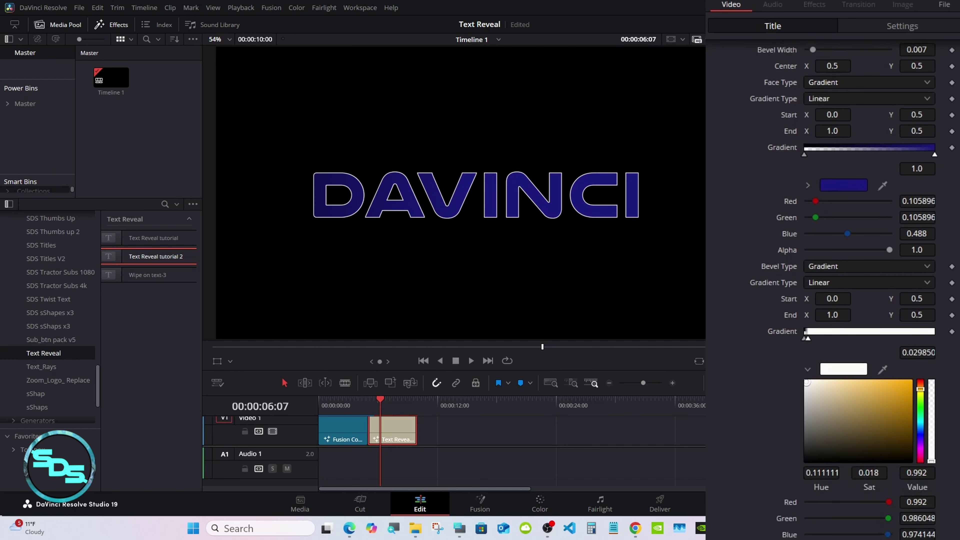
{"action": "left_click", "coordinate": [921, 393]}
{"action": "left_click_drag", "start_coordinate": [922, 395], "coordinate": [908, 374]}
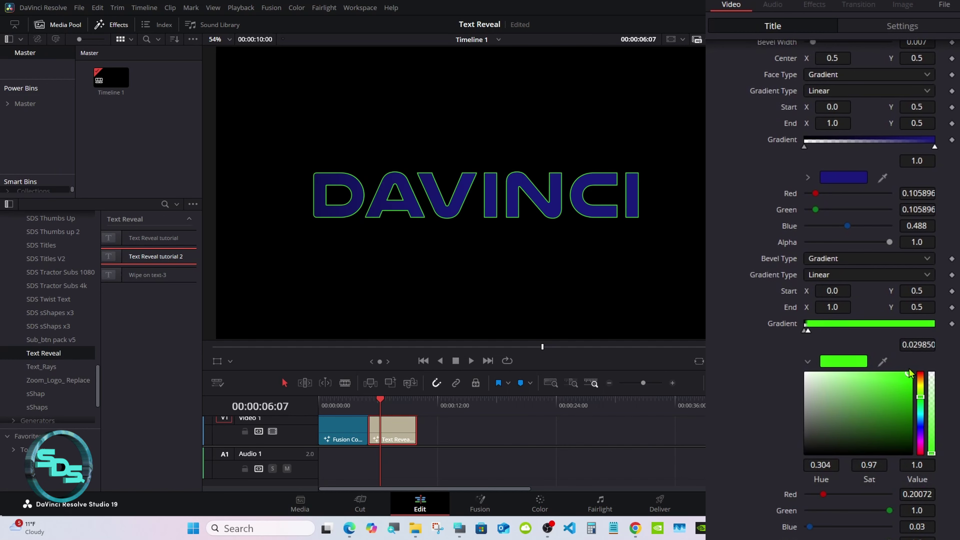
{"action": "left_click", "coordinate": [807, 362]}
Set the title's Bevel Width to about 0.0118 and play the clip from its start.
{"action": "scroll", "coordinate": [958, 261], "scroll_direction": "up", "scroll_amount": 4}
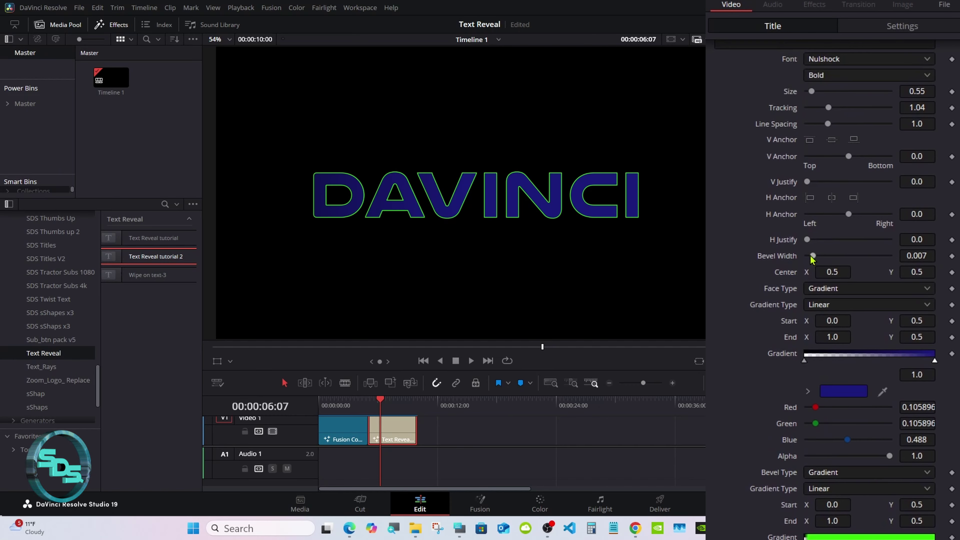
{"action": "left_click_drag", "start_coordinate": [811, 256], "coordinate": [812, 264]}
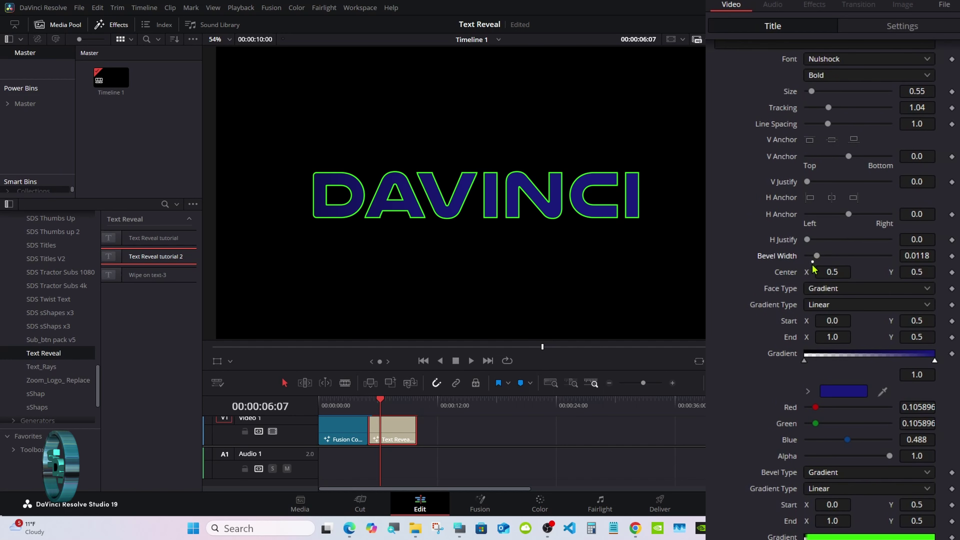
{"action": "left_click", "coordinate": [366, 406]}
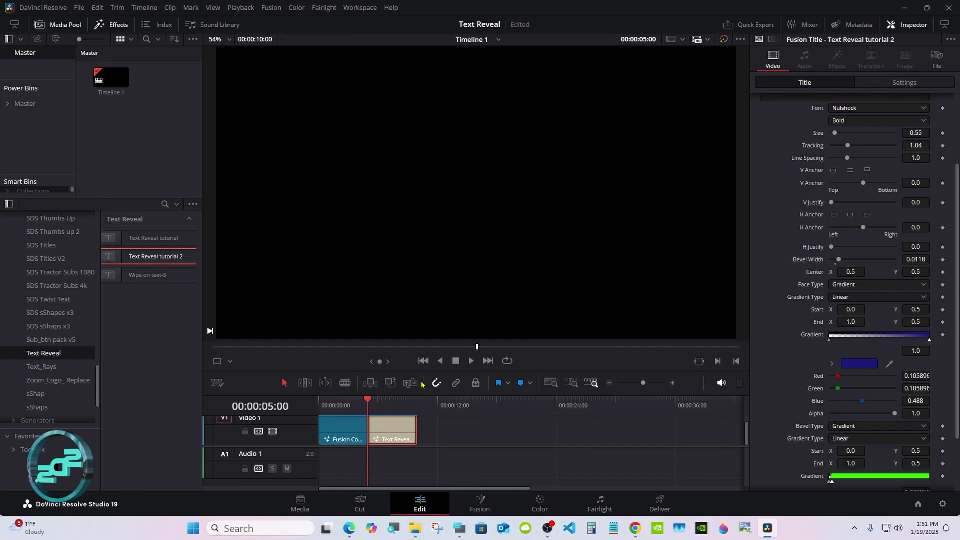
{"action": "left_click", "coordinate": [471, 361]}
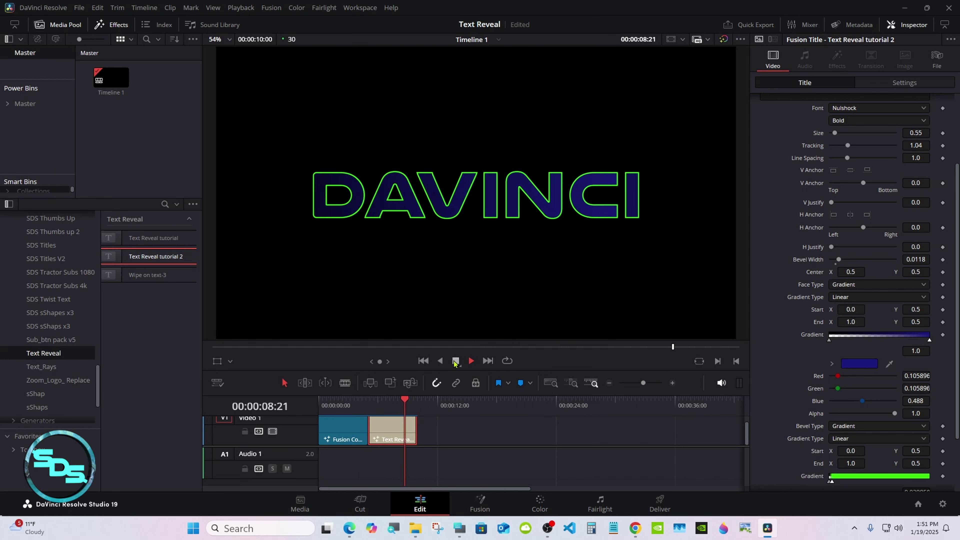
Duplicate the title clip four times end to end on Video 1 and play the timeline from 00:00:05:24.
{"action": "left_click", "coordinate": [376, 400]}
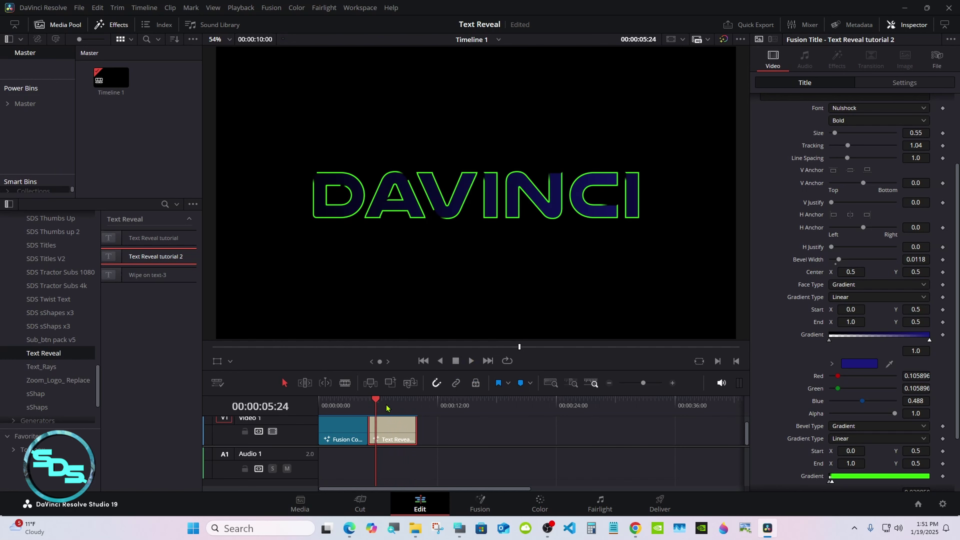
{"action": "key", "text": "ctrl+super+o"}
{"action": "left_click_drag", "start_coordinate": [393, 430], "coordinate": [435, 430]}
{"action": "left_click_drag", "start_coordinate": [439, 431], "coordinate": [488, 431]}
{"action": "left_click_drag", "start_coordinate": [492, 431], "coordinate": [538, 433]}
{"action": "left_click_drag", "start_coordinate": [542, 431], "coordinate": [589, 434]}
{"action": "key", "text": "ctrl+super+o"}
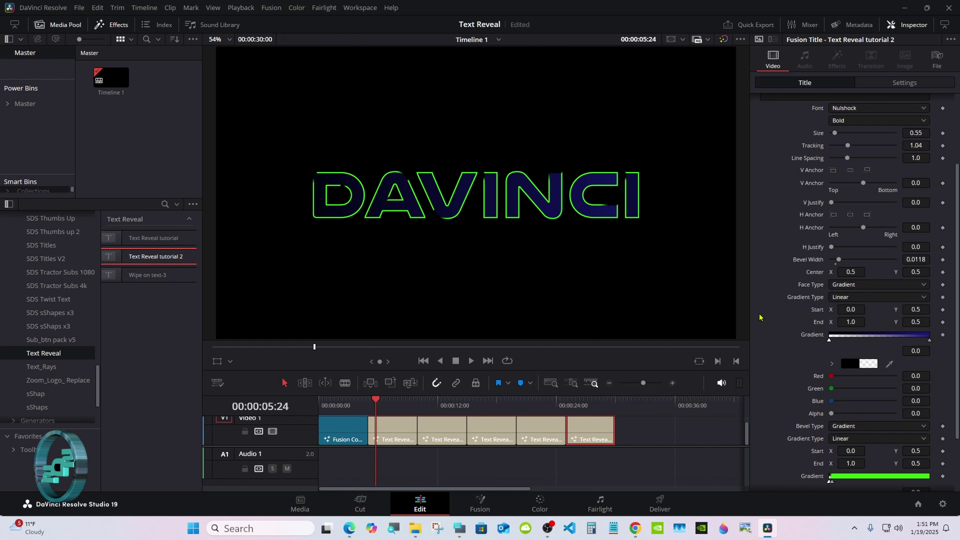
{"action": "left_click", "coordinate": [471, 362]}
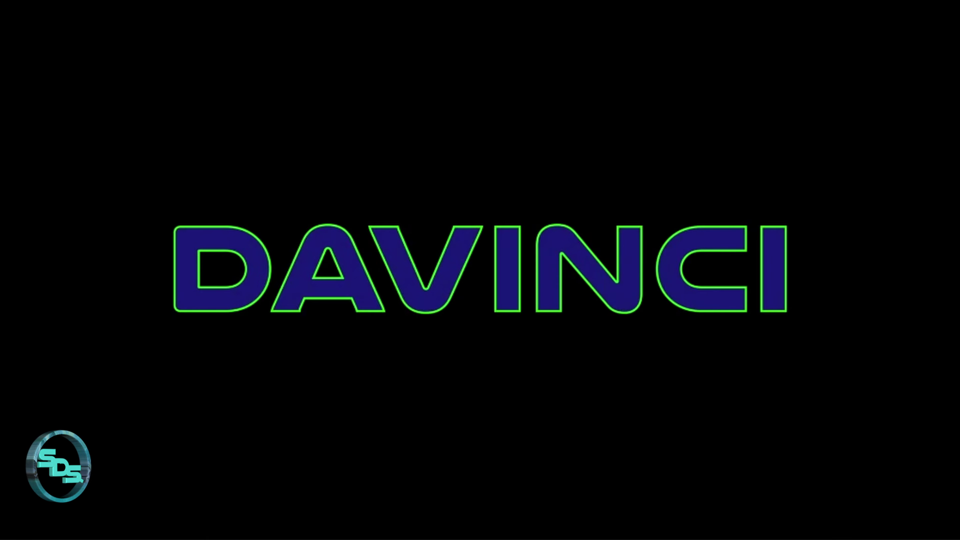